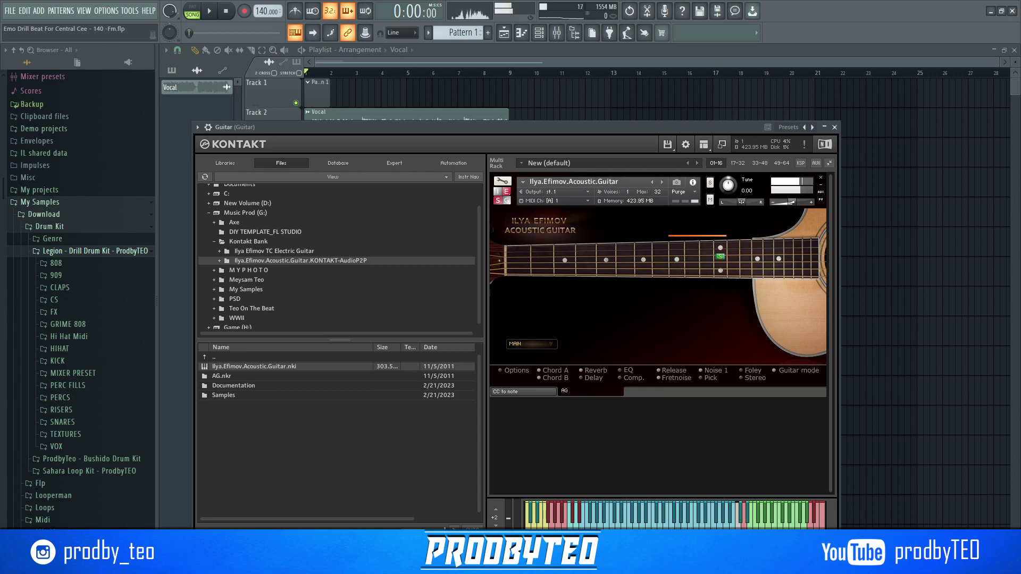
Open the Guitar channel's piano roll and draw a one-bar chord of F4, G#4 and C5 in bar 1.
{"action": "left_click", "coordinate": [835, 128]}
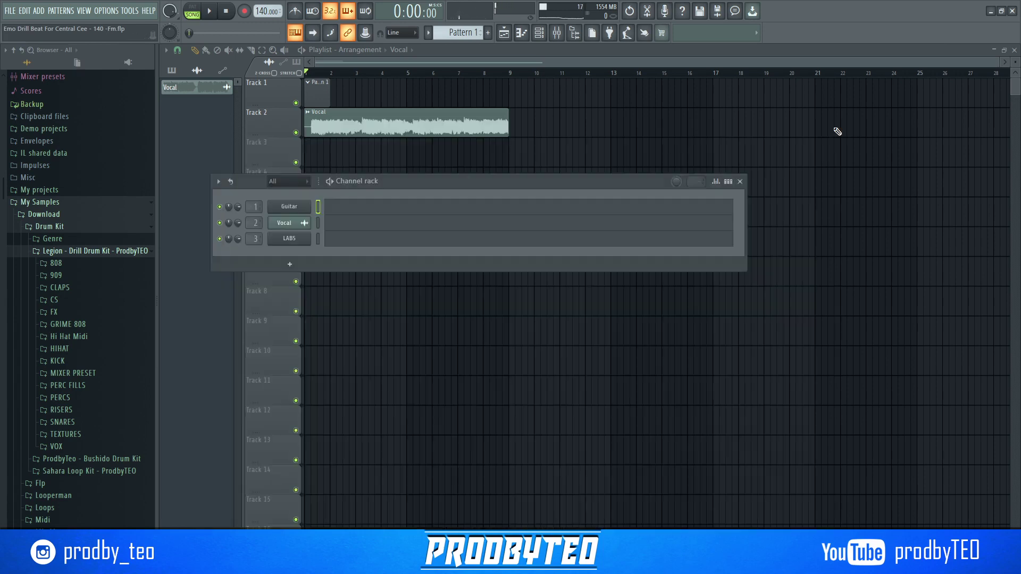
{"action": "left_click", "coordinate": [362, 212]}
{"action": "scroll", "coordinate": [226, 404], "scroll_direction": "down", "scroll_amount": 1}
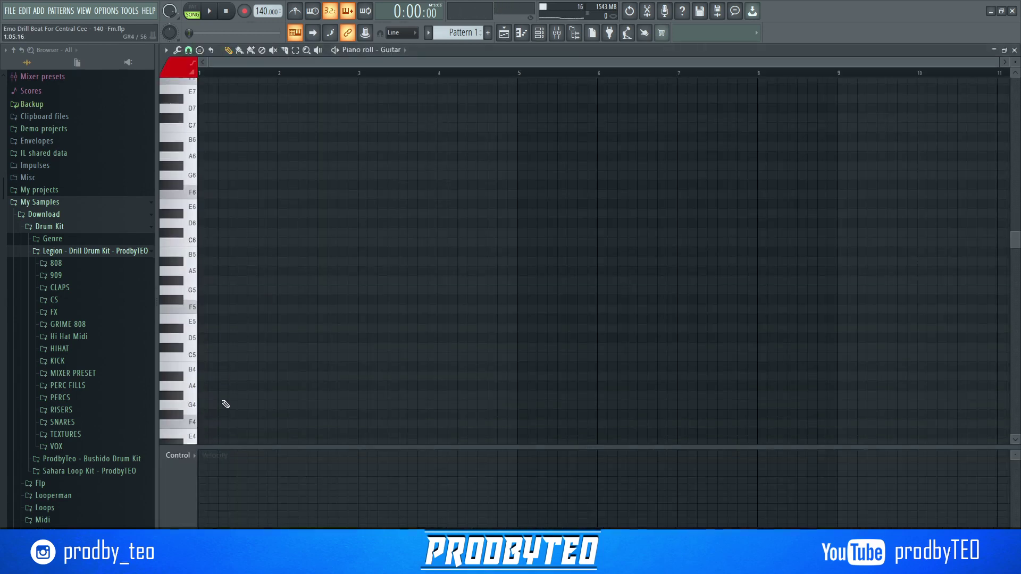
{"action": "scroll", "coordinate": [185, 424], "scroll_direction": "down", "scroll_amount": 4}
{"action": "key", "text": "space"}
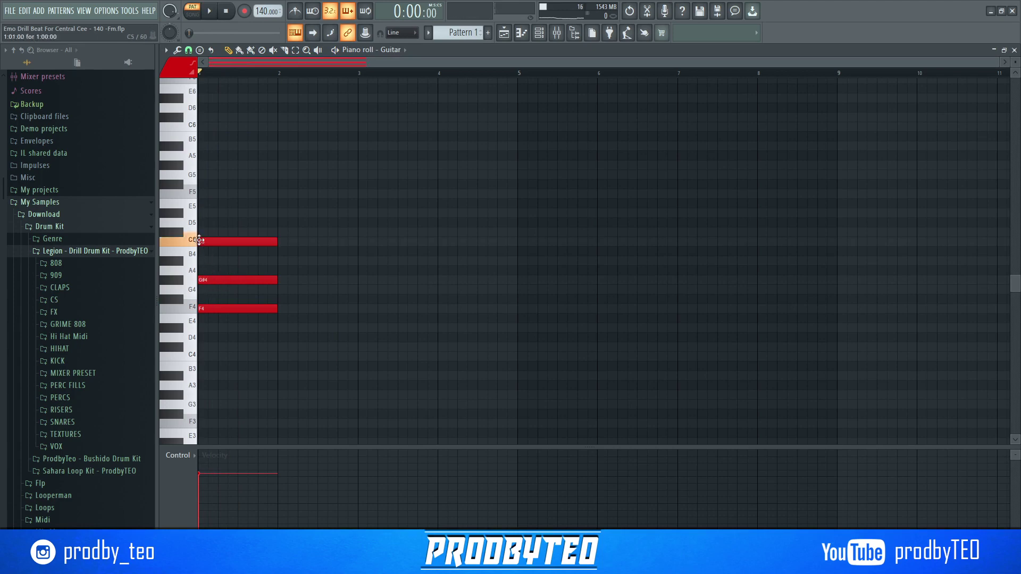
Stagger the G#4 and C5 starts, trim both notes to the end of bar 1, and duplicate the arpeggio into bar 2.
{"action": "left_click_drag", "start_coordinate": [220, 283], "coordinate": [229, 282]}
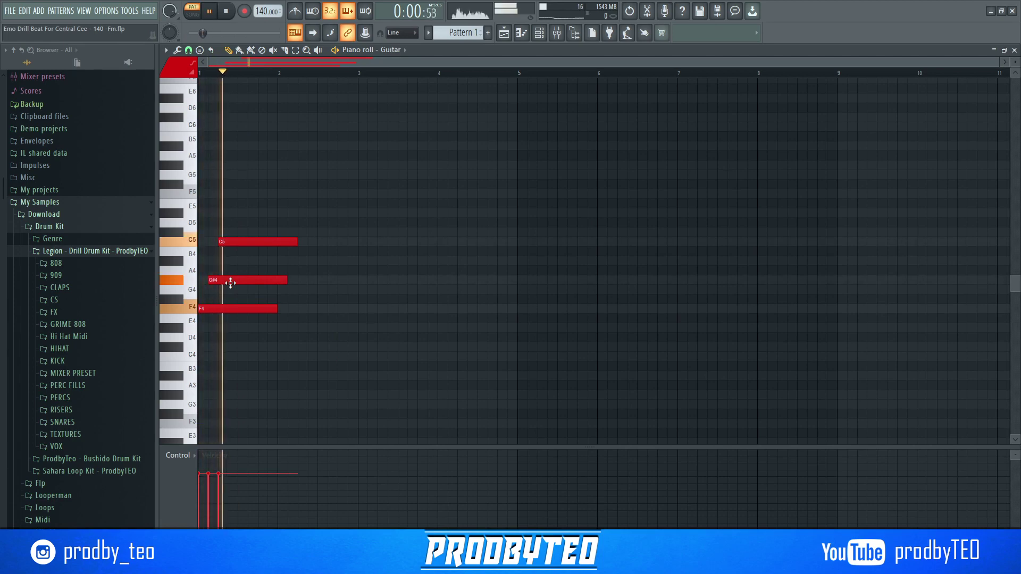
{"action": "key", "text": "space"}
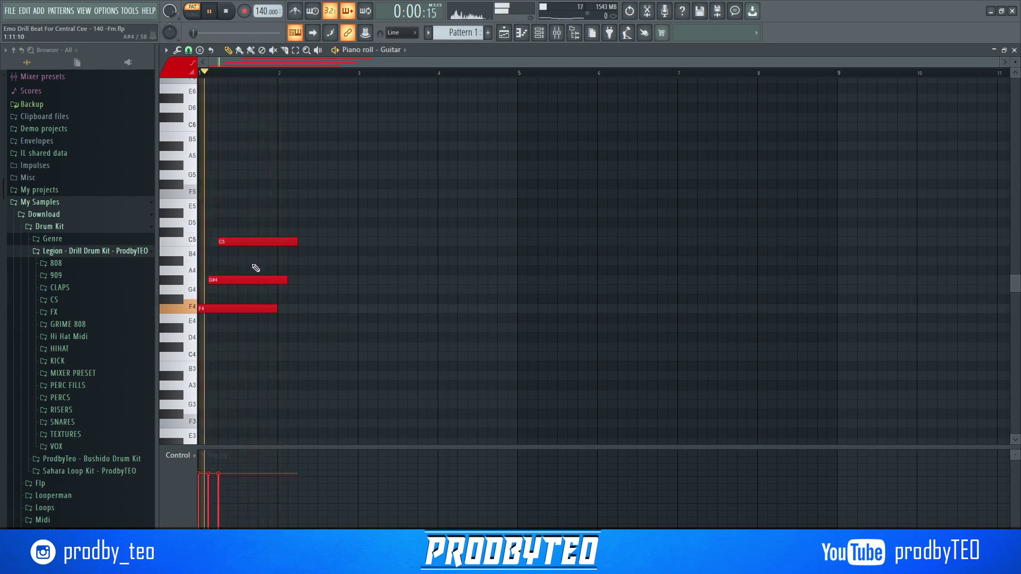
{"action": "key", "text": "space"}
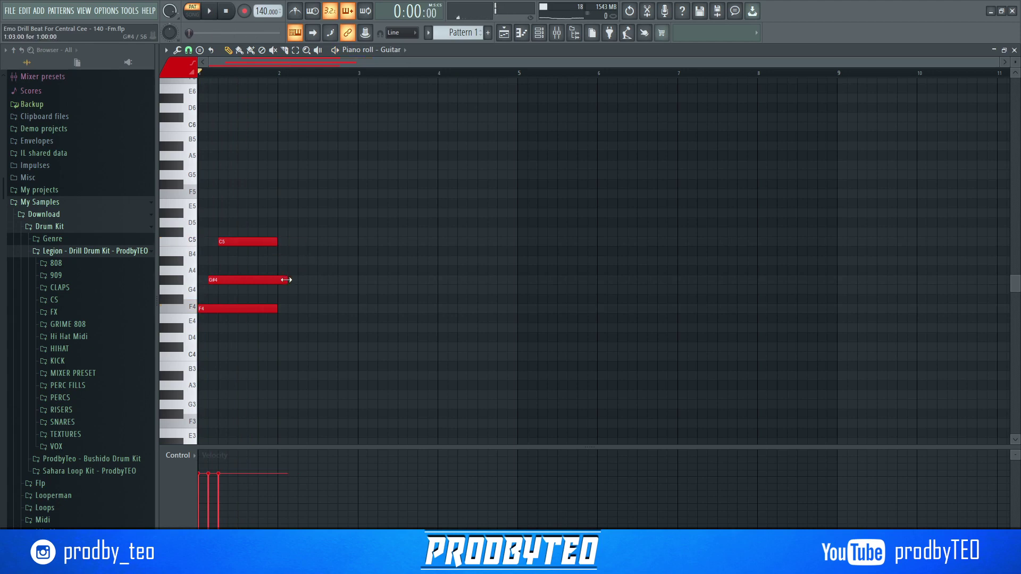
{"action": "left_click", "coordinate": [298, 346]}
{"action": "key", "text": "space"}
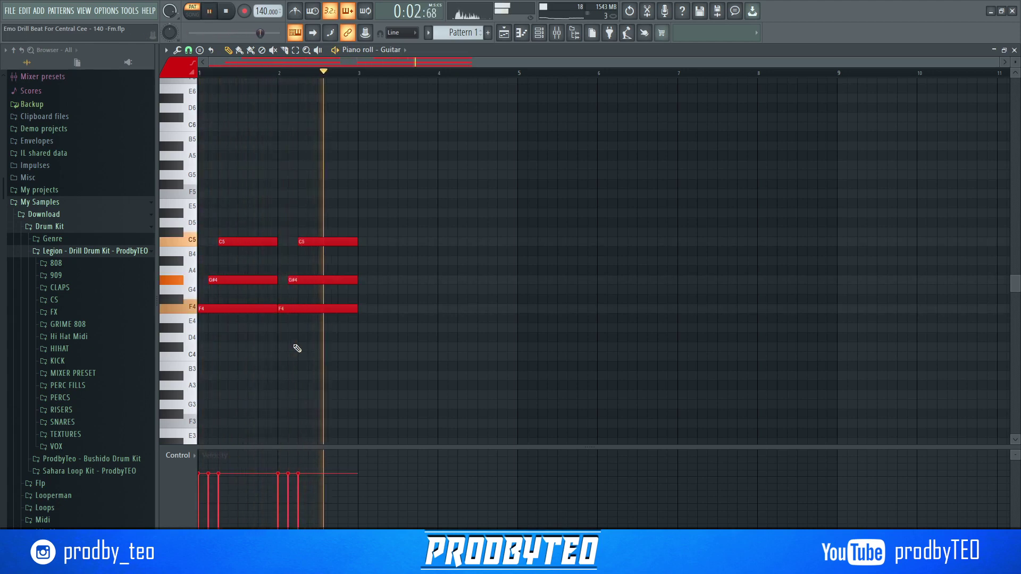
Raise both G#4 notes an octave to G#5 and duplicate the two-bar phrase into bars 3 and 4.
{"action": "key", "text": "ctrl+b"}
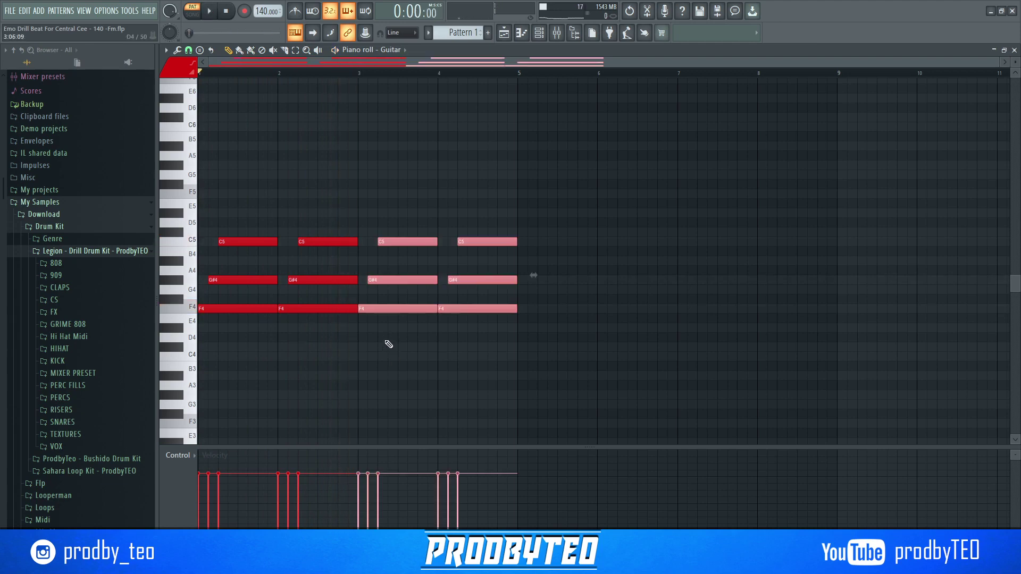
{"action": "key", "text": "Delete"}
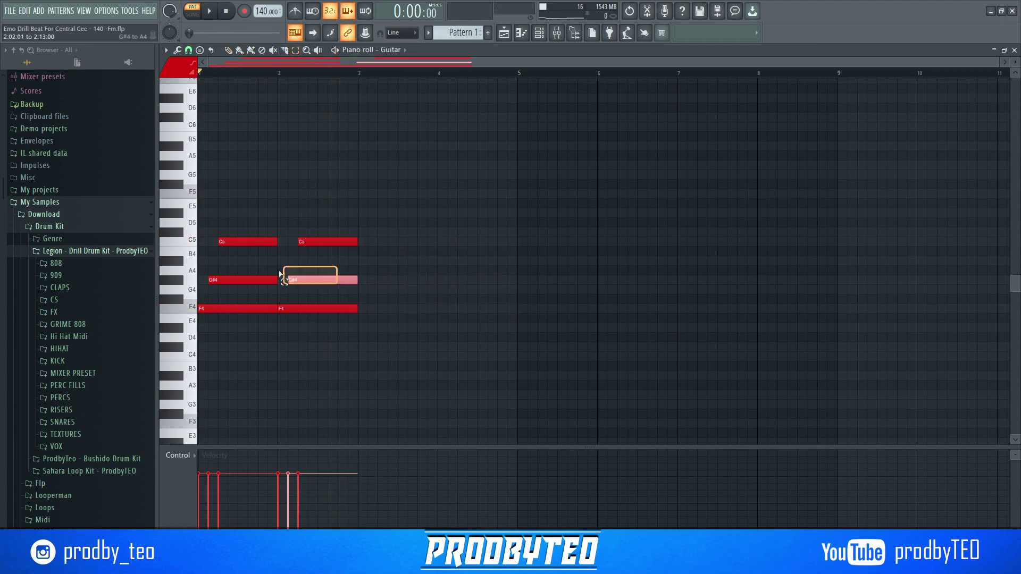
{"action": "key", "text": "ctrl+Up"}
{"action": "key", "text": "space"}
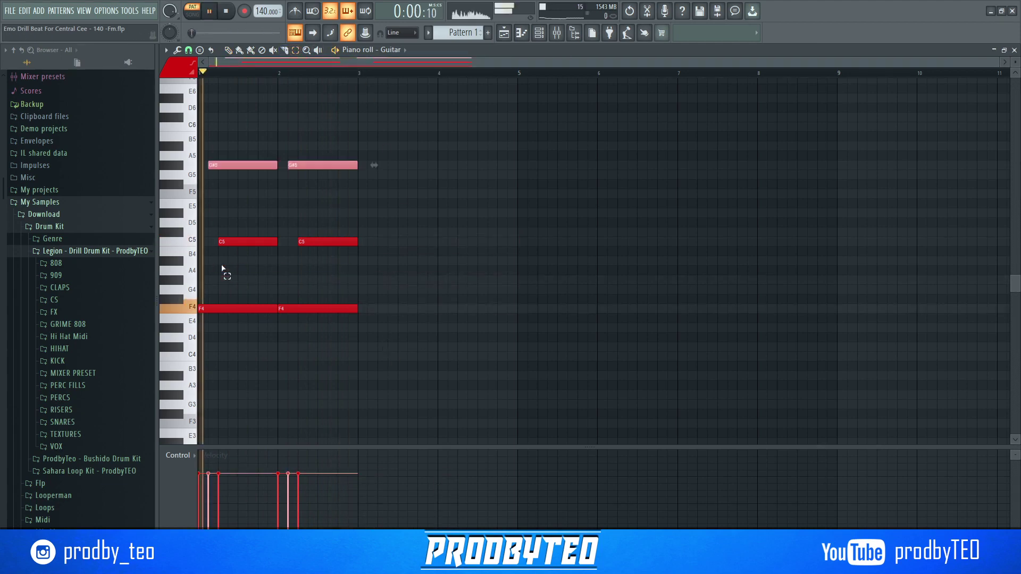
{"action": "left_click", "coordinate": [298, 187]}
{"action": "key", "text": "ctrl+b"}
{"action": "left_click", "coordinate": [448, 347]}
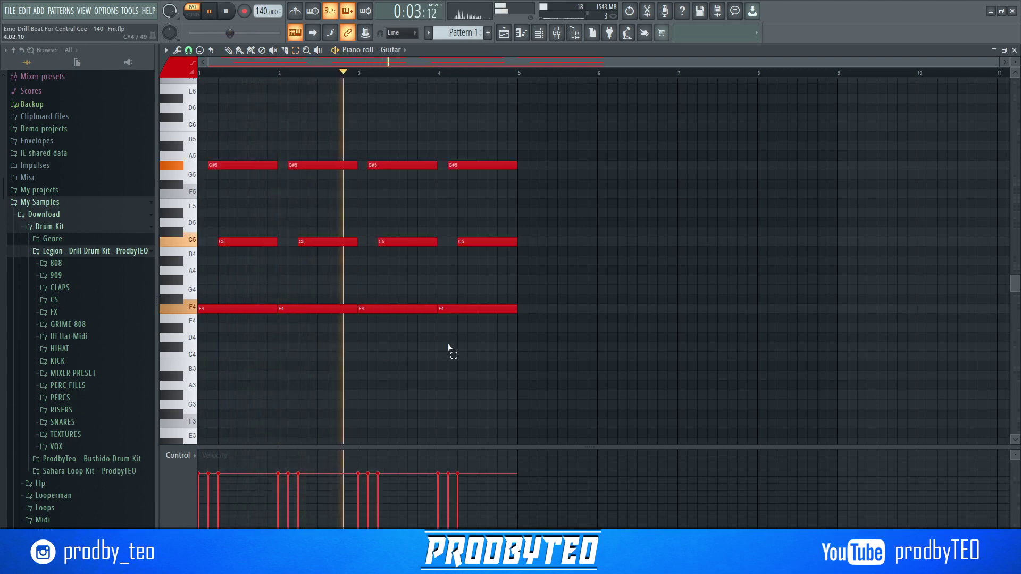
In bars 3 and 4, lower the F4 notes to D#4 and the G#5 notes to G5.
{"action": "left_click_drag", "start_coordinate": [509, 342], "coordinate": [379, 313]}
{"action": "key", "text": "space"}
{"action": "key", "text": "space"}
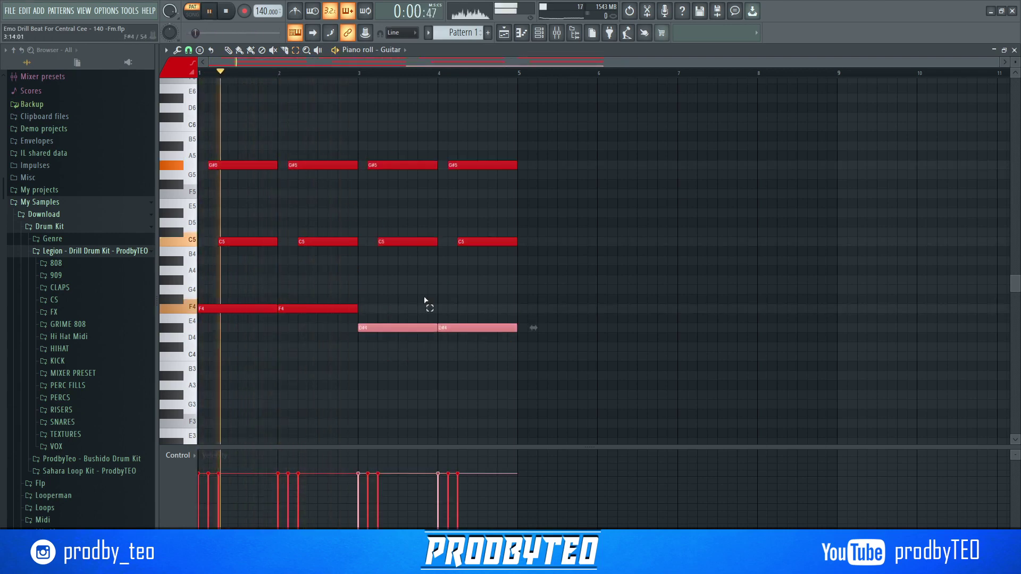
{"action": "left_click", "coordinate": [429, 296]}
{"action": "left_click_drag", "start_coordinate": [505, 180], "coordinate": [387, 160]}
{"action": "key", "text": "shift+Down"}
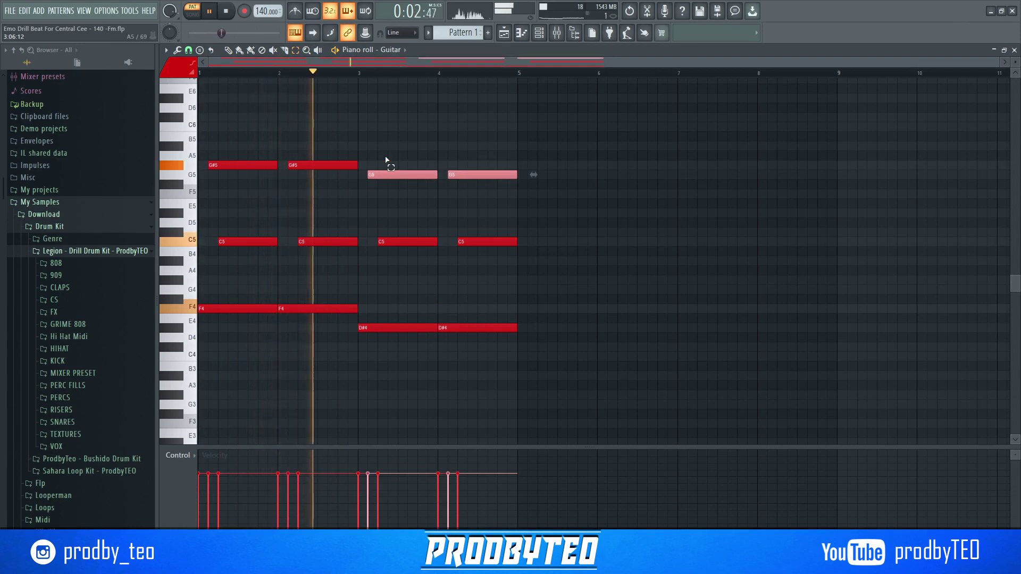
{"action": "left_click", "coordinate": [386, 160]}
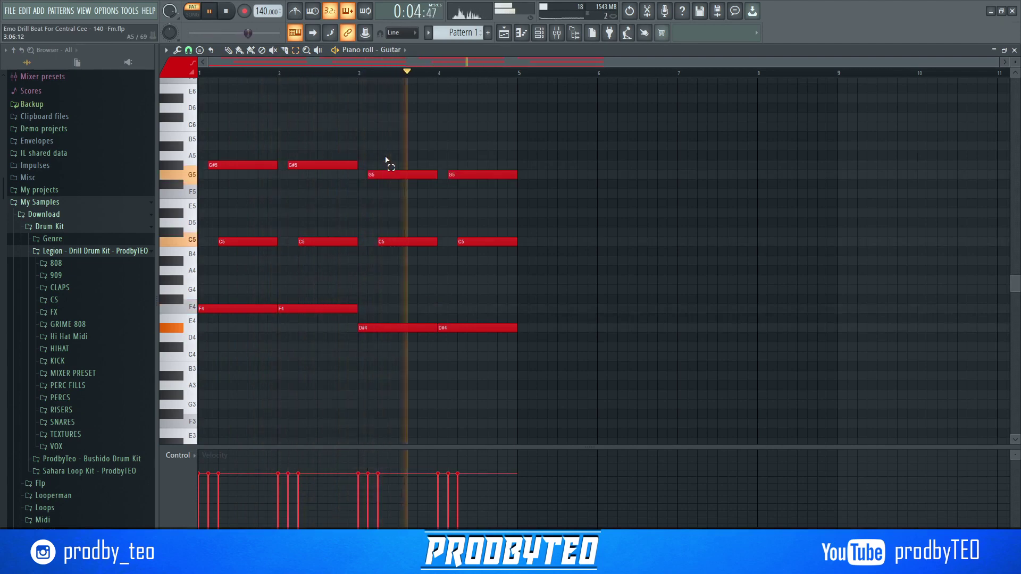
Shorten the G5 note in bar 4 and fill the rest of the bar with descending F5 and D#5 notes.
{"action": "key", "text": "space"}
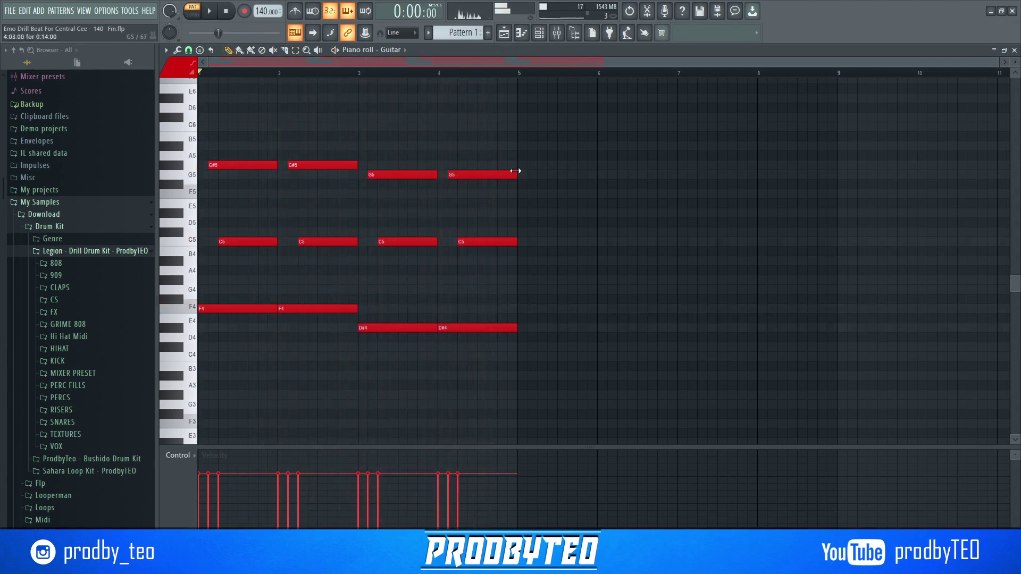
{"action": "key", "text": "space"}
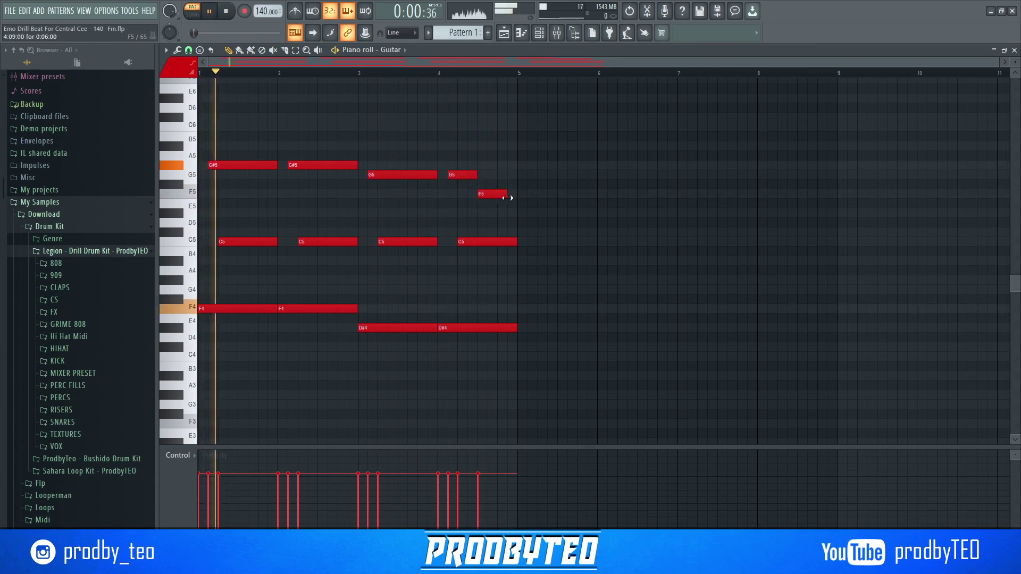
{"action": "left_click_drag", "start_coordinate": [506, 195], "coordinate": [497, 195]}
{"action": "left_click", "coordinate": [503, 213]}
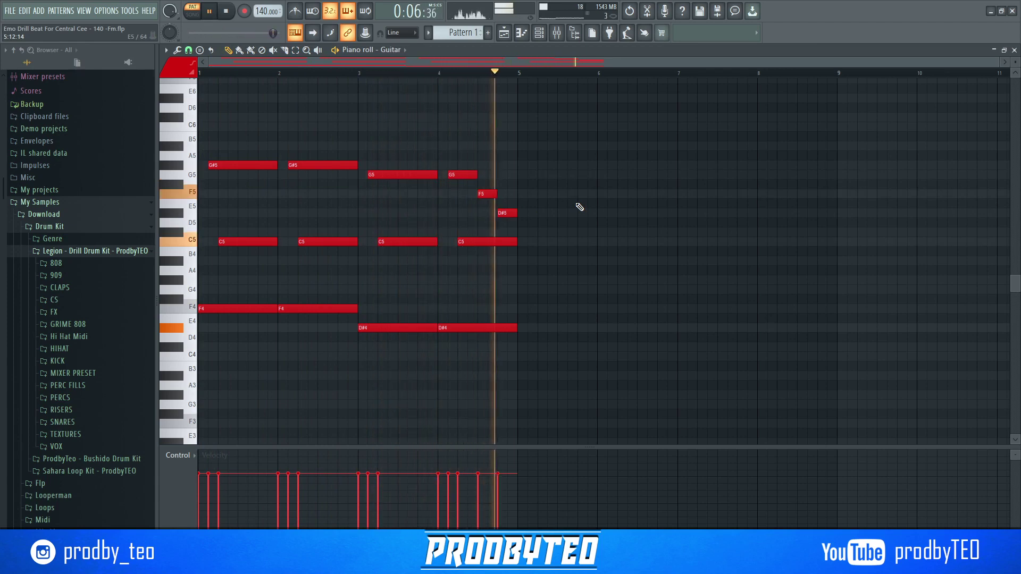
Duplicate the four-bar melody into bars 5 to 8 and lower the D#4 notes in bars 7 and 8 to C#4.
{"action": "key", "text": "ctrl+b"}
{"action": "left_click", "coordinate": [689, 358]}
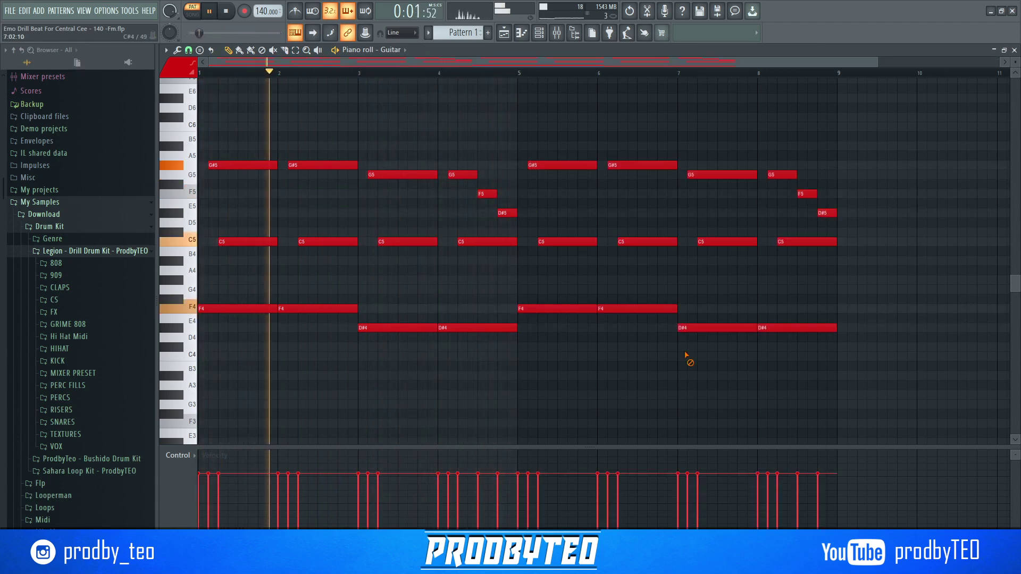
{"action": "mouse_move", "coordinate": [691, 328]}
{"action": "left_mouse_down"}
{"action": "mouse_move", "coordinate": [695, 358]}
{"action": "mouse_move", "coordinate": [688, 347]}
{"action": "left_mouse_up"}
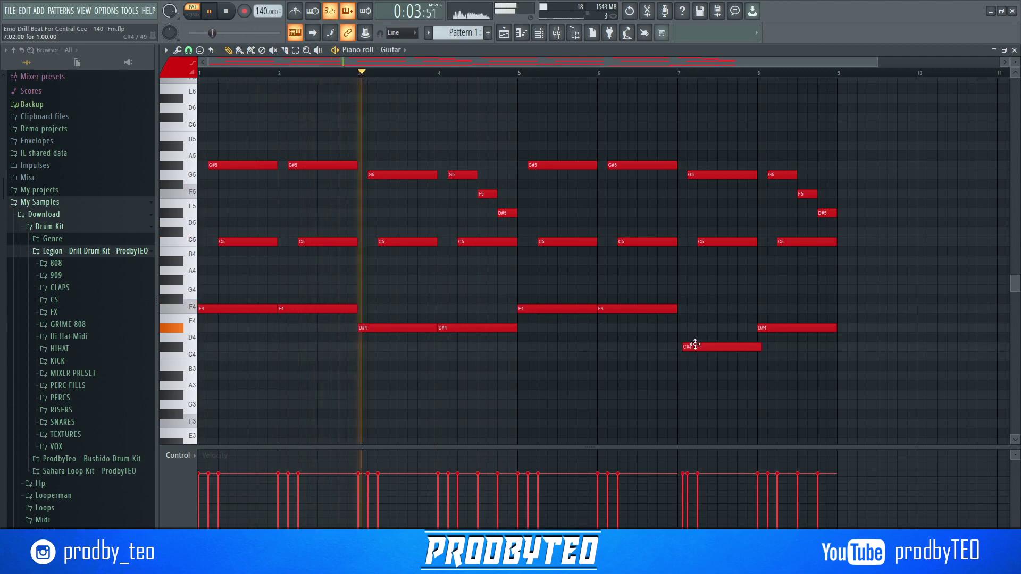
{"action": "left_click_drag", "start_coordinate": [779, 328], "coordinate": [788, 347]}
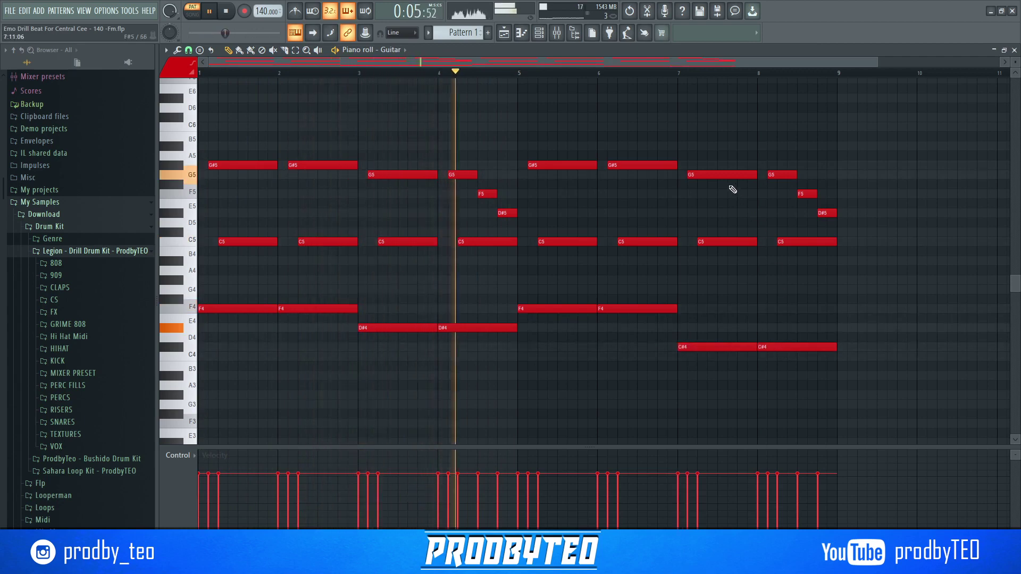
Delete the D#5 note at the end of bar 8 and lengthen the F5 before it to the bar's end.
{"action": "right_click", "coordinate": [822, 214]}
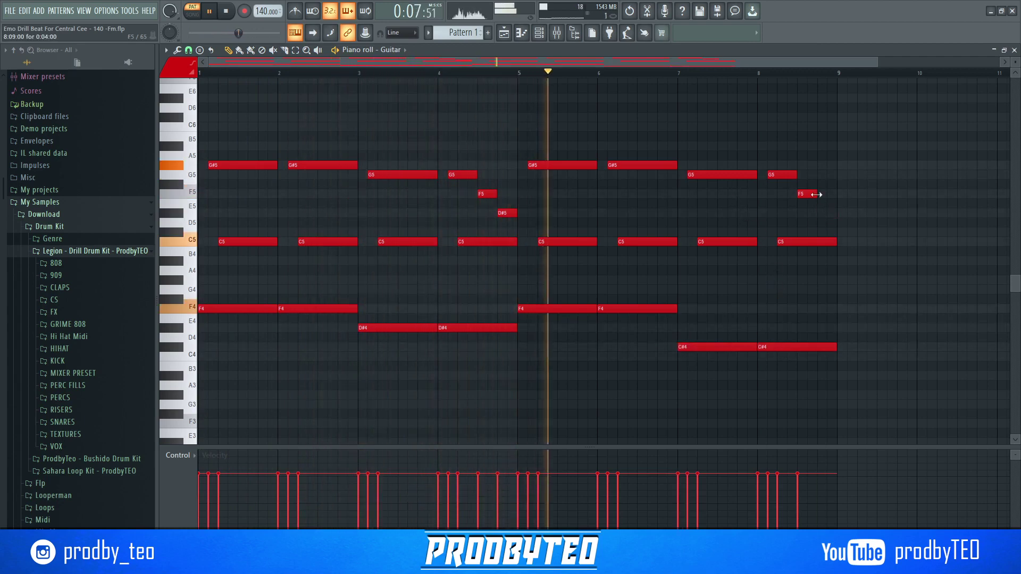
{"action": "left_click_drag", "start_coordinate": [816, 194], "coordinate": [835, 201]}
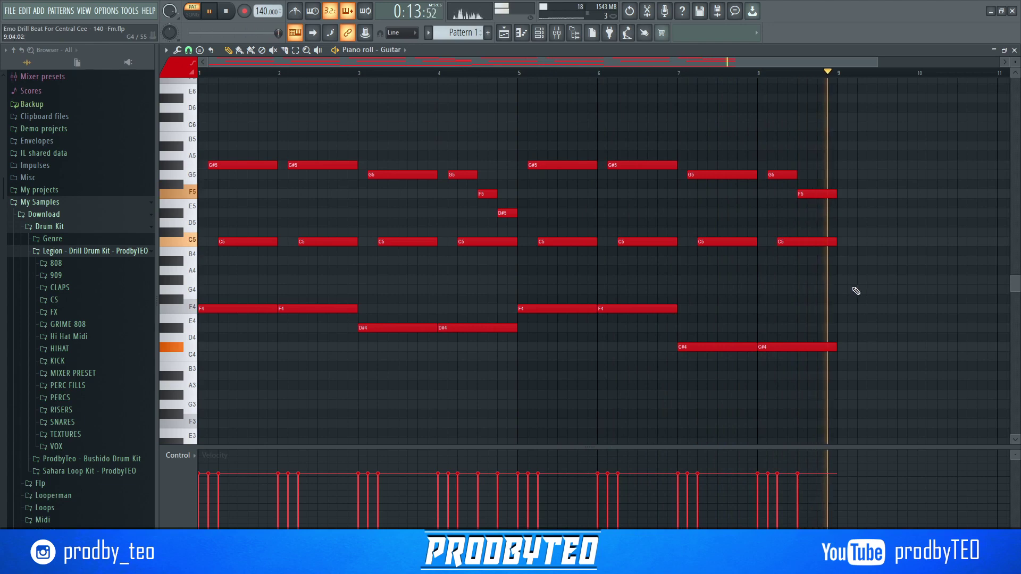
Randomize the guitar notes' velocities with the piano roll randomizer, using a velocity level of about -9%.
{"action": "left_click", "coordinate": [177, 50]}
{"action": "left_click", "coordinate": [209, 235]}
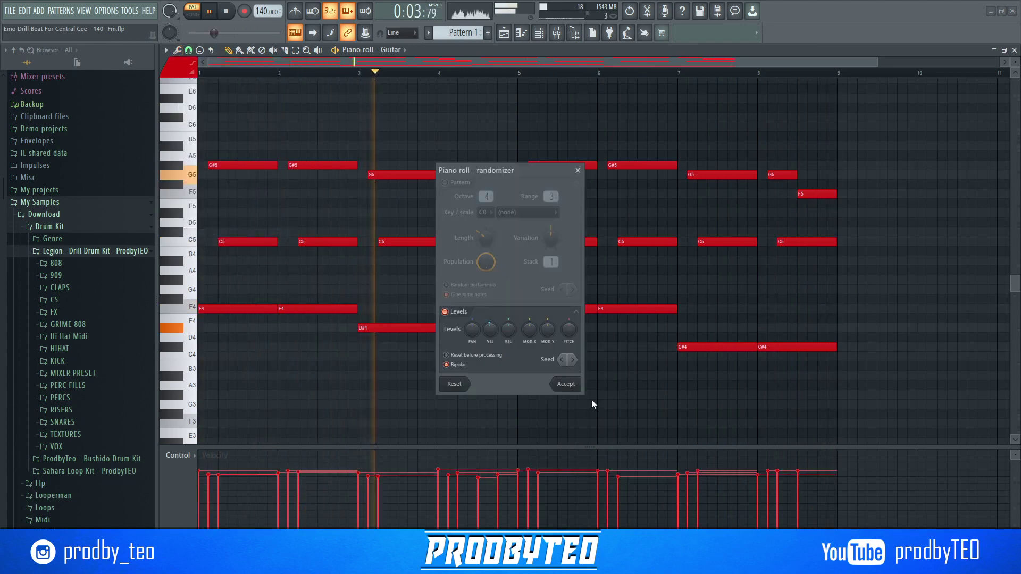
{"action": "left_click_drag", "start_coordinate": [486, 341], "coordinate": [485, 351]}
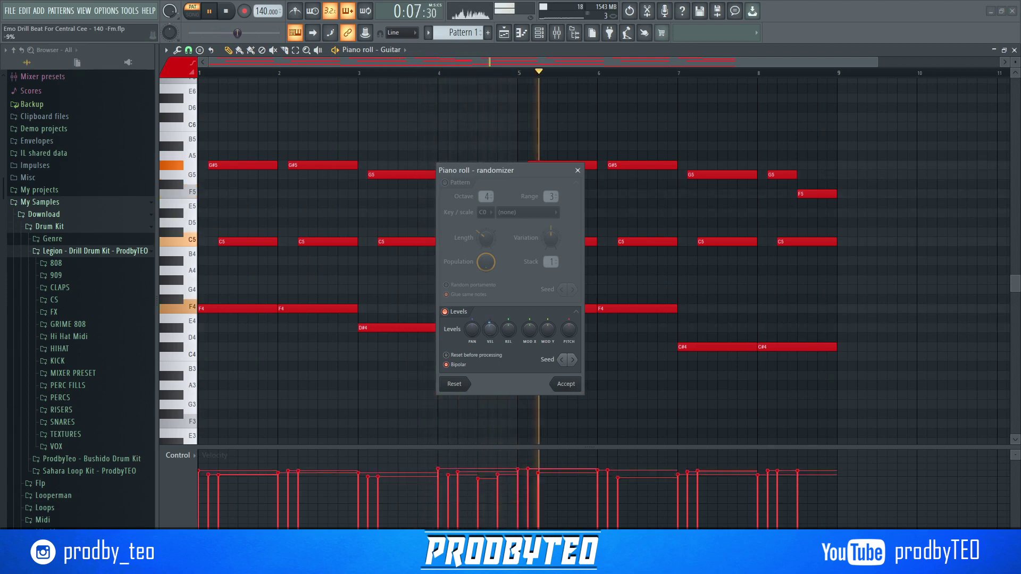
{"action": "left_click", "coordinate": [578, 386]}
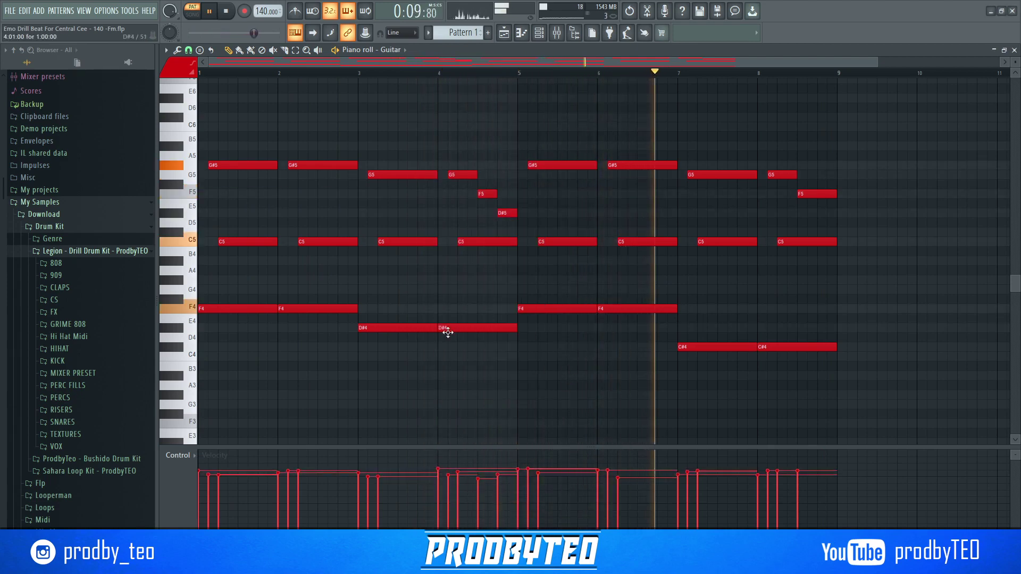
Raise the whole guitar pattern by one octave and add a two-bar F4 bass note under bars 1 and 2.
{"action": "key", "text": "ctrl+Up"}
{"action": "key", "text": "space"}
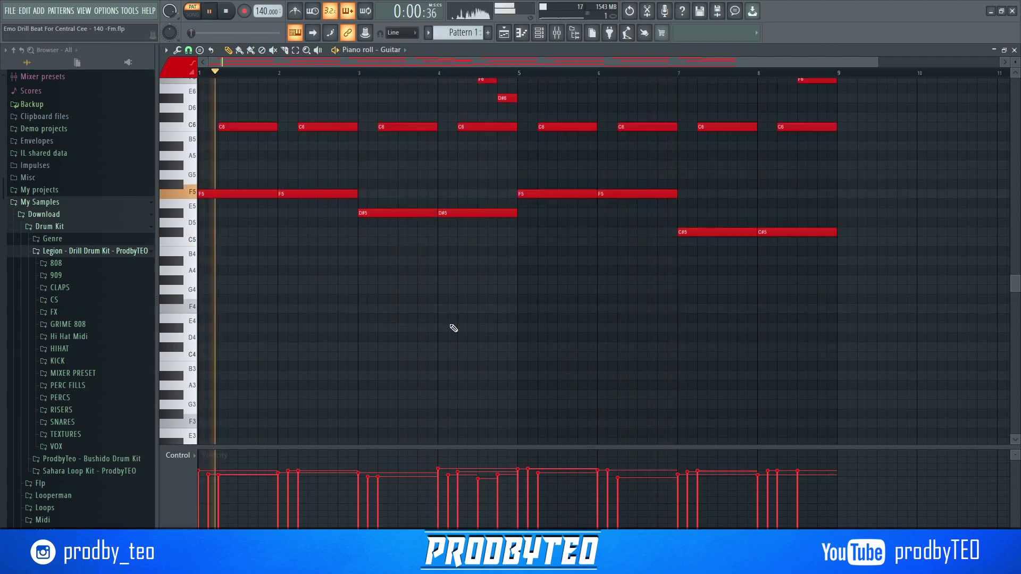
{"action": "key", "text": "space"}
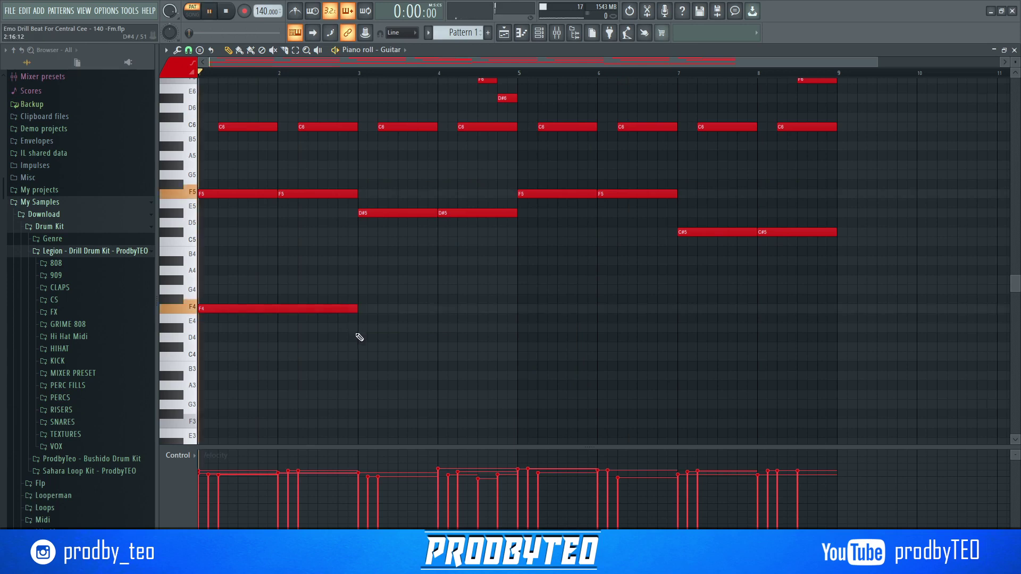
{"action": "key", "text": "space"}
Add two-bar bass notes D#4 from bar 3, F4 from bar 5 and C#4 from bar 7, and lower all notes by one octave.
{"action": "left_click_drag", "start_coordinate": [358, 319], "coordinate": [393, 327]}
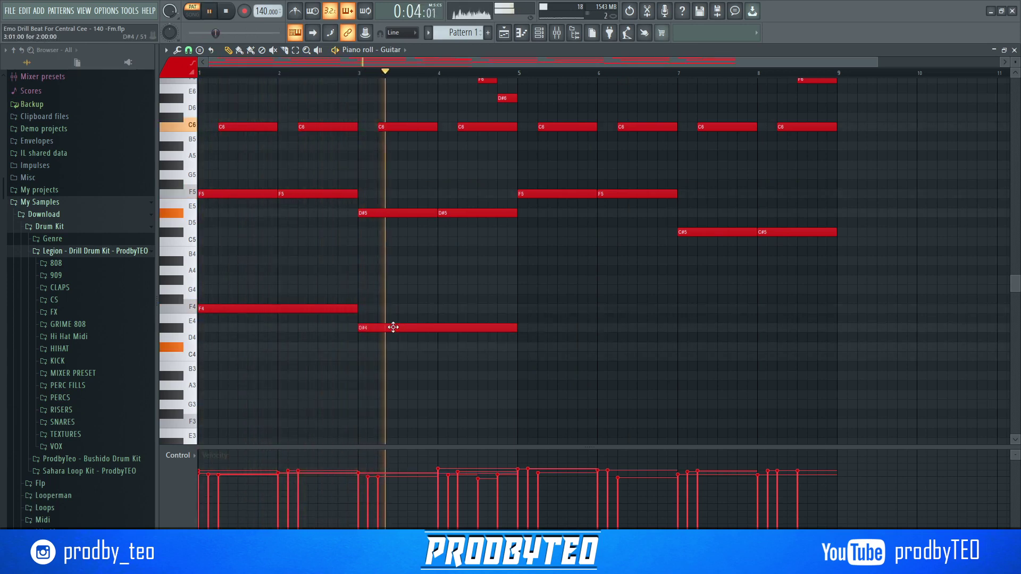
{"action": "left_click", "coordinate": [520, 309]}
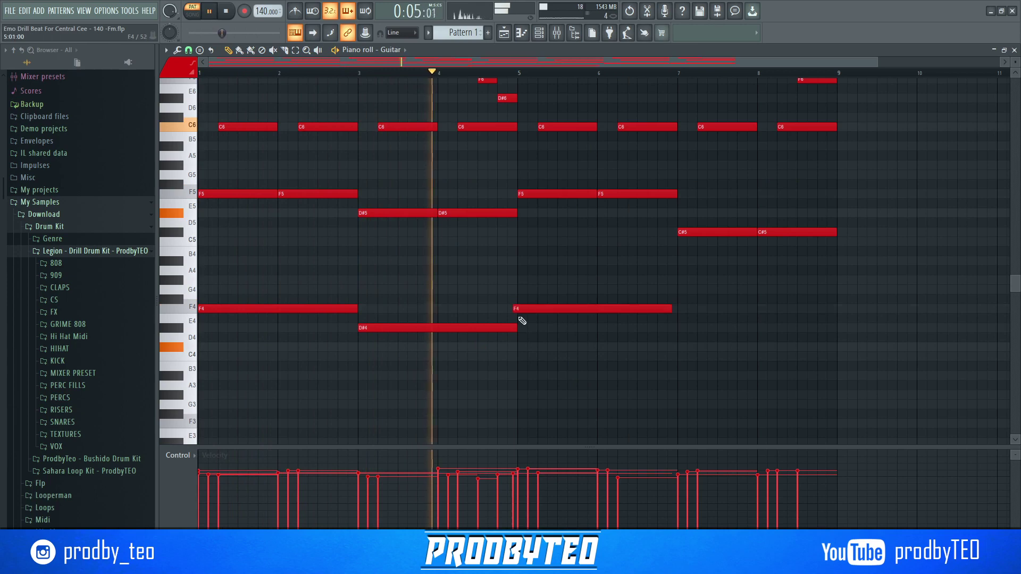
{"action": "left_click", "coordinate": [694, 346]}
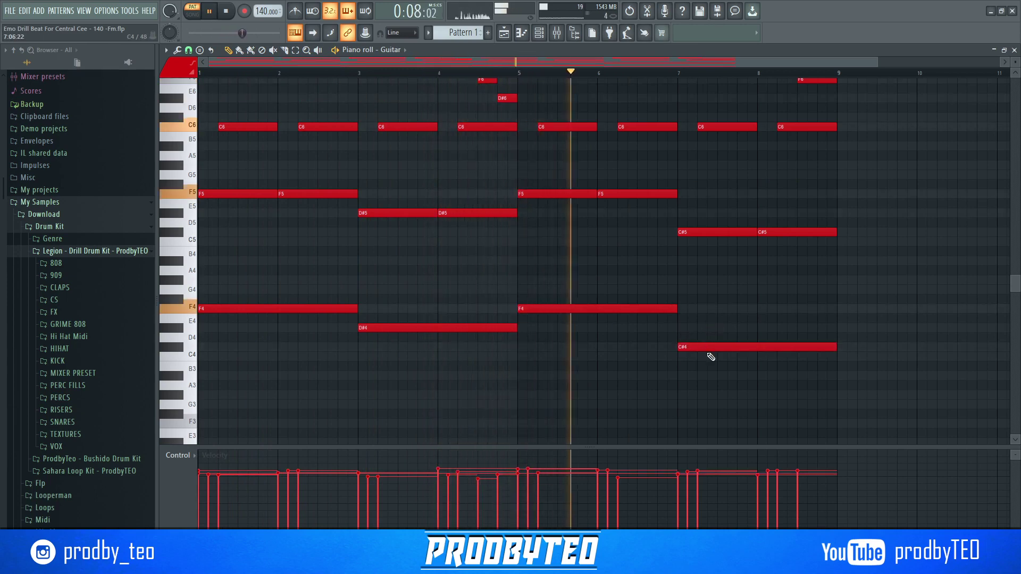
{"action": "key", "text": "ctrl+Down"}
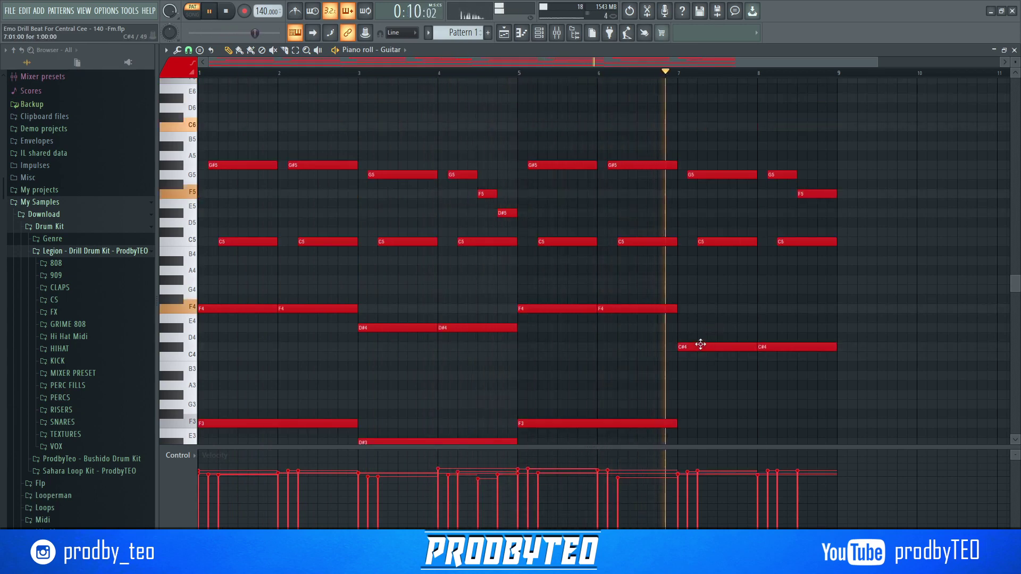
{"action": "scroll", "coordinate": [693, 344], "scroll_direction": "down", "scroll_amount": 1}
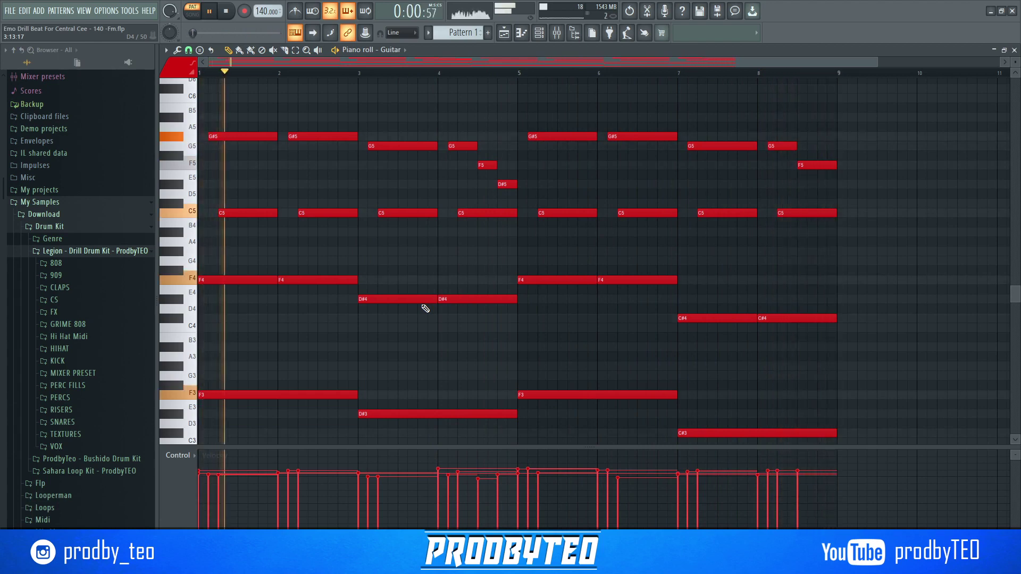
Delete the F3 and D#3 bass notes in bars 1 to 6 and reduce the C#3 bass note to bar 8 only.
{"action": "right_click", "coordinate": [348, 393]}
{"action": "right_click", "coordinate": [367, 413]}
{"action": "right_click", "coordinate": [604, 394]}
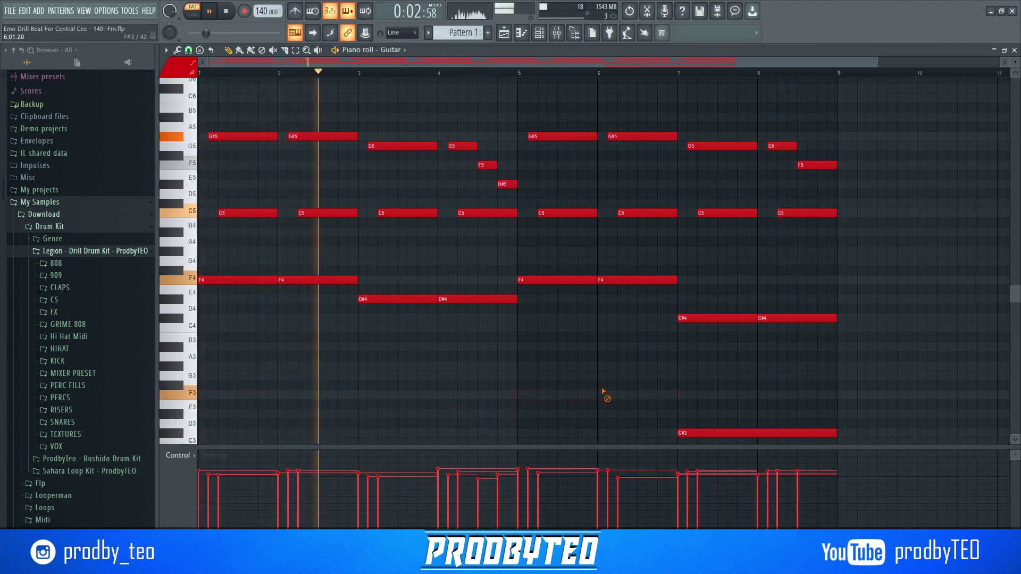
{"action": "left_click_drag", "start_coordinate": [837, 433], "coordinate": [819, 422]}
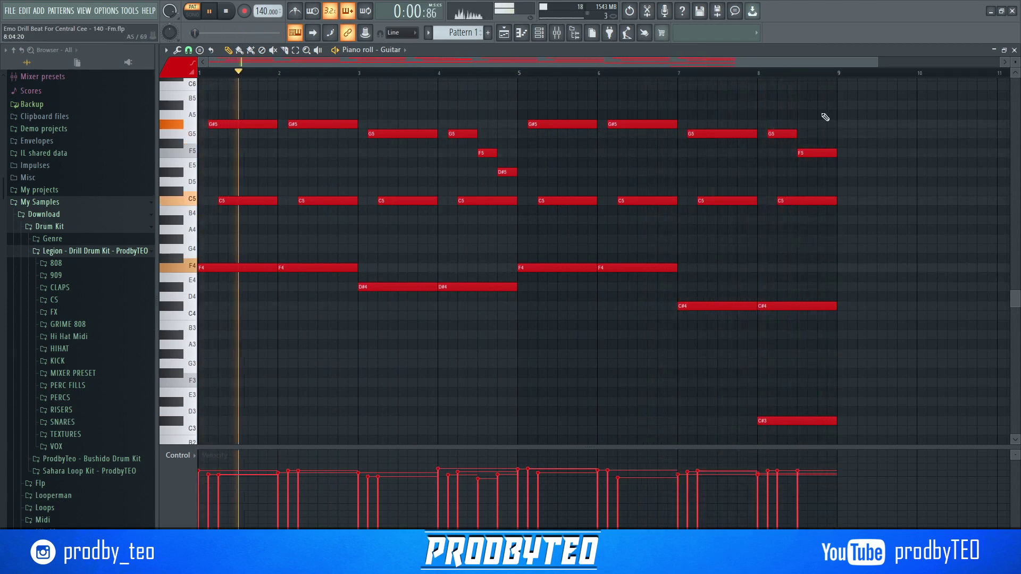
Close the guitar piano roll to return to the playlist and stop playback.
{"action": "left_click", "coordinate": [1015, 50]}
{"action": "key", "text": "space"}
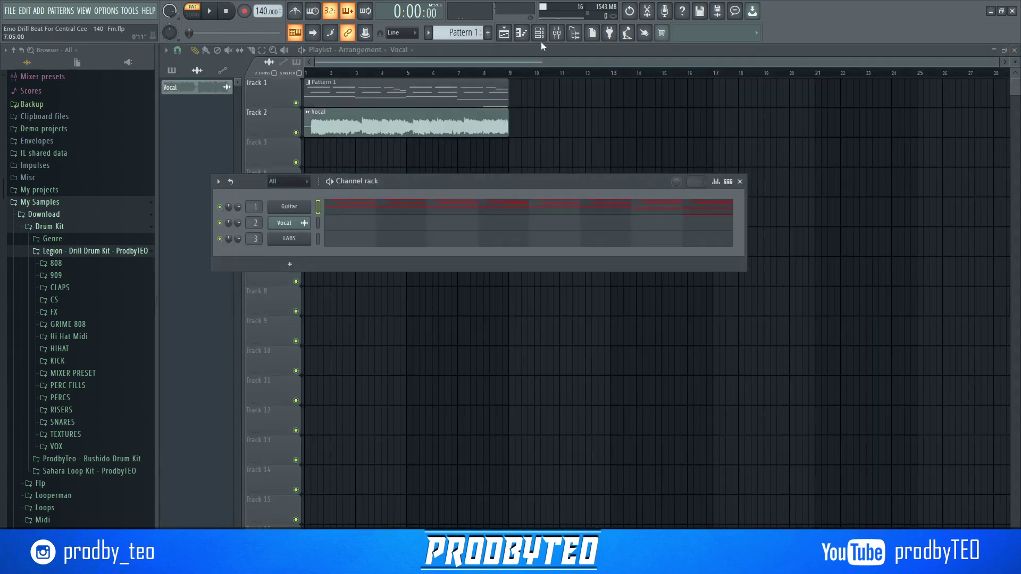
Inspect the Virtual Mix Rack chain on the Guitar mixer track while the pattern plays.
{"action": "left_click", "coordinate": [557, 33]}
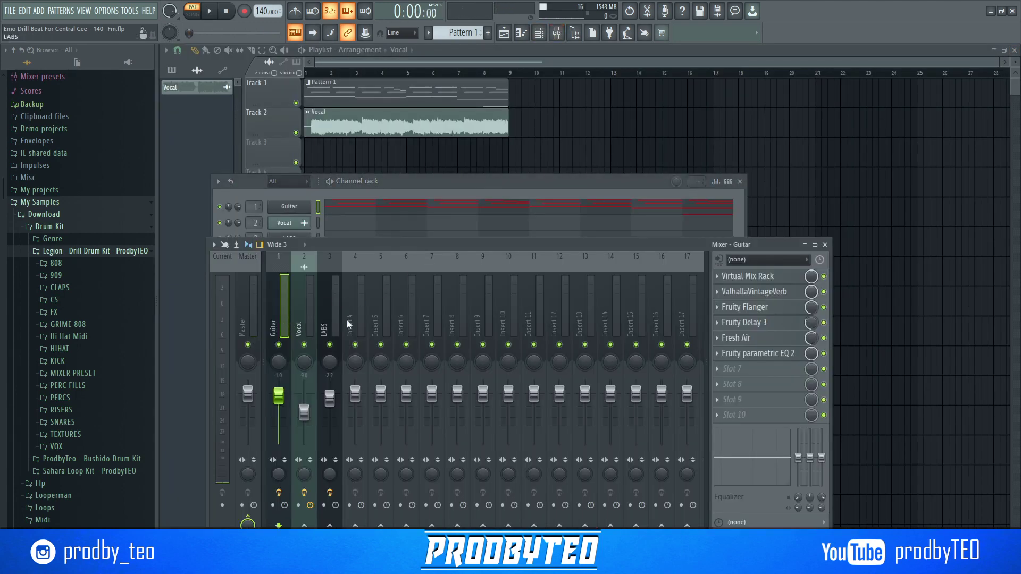
{"action": "left_click", "coordinate": [775, 277]}
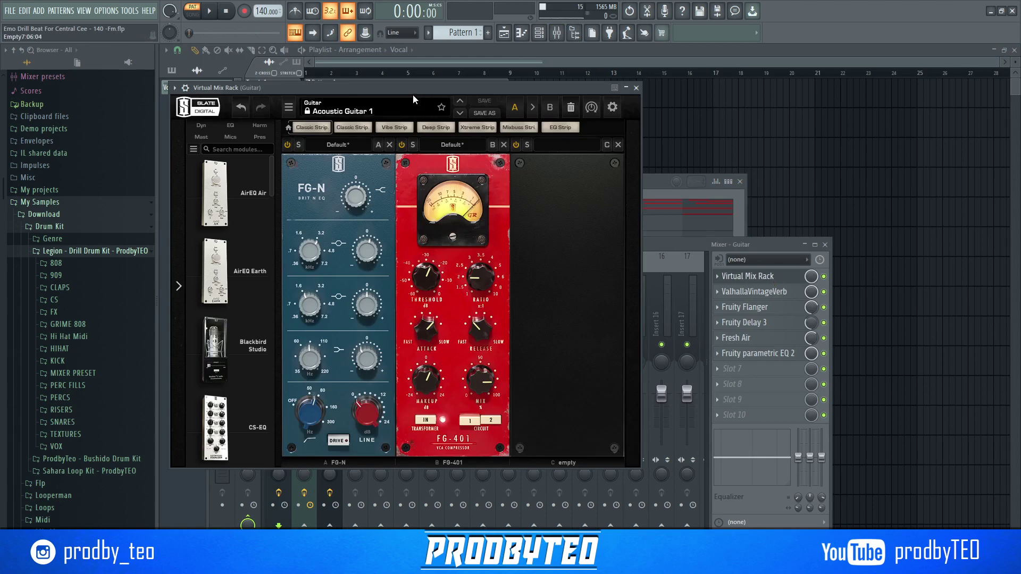
{"action": "left_click_drag", "start_coordinate": [413, 94], "coordinate": [485, 101]}
{"action": "key", "text": "space"}
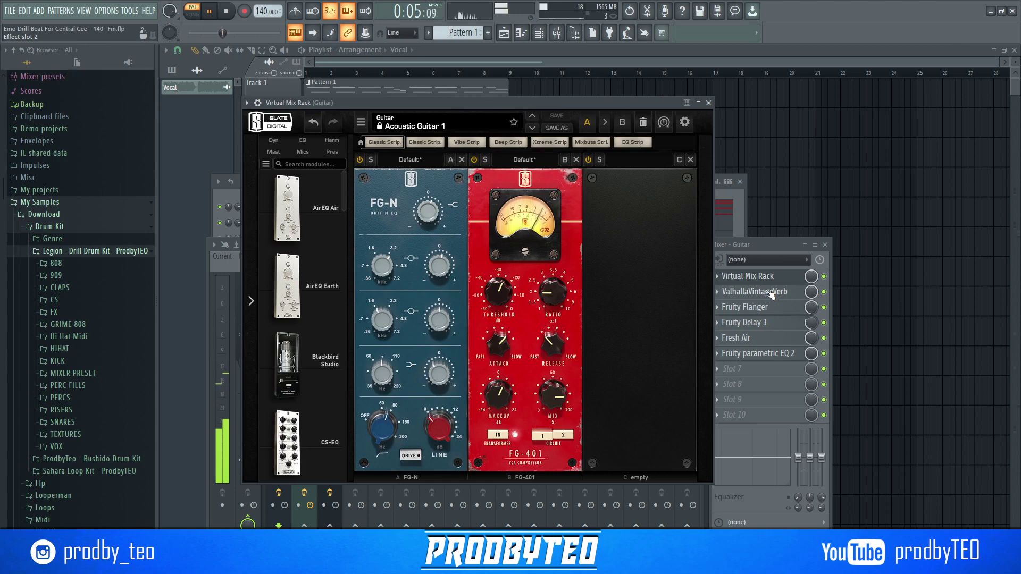
{"action": "left_click", "coordinate": [709, 103]}
Examine the guitar's ValhallaVintageVerb settings while its piano roll plays.
{"action": "left_click", "coordinate": [764, 296]}
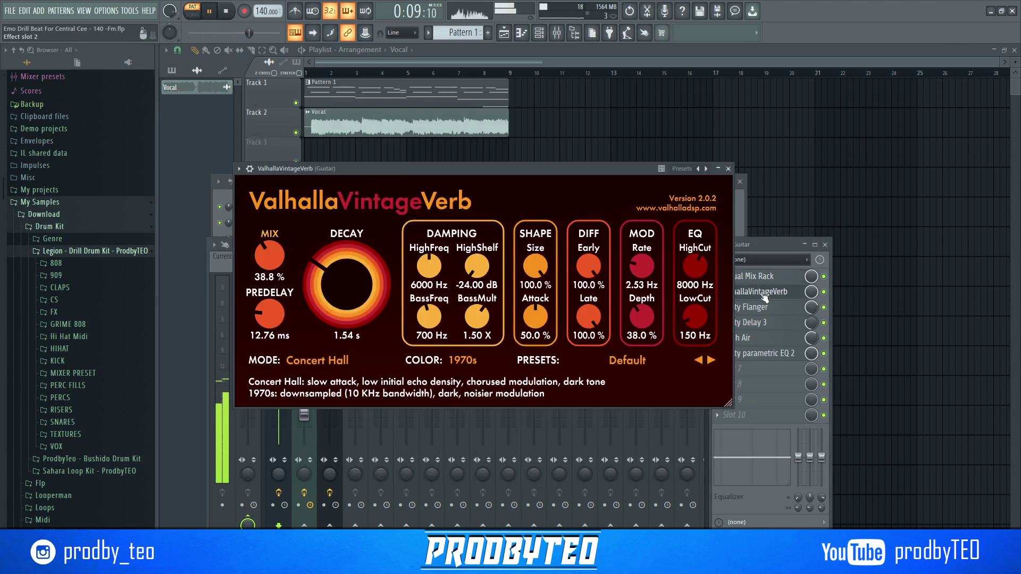
{"action": "left_click_drag", "start_coordinate": [467, 169], "coordinate": [467, 185]}
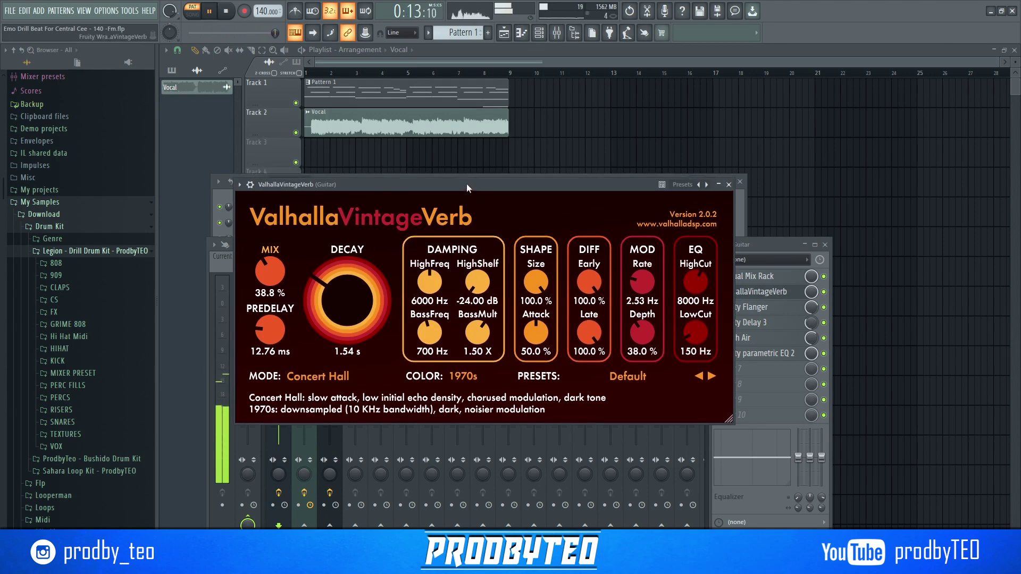
{"action": "left_click", "coordinate": [540, 33]}
{"action": "left_click", "coordinate": [409, 208]}
{"action": "key", "text": "space"}
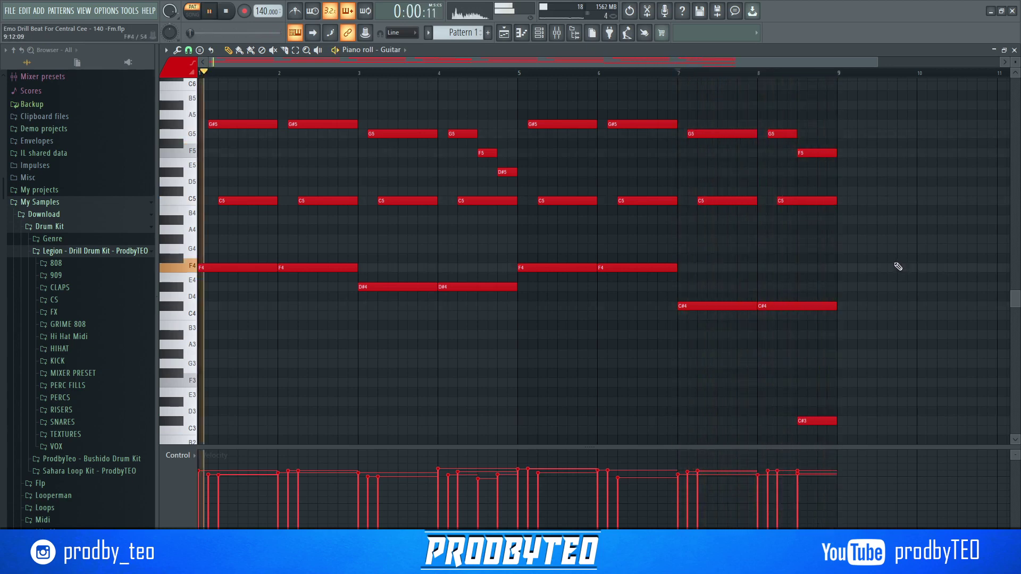
{"action": "left_click", "coordinate": [556, 33]}
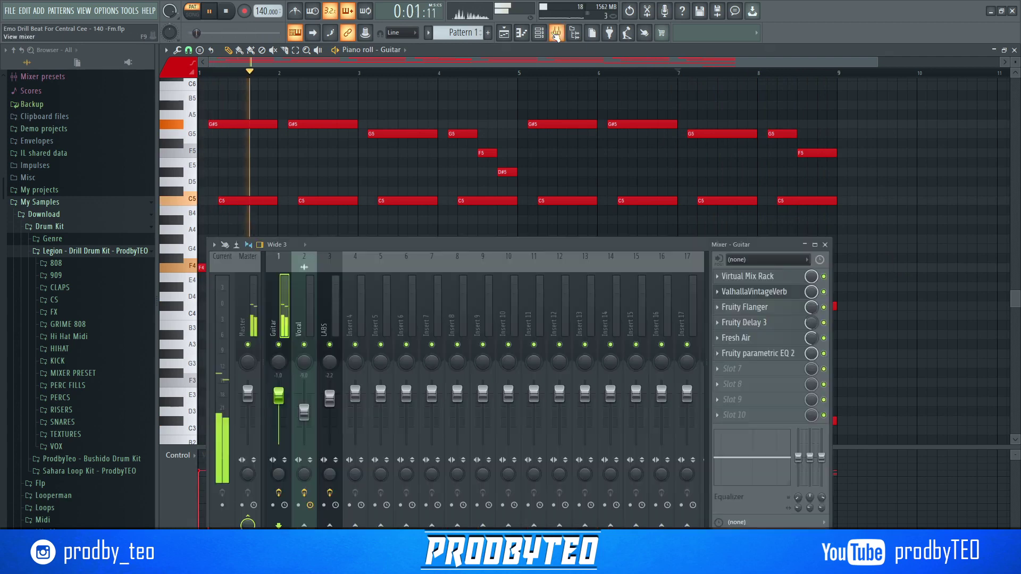
{"action": "left_click", "coordinate": [758, 296]}
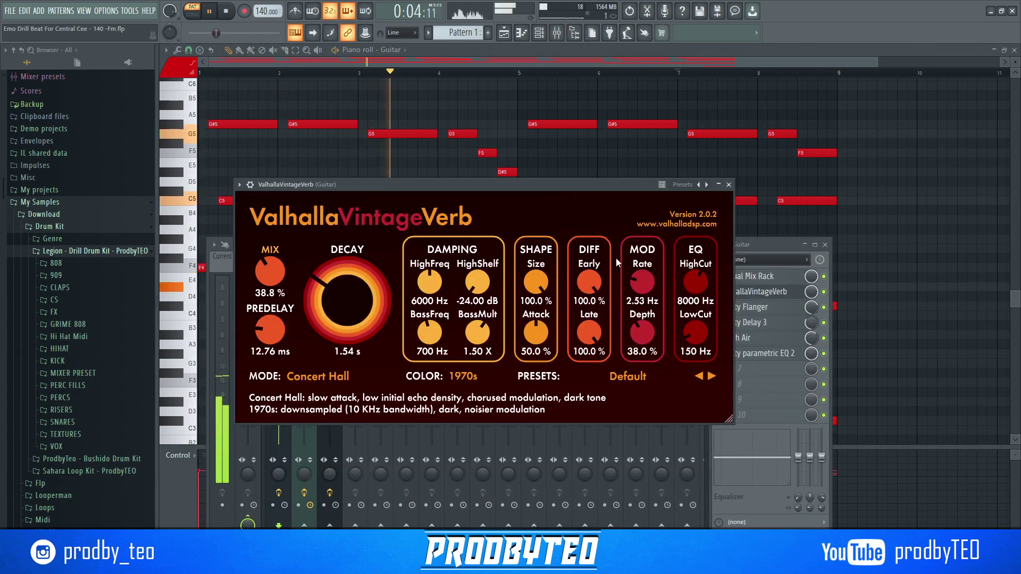
{"action": "left_click", "coordinate": [729, 185]}
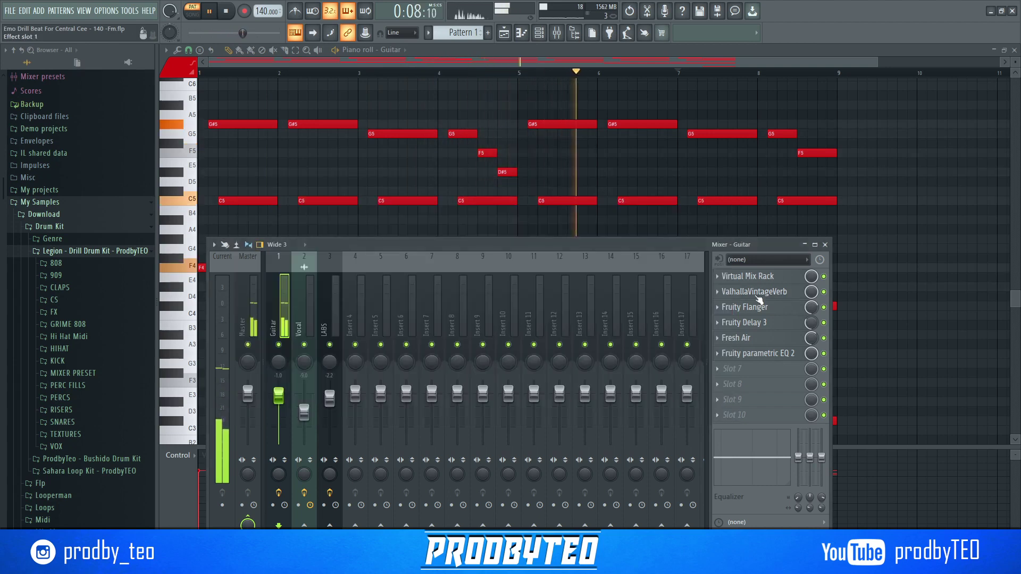
Review the Fruity Flanger and Fruity Delay 3 settings on the Guitar mixer track.
{"action": "left_click", "coordinate": [771, 307]}
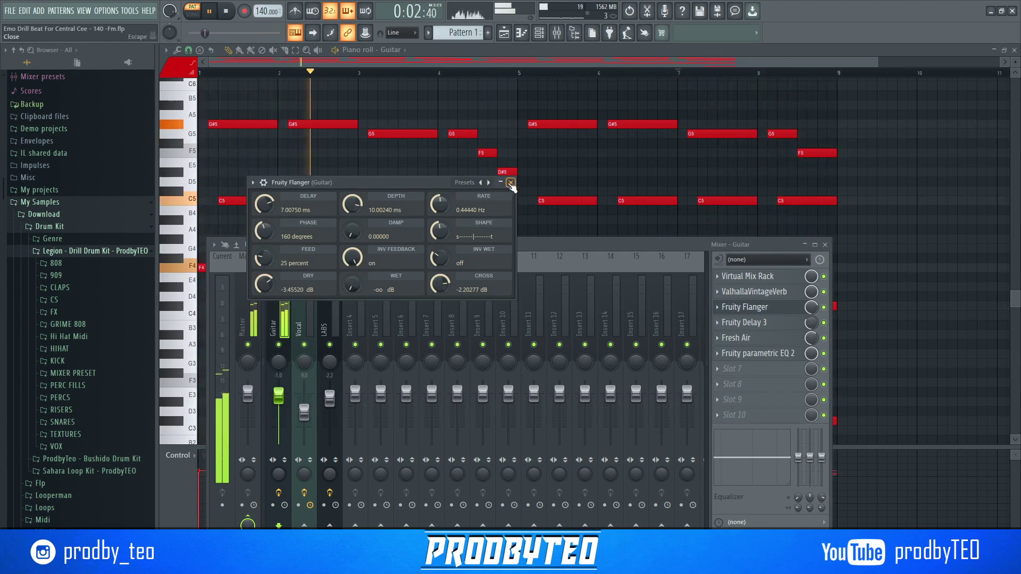
{"action": "left_click", "coordinate": [511, 183]}
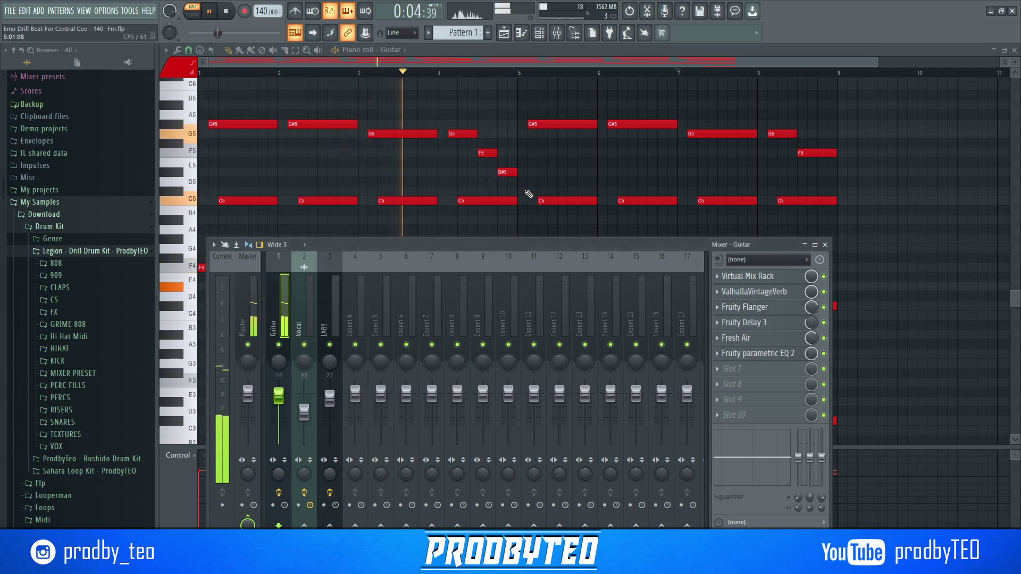
{"action": "left_click", "coordinate": [759, 324]}
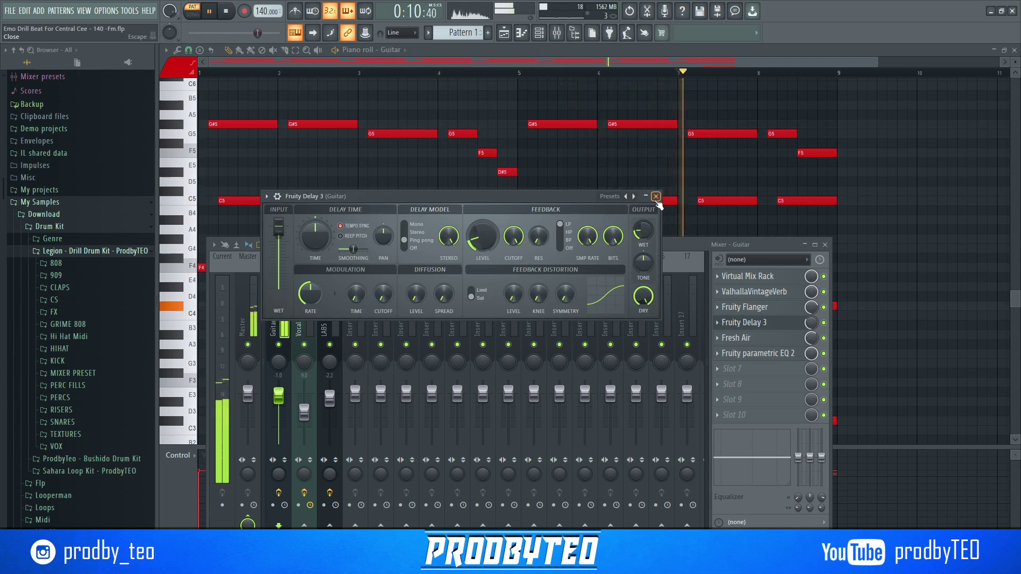
{"action": "left_click", "coordinate": [656, 197]}
Review the guitar's Fresh Air amounts and its Fruity parametric EQ 2 curve during playback.
{"action": "left_click", "coordinate": [775, 340]}
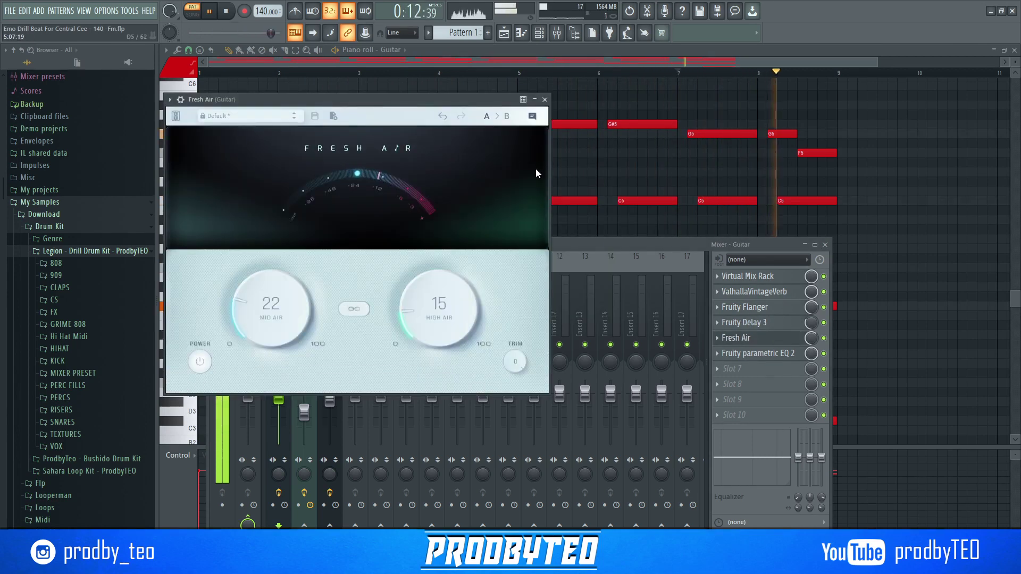
{"action": "left_click_drag", "start_coordinate": [418, 104], "coordinate": [531, 157]}
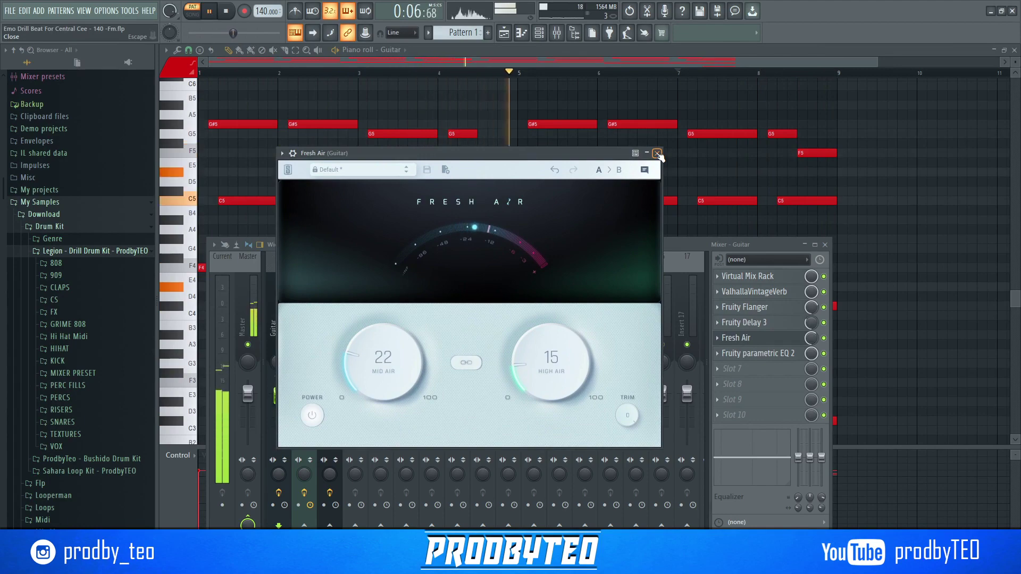
{"action": "left_click", "coordinate": [657, 154]}
{"action": "left_click", "coordinate": [776, 355]}
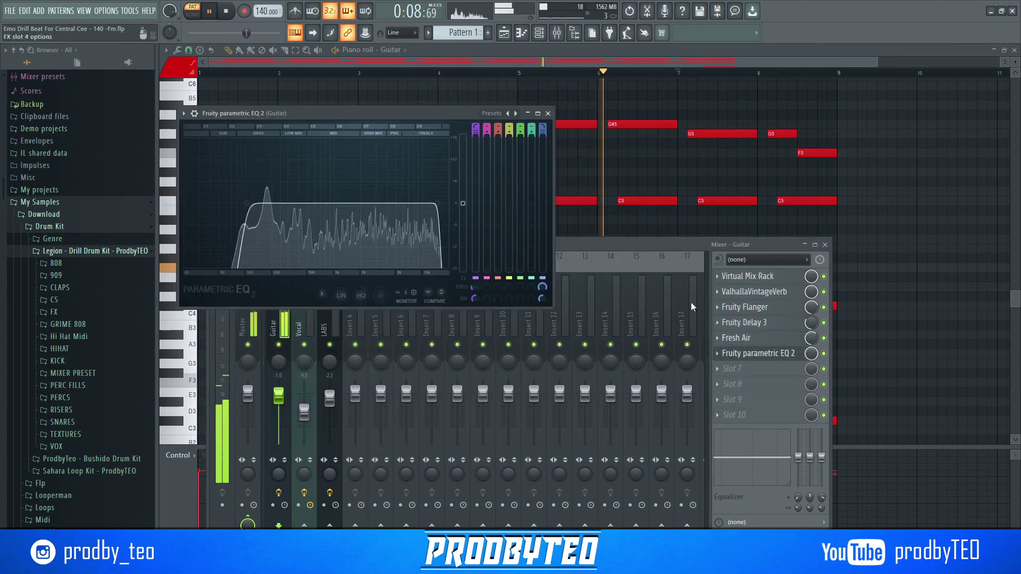
{"action": "left_click_drag", "start_coordinate": [391, 117], "coordinate": [522, 248]}
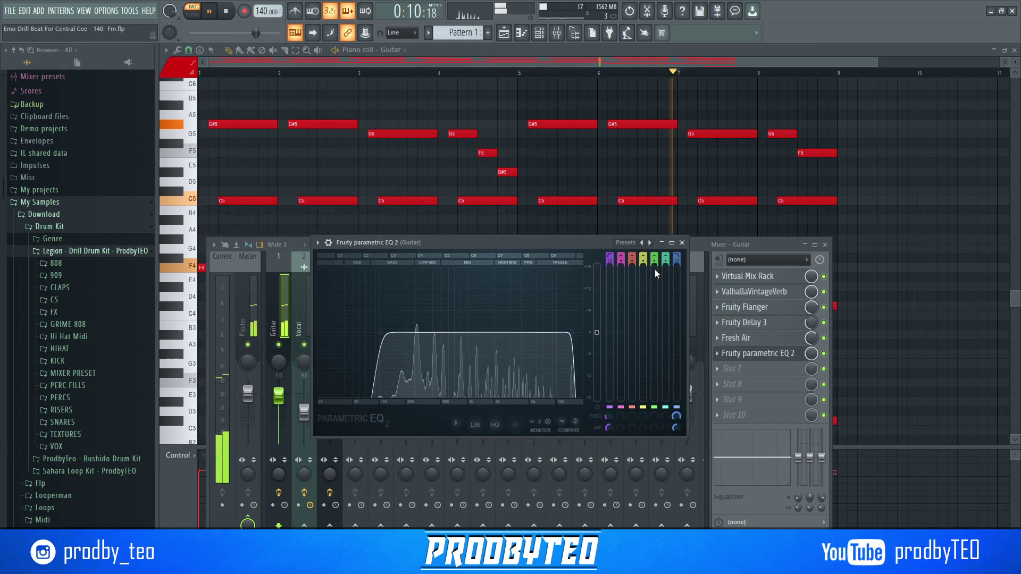
{"action": "left_click", "coordinate": [683, 243]}
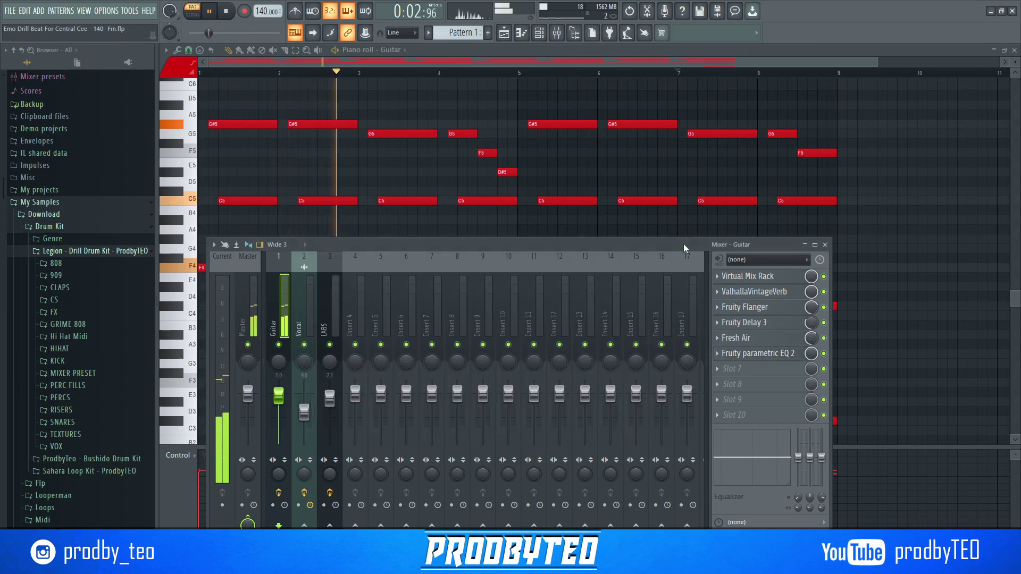
Stop playback and check the note properties of the low C#3 note in bar 8.
{"action": "key", "text": "space"}
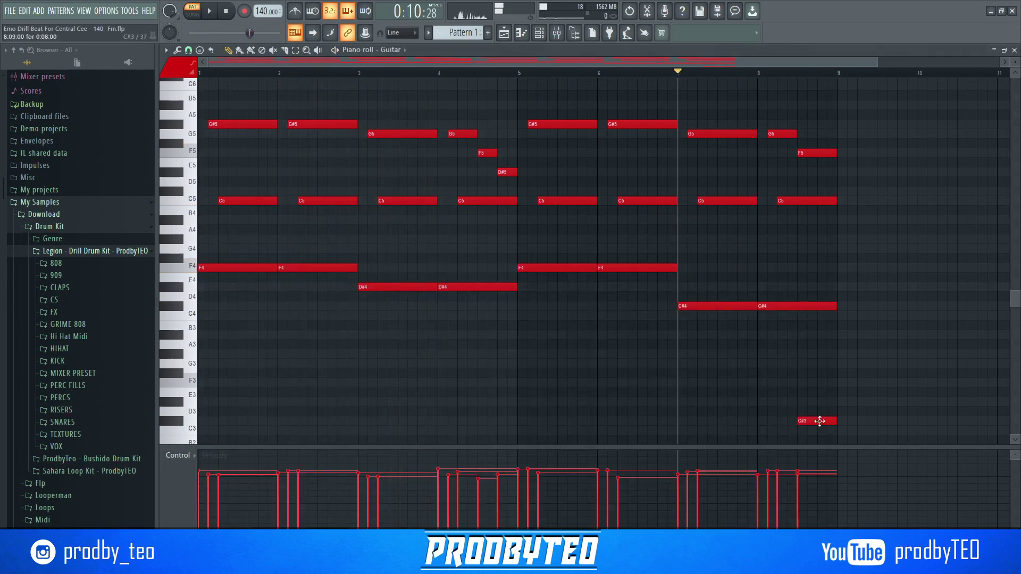
{"action": "double_click", "coordinate": [817, 420]}
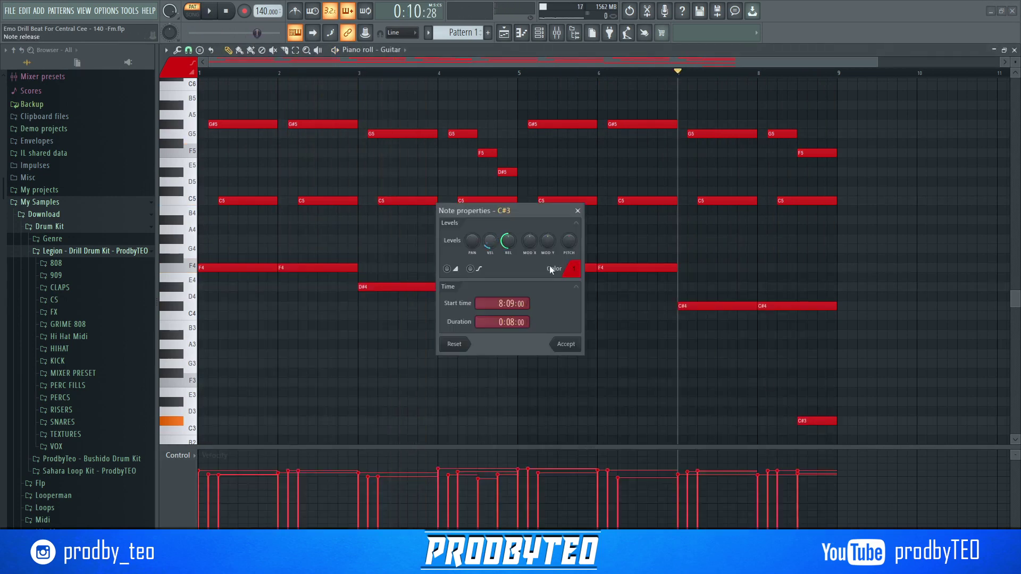
{"action": "key", "text": "Return"}
{"action": "key", "text": "space"}
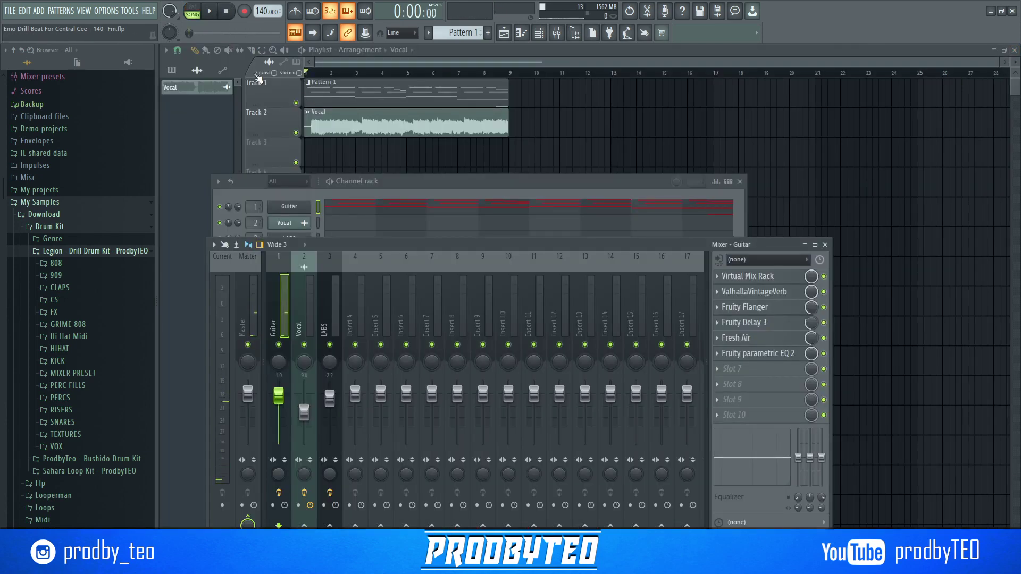
Solo the Vocal track in the playlist and select the Vocal insert in the mixer to show its effects.
{"action": "right_click", "coordinate": [296, 133]}
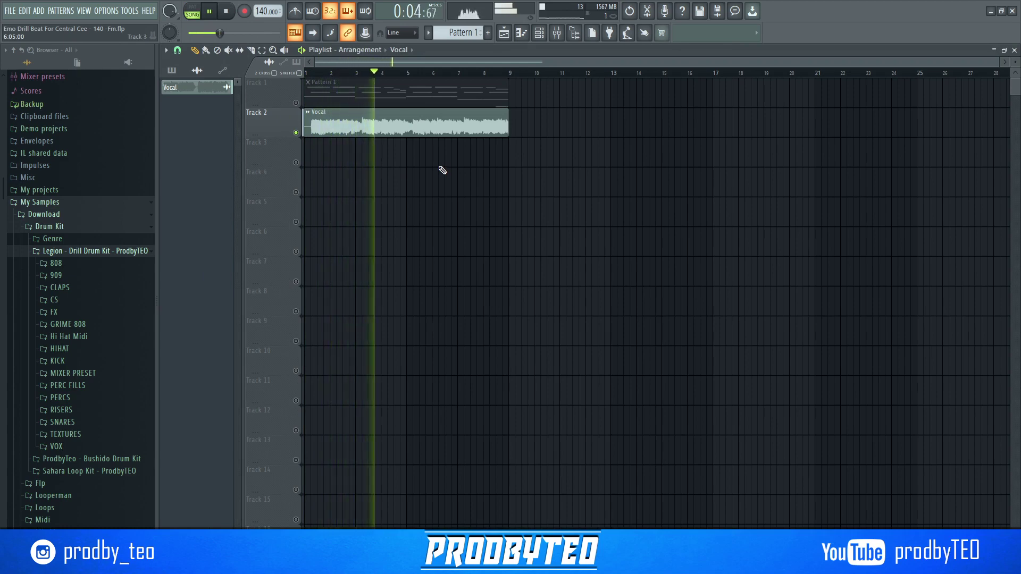
{"action": "left_click", "coordinate": [557, 33]}
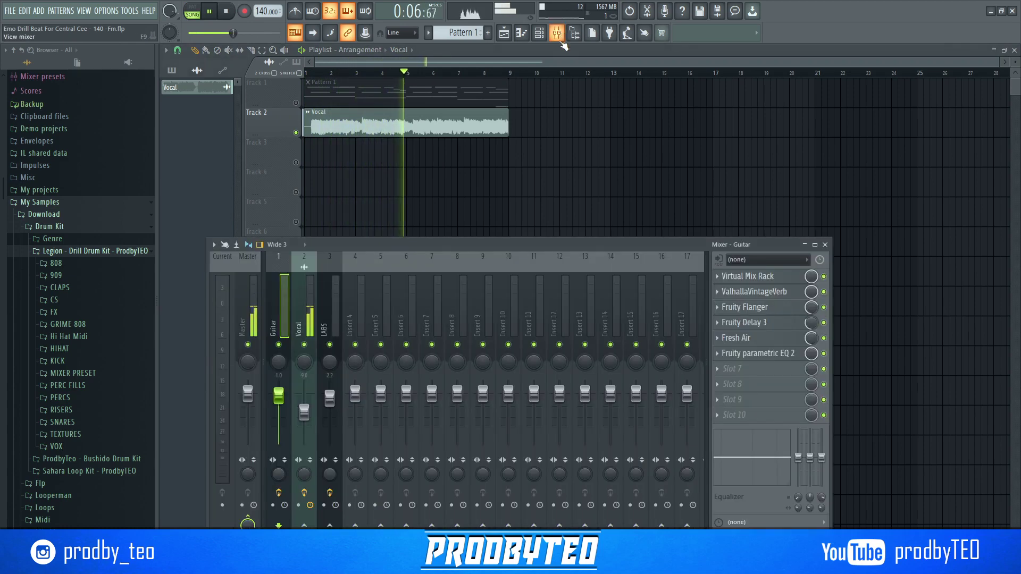
{"action": "left_click_drag", "start_coordinate": [372, 257], "coordinate": [402, 207]}
{"action": "left_click", "coordinate": [340, 263]}
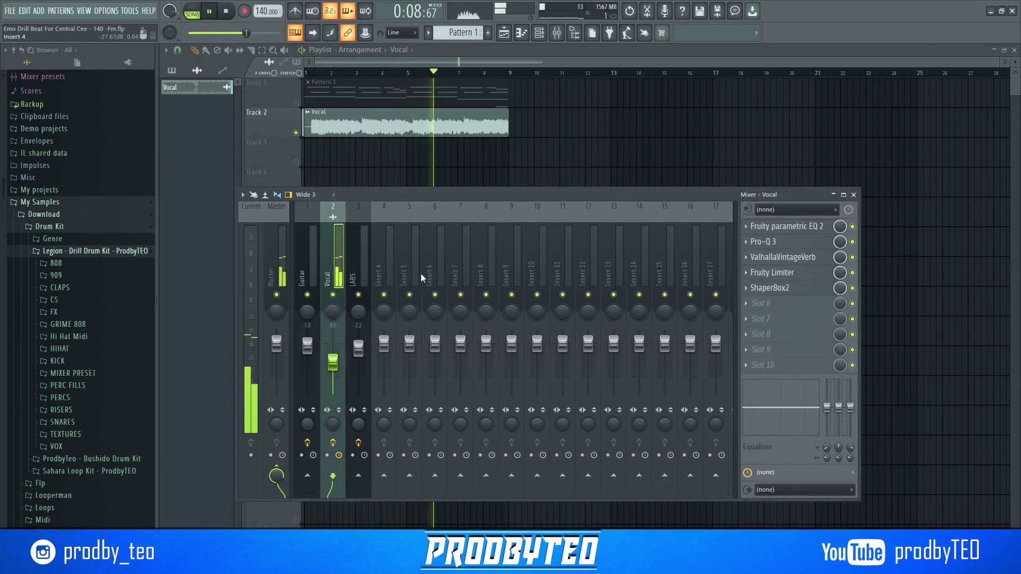
Review the vocal's Fruity parametric EQ 2 curve and audition the narrow Pro-Q 3 bands one at a time in solo.
{"action": "left_click", "coordinate": [806, 230]}
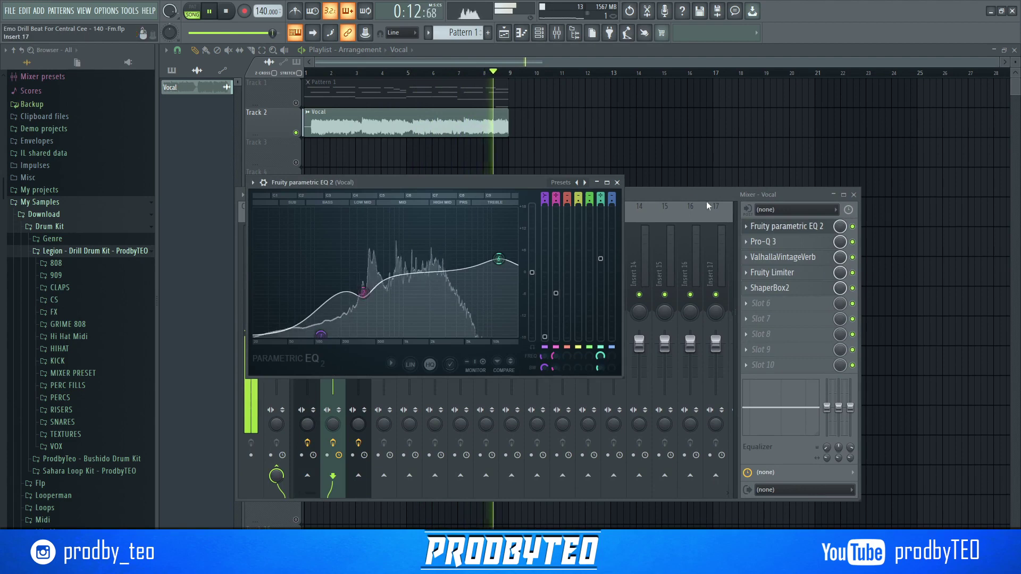
{"action": "left_click", "coordinate": [617, 182]}
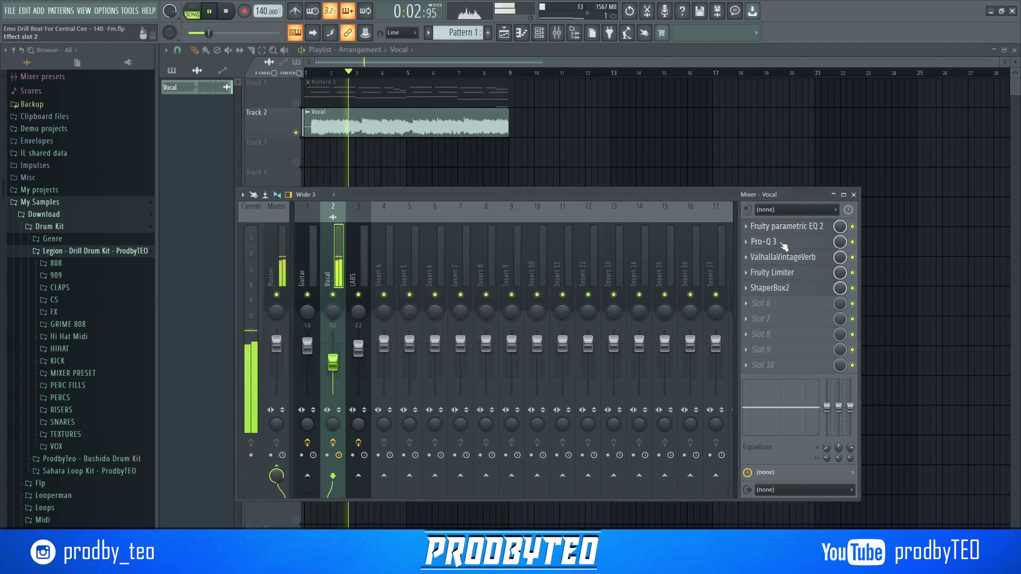
{"action": "left_click", "coordinate": [781, 242]}
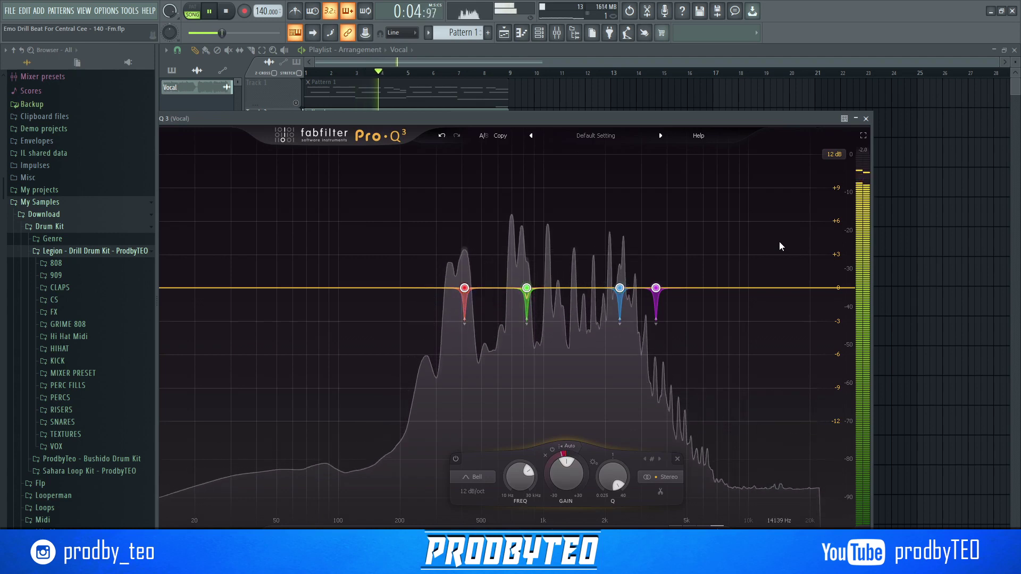
{"action": "left_click", "coordinate": [670, 257]}
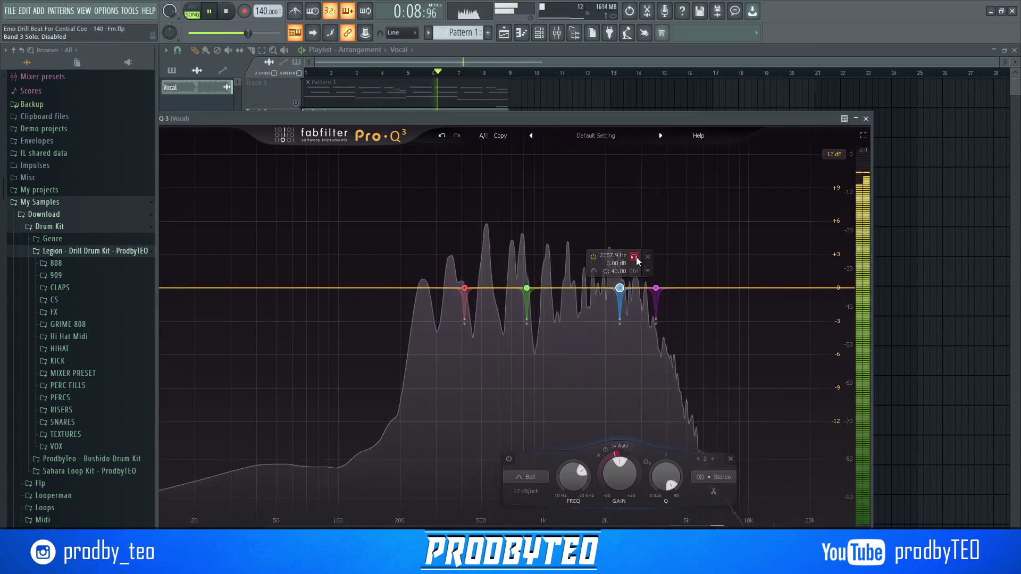
{"action": "left_click", "coordinate": [635, 257]}
{"action": "left_click", "coordinate": [635, 258]}
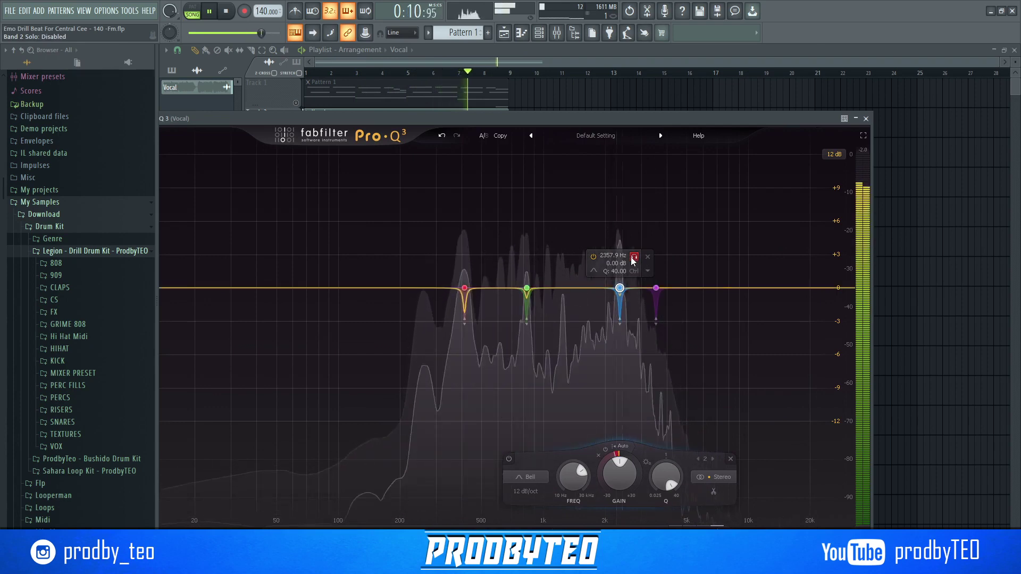
{"action": "left_click", "coordinate": [540, 258]}
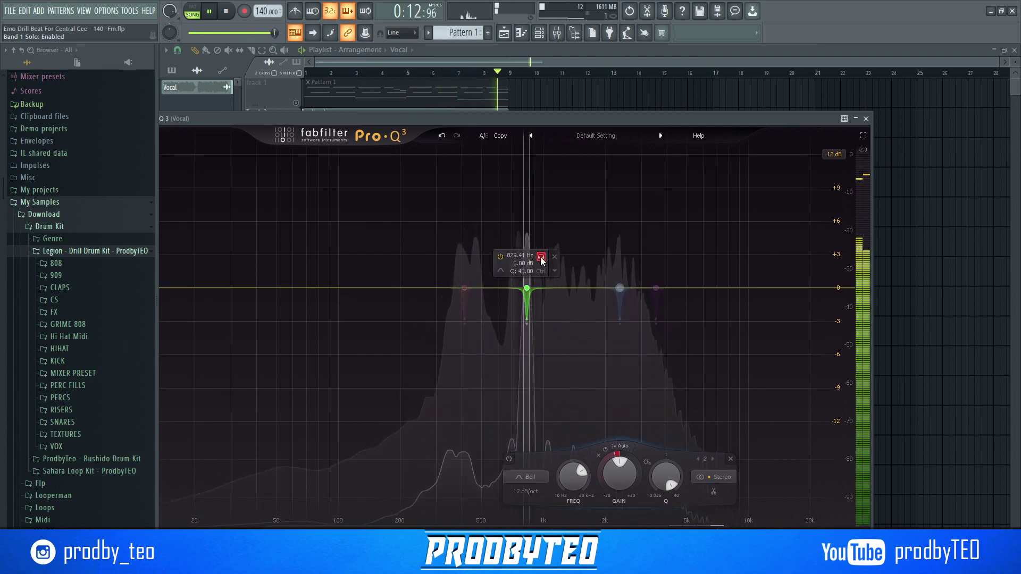
{"action": "left_click", "coordinate": [541, 258]}
{"action": "left_click", "coordinate": [479, 258]}
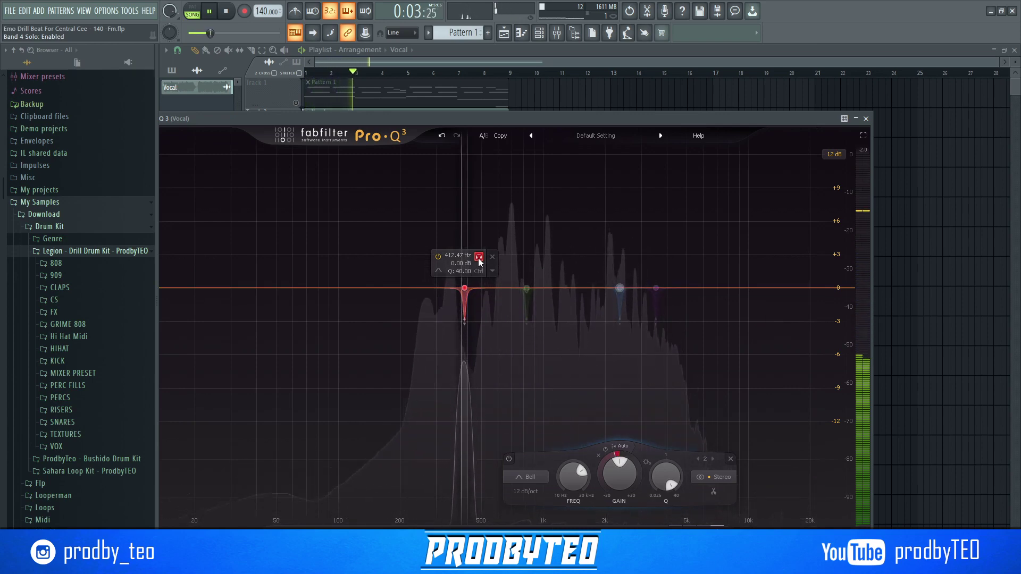
{"action": "left_click", "coordinate": [479, 258]}
{"action": "left_click", "coordinate": [866, 119]}
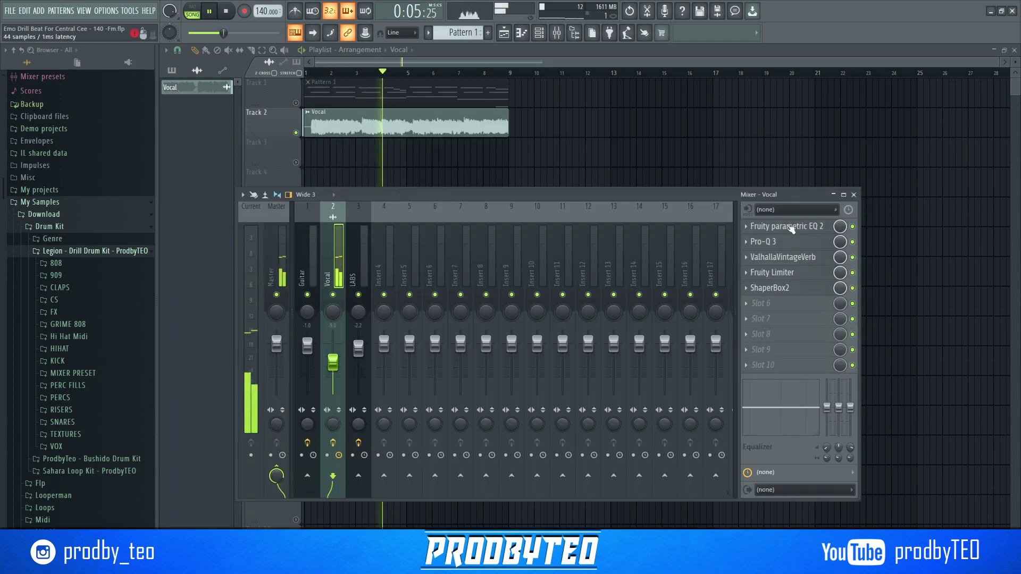
Examine the ValhallaVintageVerb and Fruity Limiter settings on the Vocal mixer track.
{"action": "left_click", "coordinate": [778, 261]}
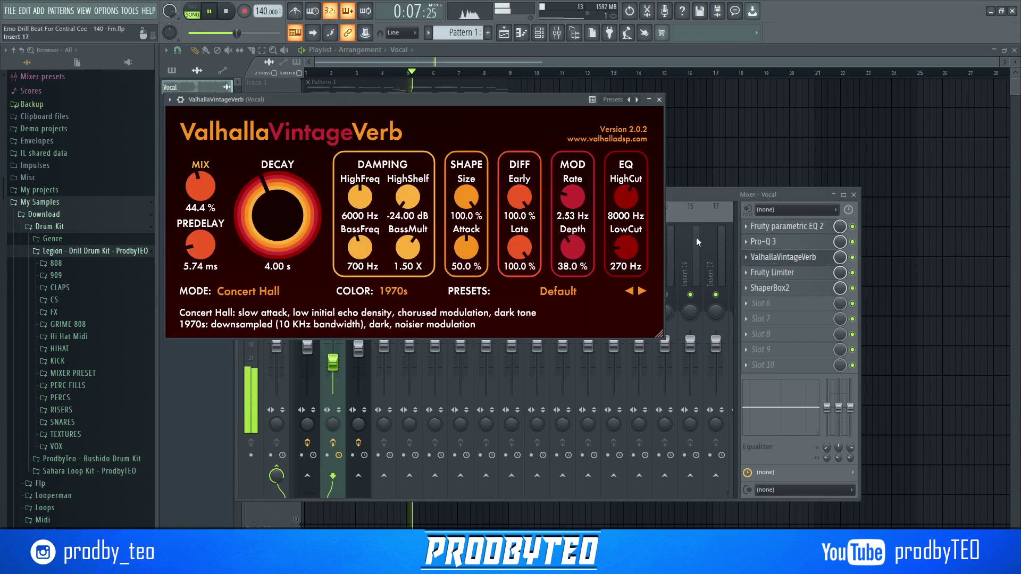
{"action": "left_click_drag", "start_coordinate": [400, 101], "coordinate": [488, 190]}
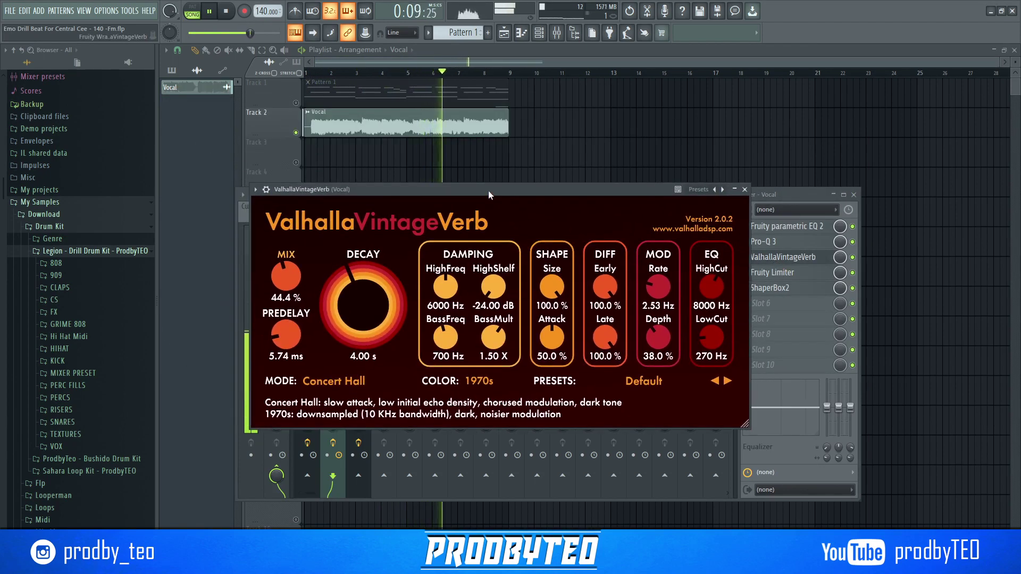
{"action": "left_click", "coordinate": [745, 189]}
{"action": "left_click", "coordinate": [782, 273]}
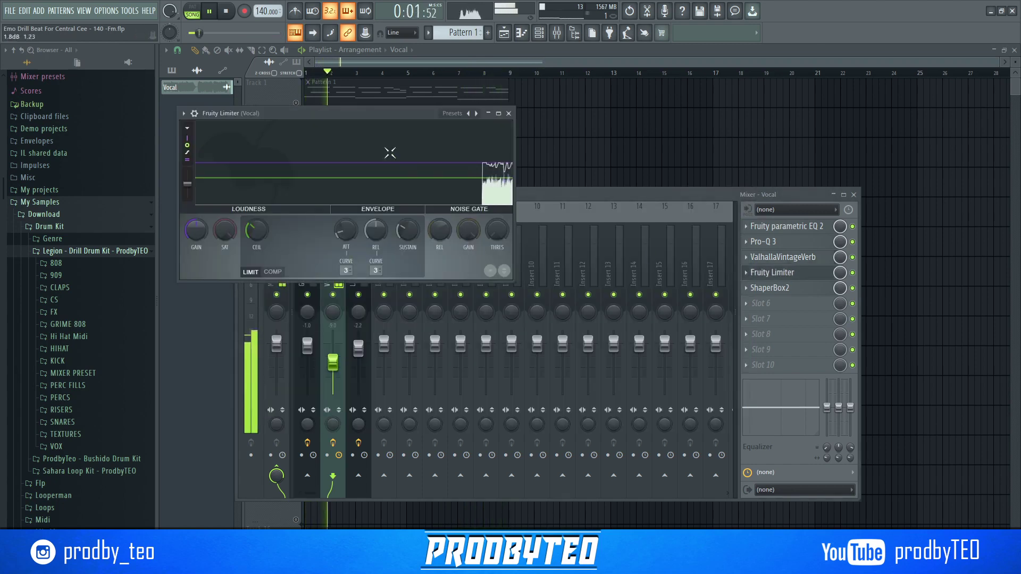
{"action": "left_click_drag", "start_coordinate": [381, 114], "coordinate": [512, 207]}
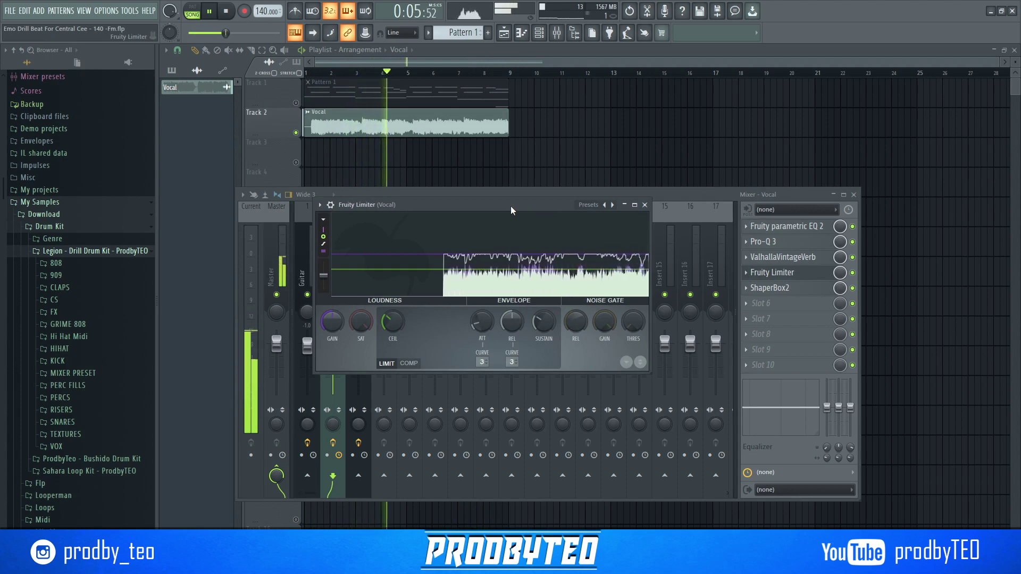
Close the Fruity Limiter and examine ShaperBox2's Pan and Volume curves on the Vocal mixer track.
{"action": "left_click", "coordinate": [646, 206]}
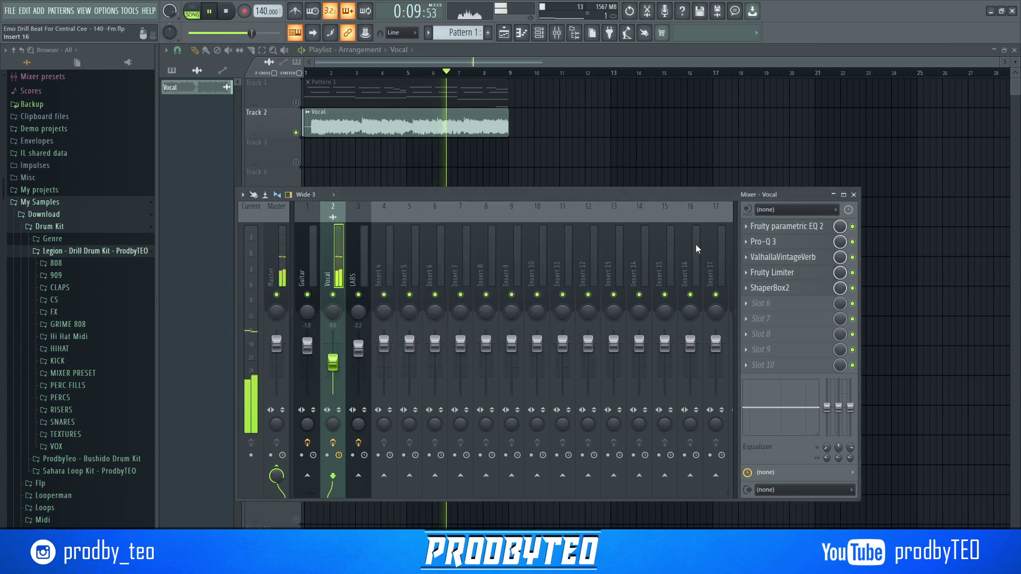
{"action": "left_click", "coordinate": [774, 288]}
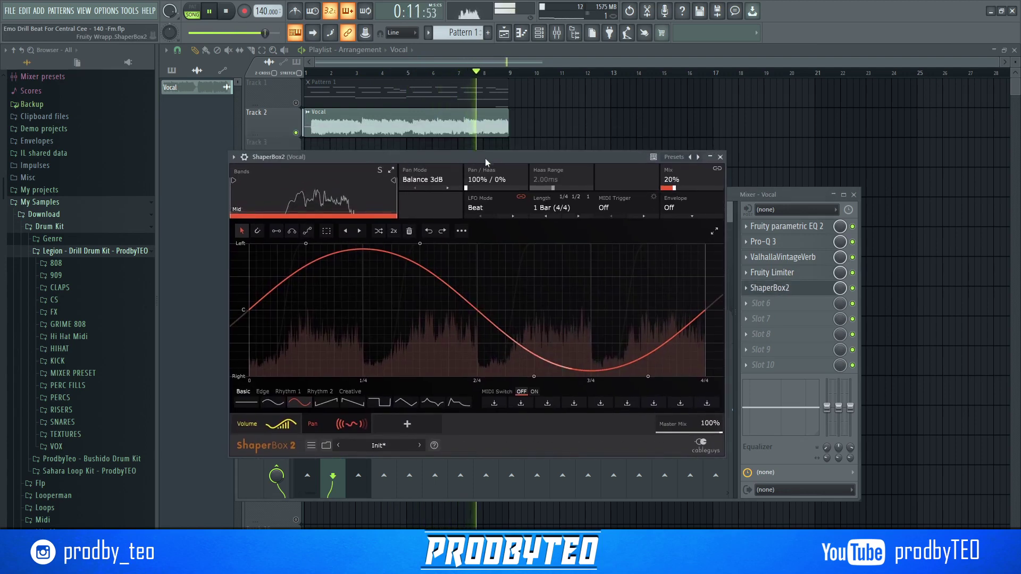
{"action": "left_click", "coordinate": [255, 428]}
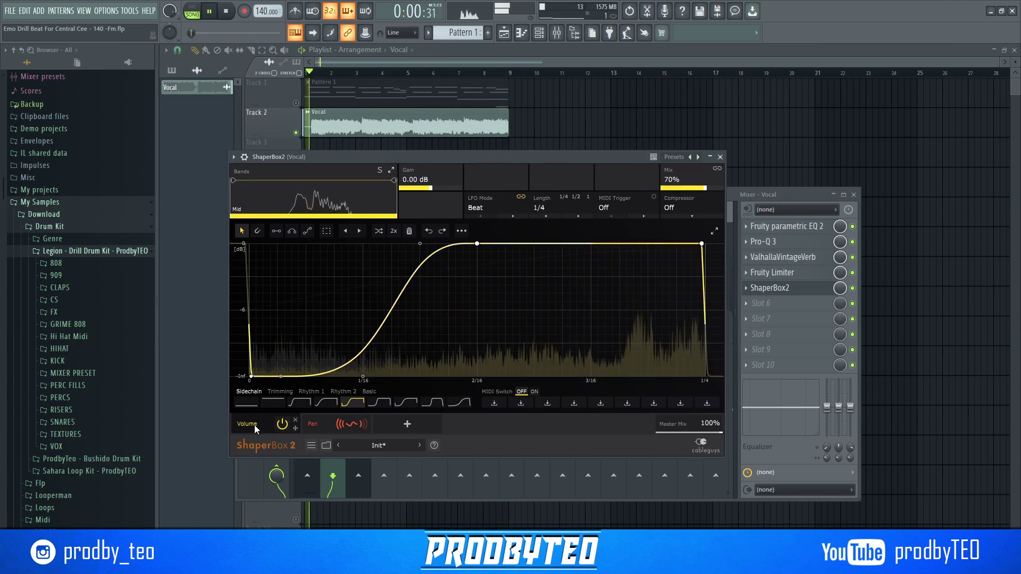
{"action": "left_click", "coordinate": [721, 157]}
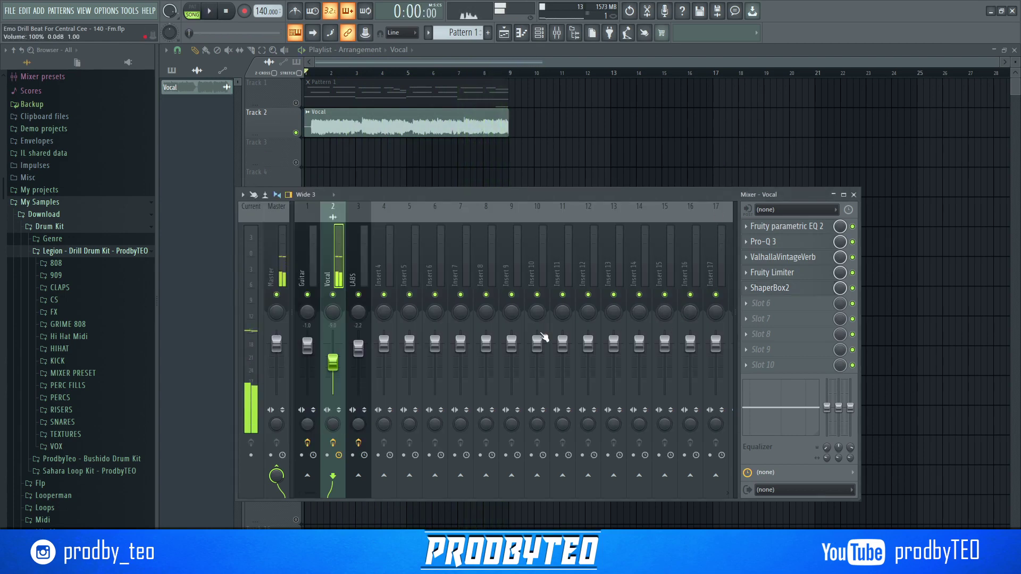
Hide the mixer, take the Vocal track out of solo so all playlist tracks are active, and play both parts together before stopping.
{"action": "key", "text": "F9"}
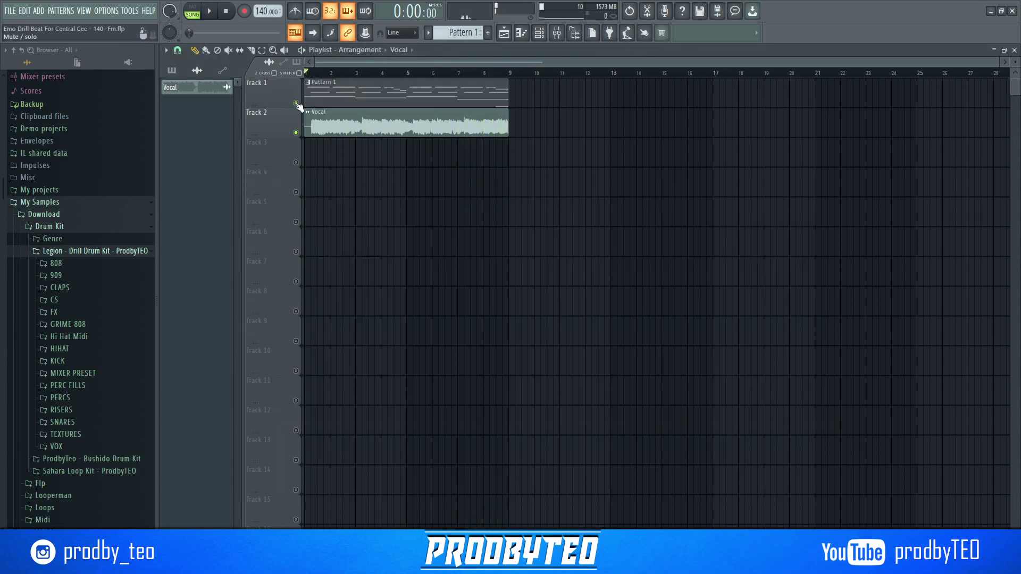
{"action": "left_click", "coordinate": [296, 103]}
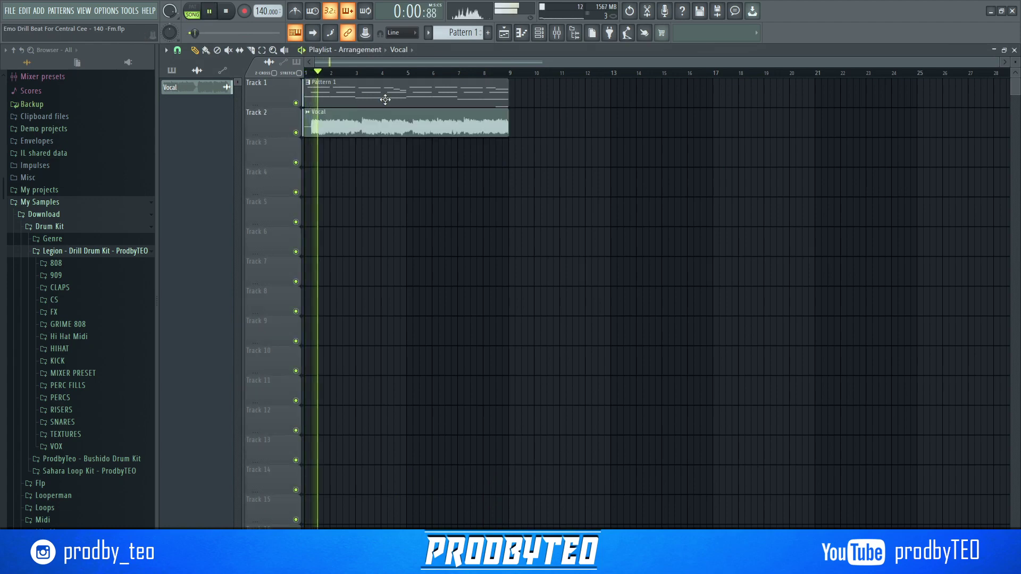
{"action": "key", "text": "alt+Tab"}
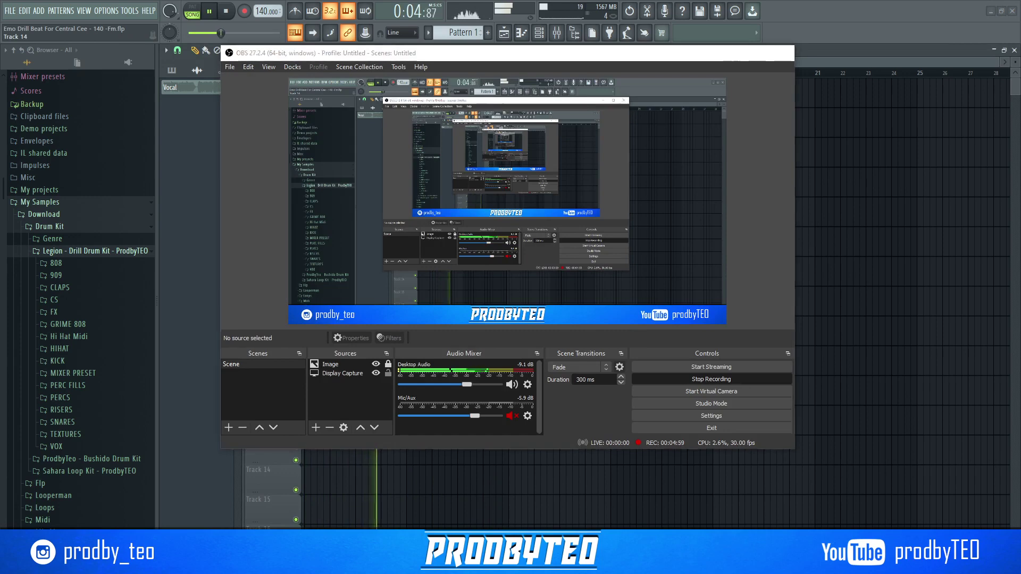
{"action": "key", "text": "alt+Tab"}
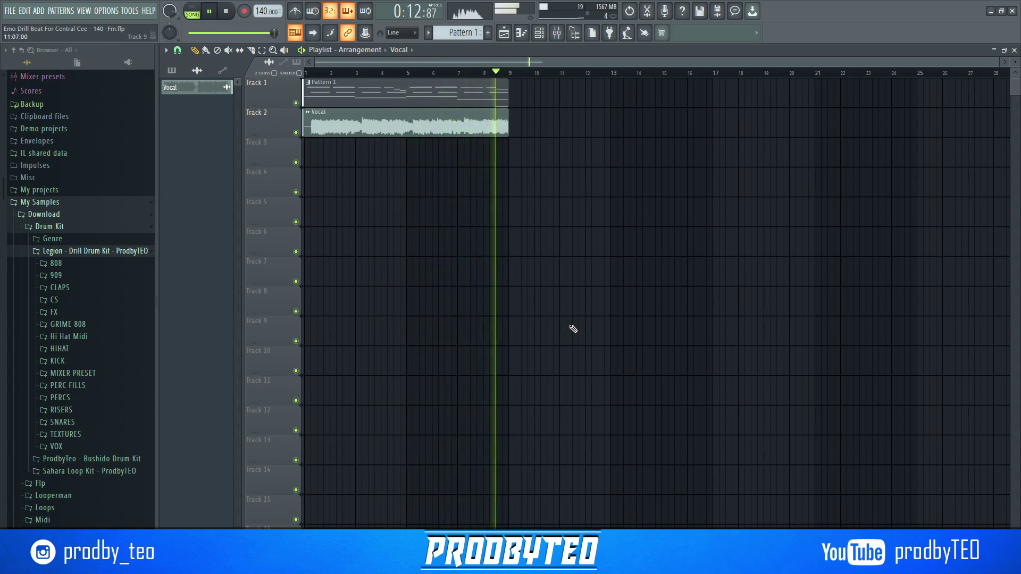
{"action": "key", "text": "space"}
Show the channel rack and check the preset loaded in the LABS instrument.
{"action": "left_click", "coordinate": [536, 33]}
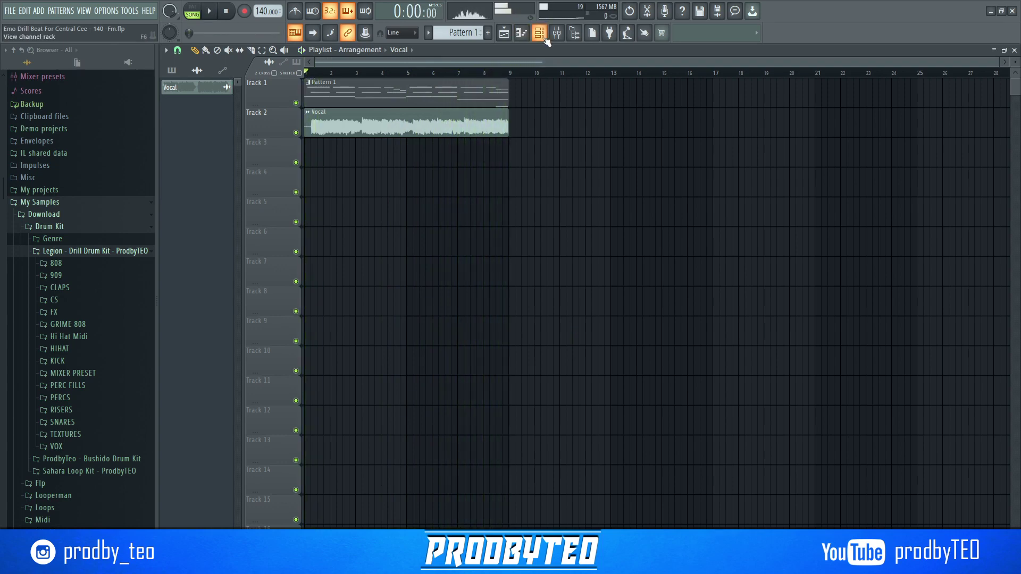
{"action": "left_click", "coordinate": [288, 239]}
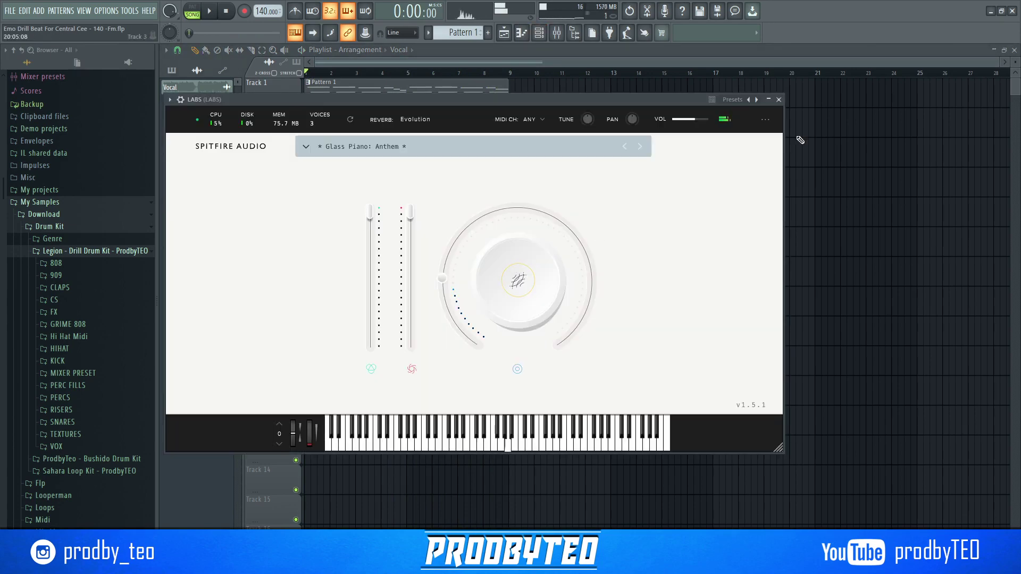
{"action": "left_click", "coordinate": [779, 100]}
Copy the Guitar channel's notes into the LABS channel and transpose them up one octave in its piano roll.
{"action": "right_click", "coordinate": [304, 209]}
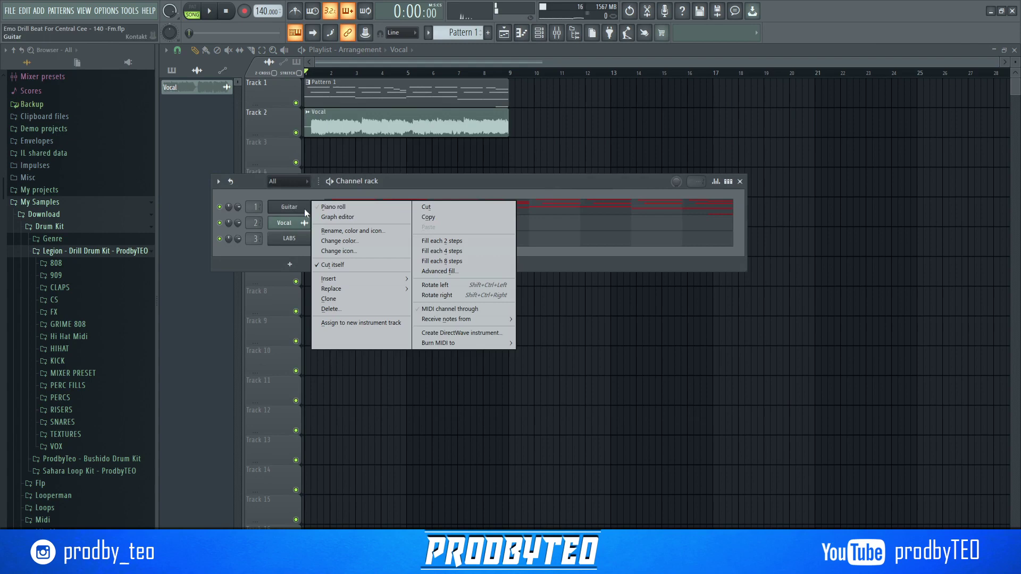
{"action": "left_click", "coordinate": [420, 214]}
{"action": "right_click", "coordinate": [307, 240]}
{"action": "left_click", "coordinate": [428, 260]}
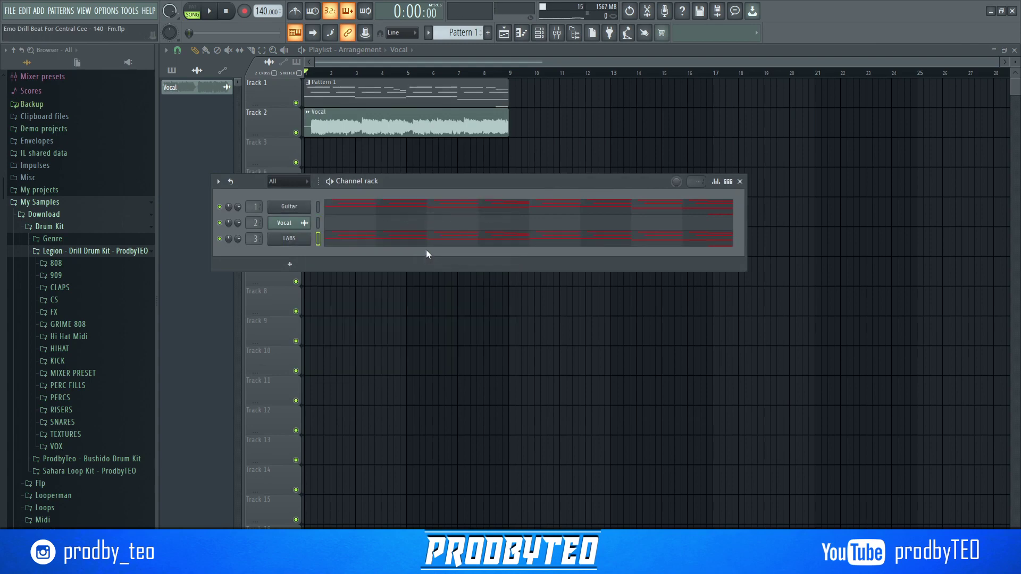
{"action": "left_click", "coordinate": [352, 239]}
{"action": "key", "text": "ctrl+Up"}
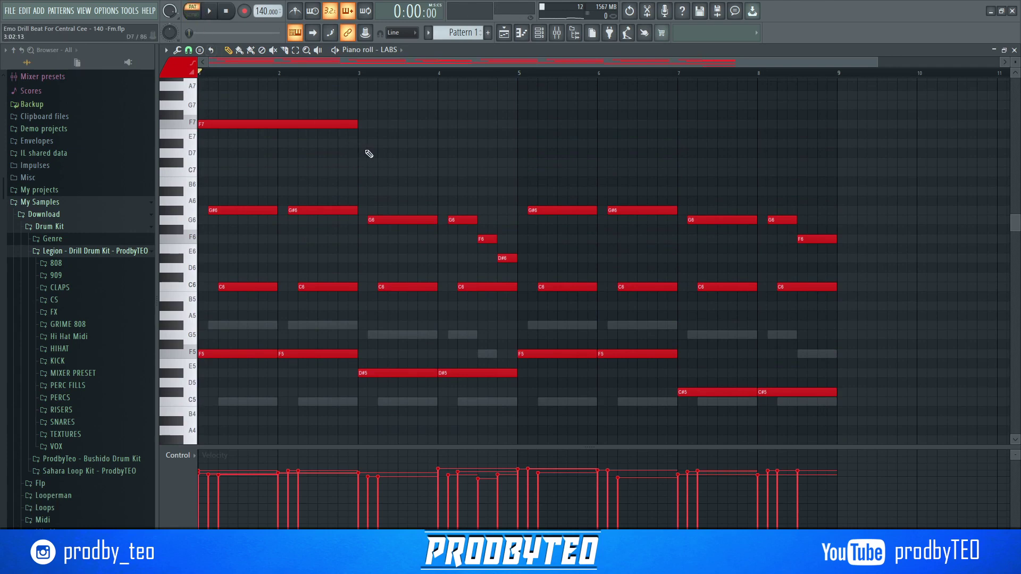
During playback, draw two-bar notes in the LABS piano roll: D#7 at bar 3, F7 at bar 5 and C#7 at bar 7.
{"action": "key", "text": "space"}
{"action": "left_click", "coordinate": [367, 143]}
{"action": "left_click", "coordinate": [523, 124]}
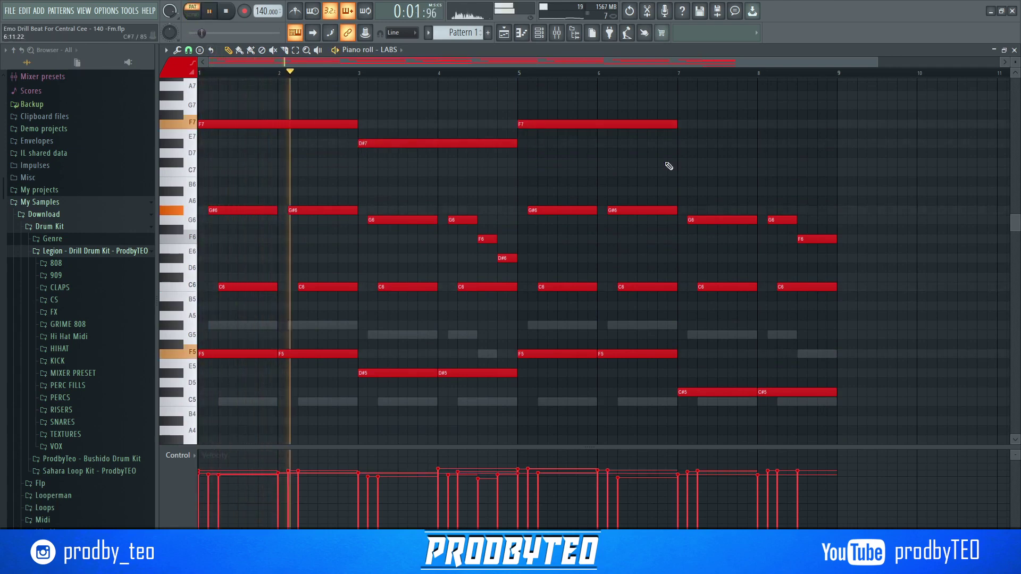
{"action": "left_click", "coordinate": [683, 162]}
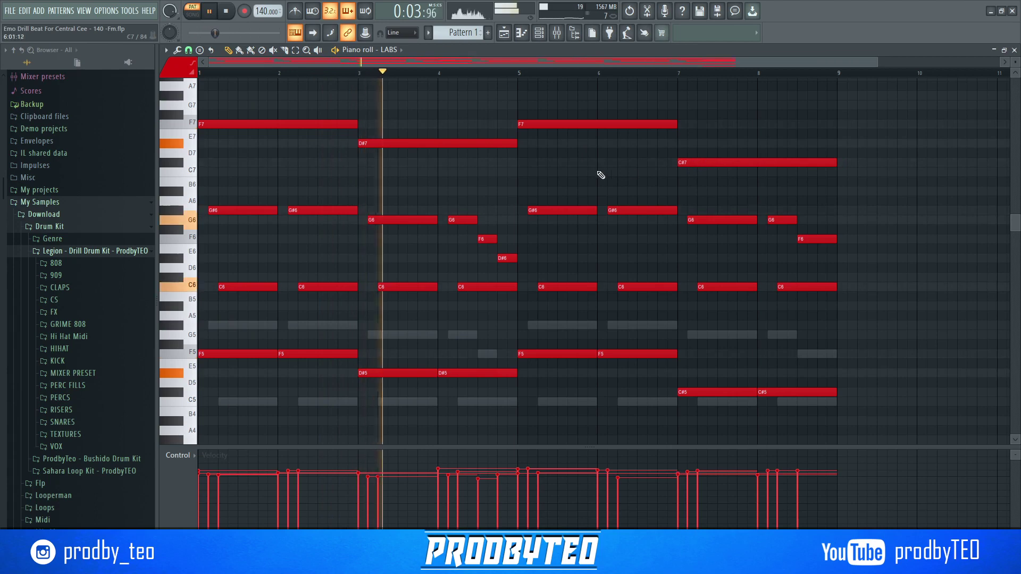
{"action": "scroll", "coordinate": [841, 371], "scroll_direction": "down", "scroll_amount": 2}
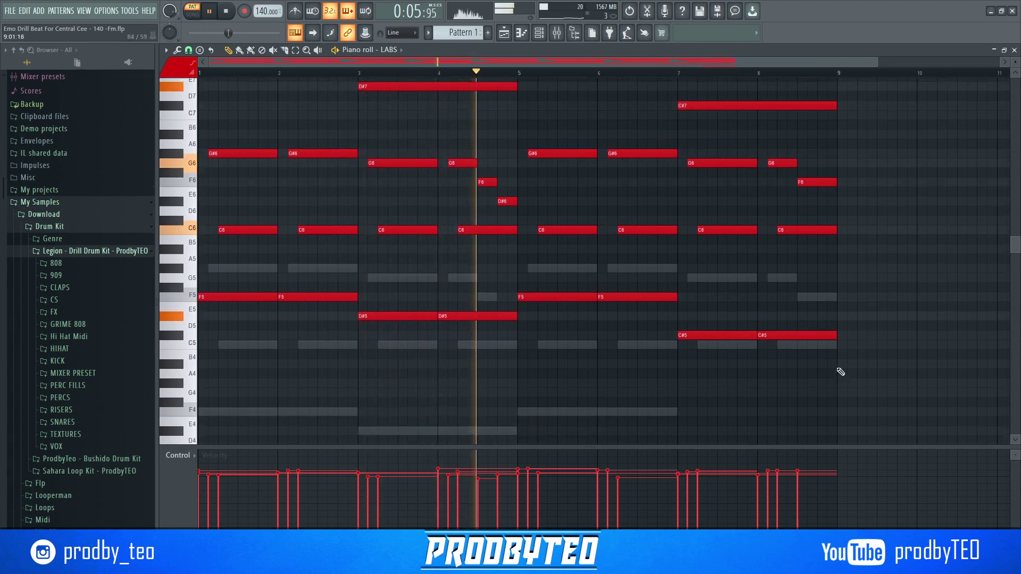
{"action": "scroll", "coordinate": [835, 375], "scroll_direction": "down", "scroll_amount": 3}
{"action": "scroll", "coordinate": [720, 344], "scroll_direction": "up", "scroll_amount": 5}
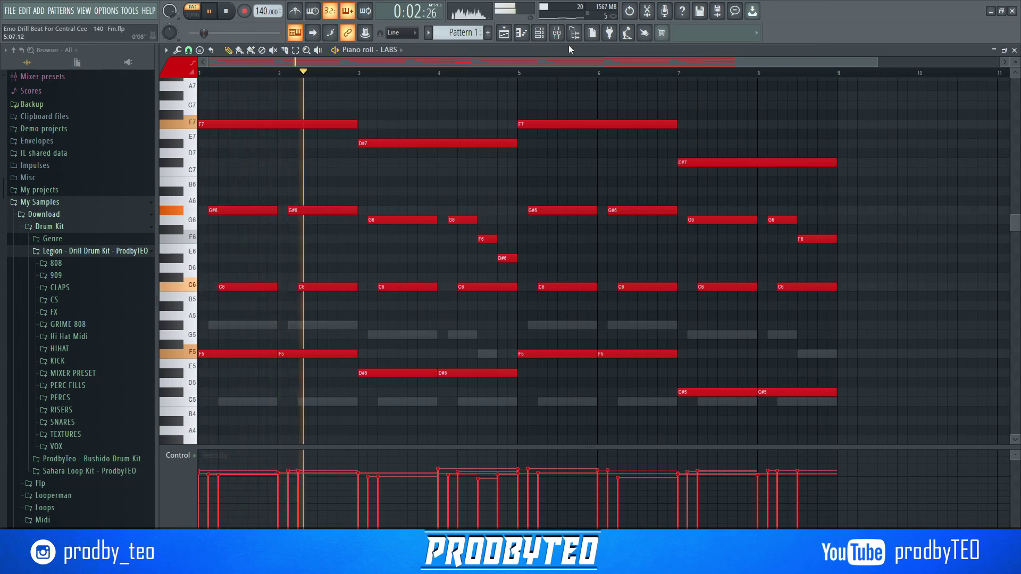
Review the Fruity parametric EQ 2 curve on the LABS mixer track.
{"action": "left_click", "coordinate": [557, 32]}
{"action": "left_click", "coordinate": [786, 226]}
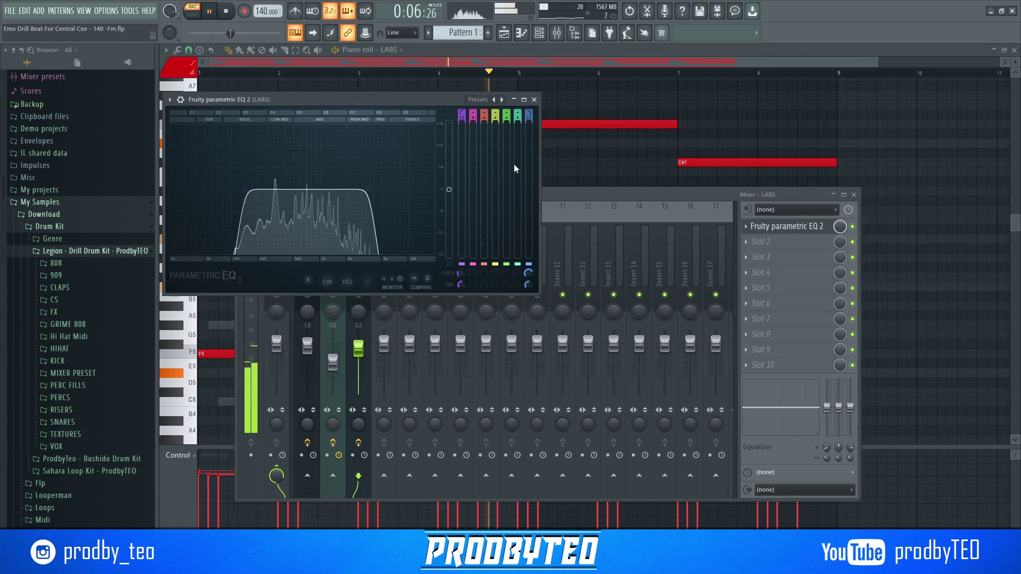
{"action": "left_click", "coordinate": [535, 100]}
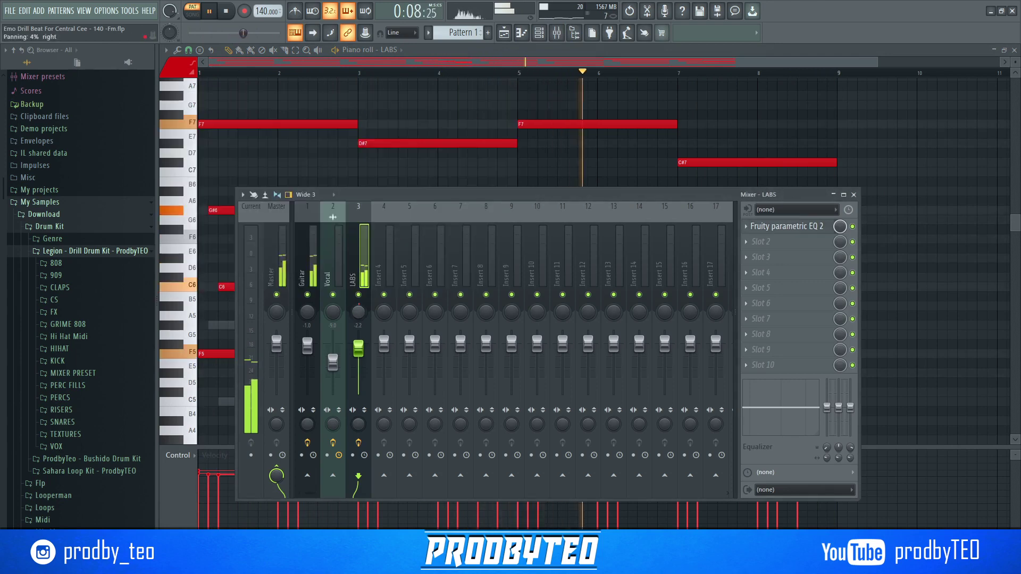
Pan the LABS mixer track slightly right and the Vocal track 19% left, and return to the playlist.
{"action": "left_click", "coordinate": [332, 317]}
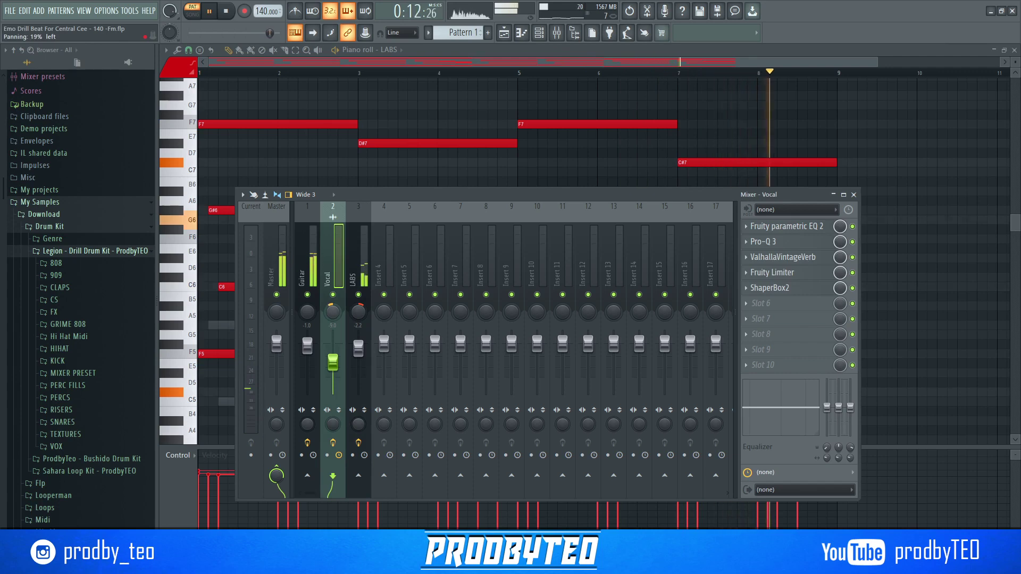
{"action": "left_click", "coordinate": [854, 195]}
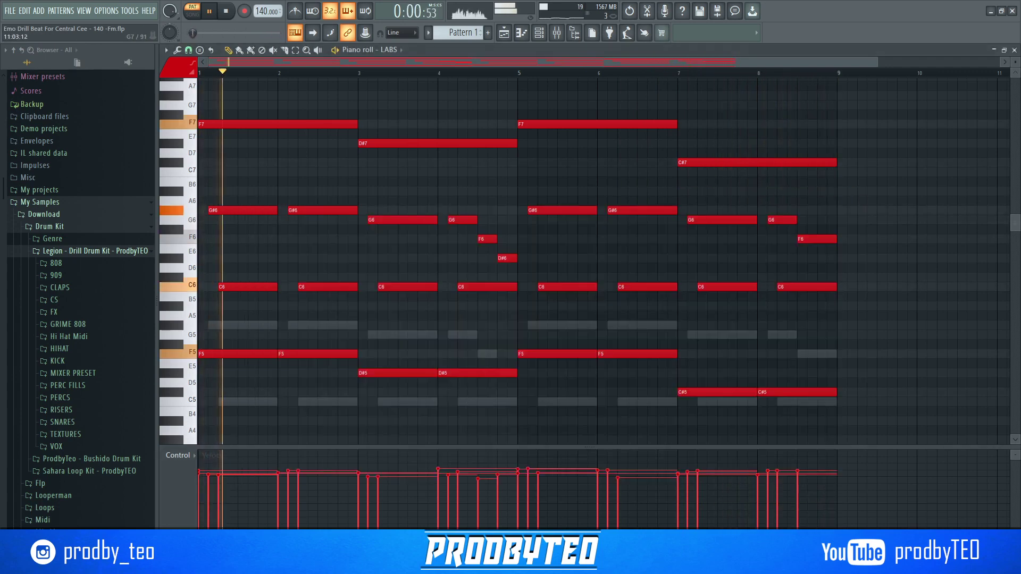
{"action": "left_click", "coordinate": [1014, 50]}
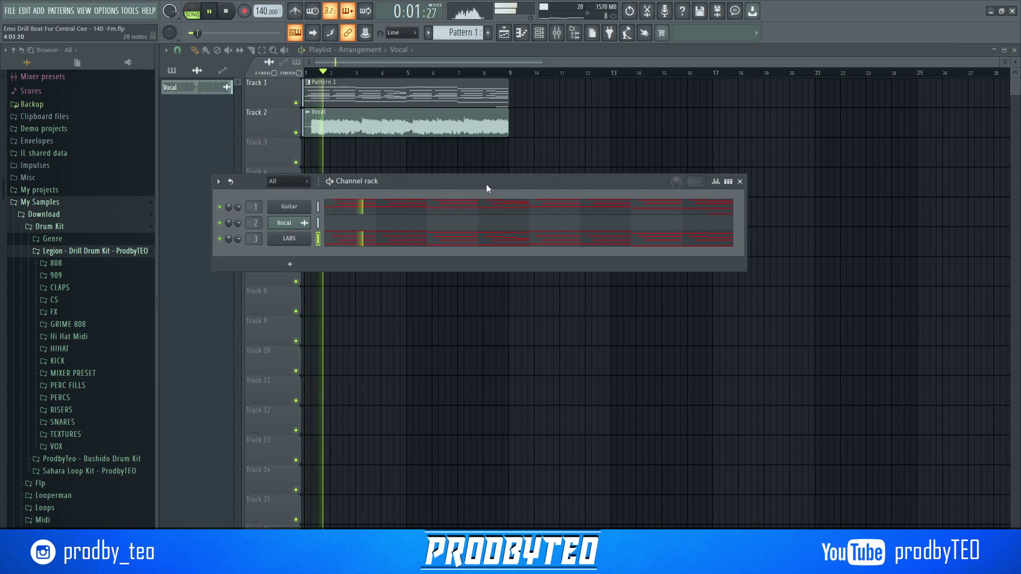
Add the HIHAT (3) sample from the Legion drill kit's HIHAT folder to the channel rack as a new channel.
{"action": "left_click_drag", "start_coordinate": [486, 184], "coordinate": [532, 191]}
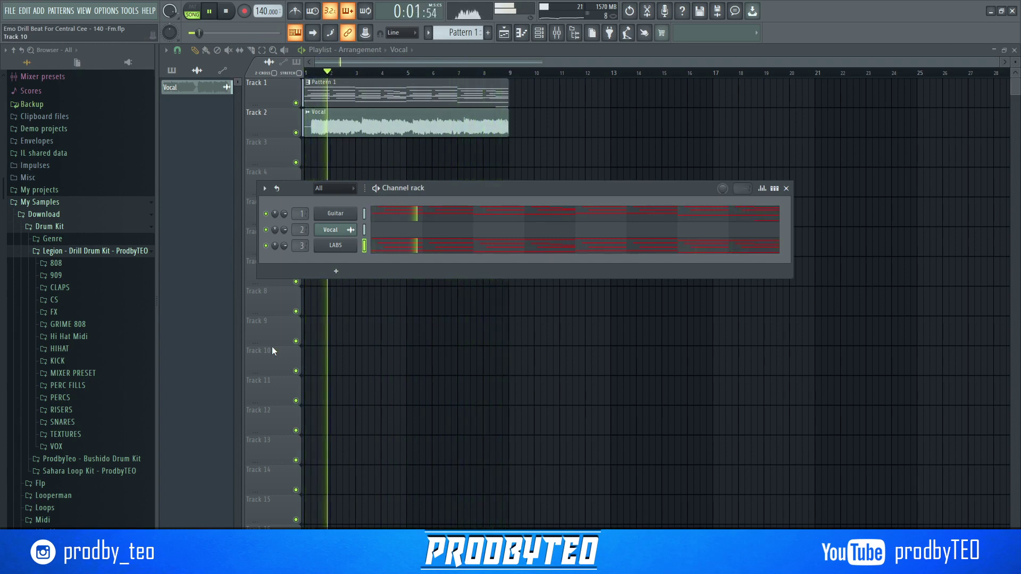
{"action": "left_click", "coordinate": [82, 349]}
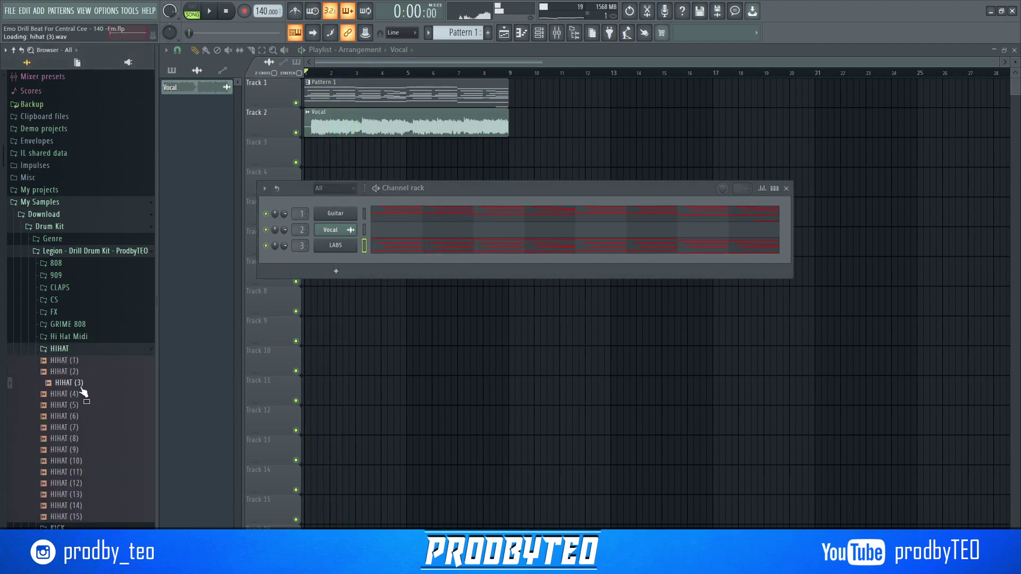
{"action": "left_click_drag", "start_coordinate": [342, 262], "coordinate": [343, 263]}
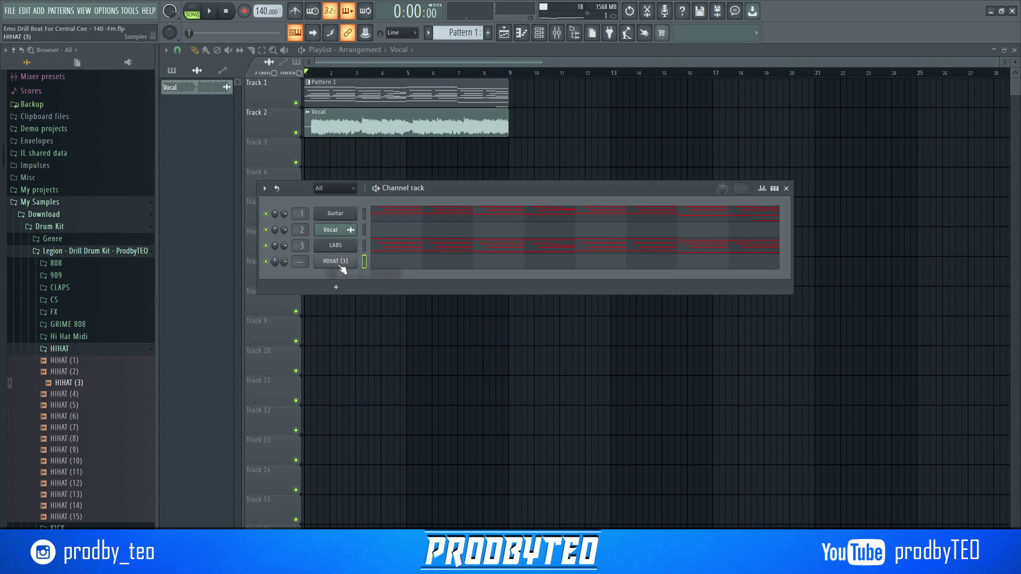
Load BASIC HIHAT MIDI 1 (3) from the Basic hi-hat MIDI folder into the HIHAT (3) channel and audition it.
{"action": "left_click", "coordinate": [59, 349]}
{"action": "left_click", "coordinate": [68, 337]}
{"action": "left_click", "coordinate": [78, 362]}
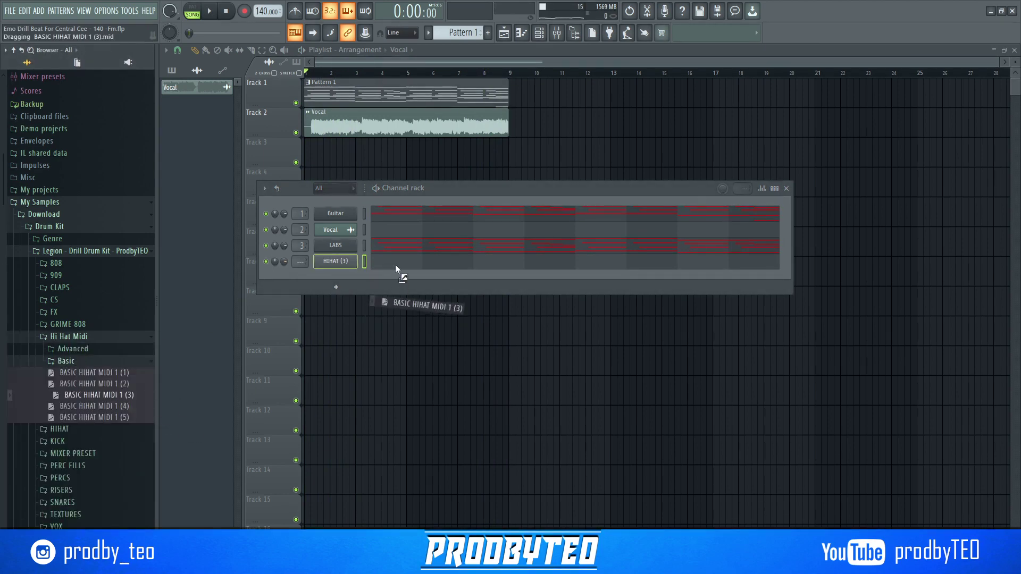
{"action": "left_click_drag", "start_coordinate": [395, 264], "coordinate": [395, 263]}
{"action": "key", "text": "space"}
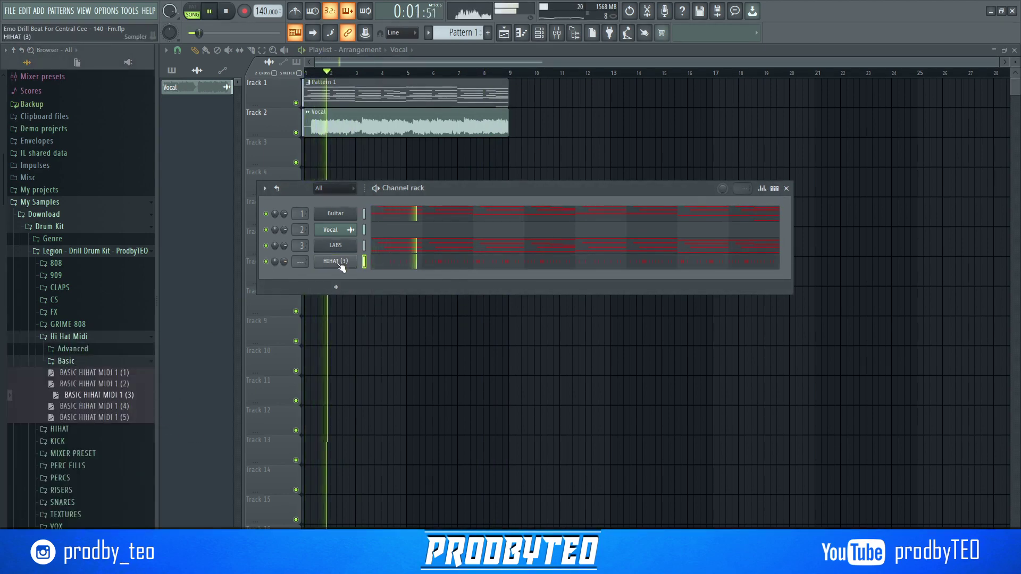
{"action": "left_click", "coordinate": [341, 264]}
{"action": "left_click", "coordinate": [472, 114]}
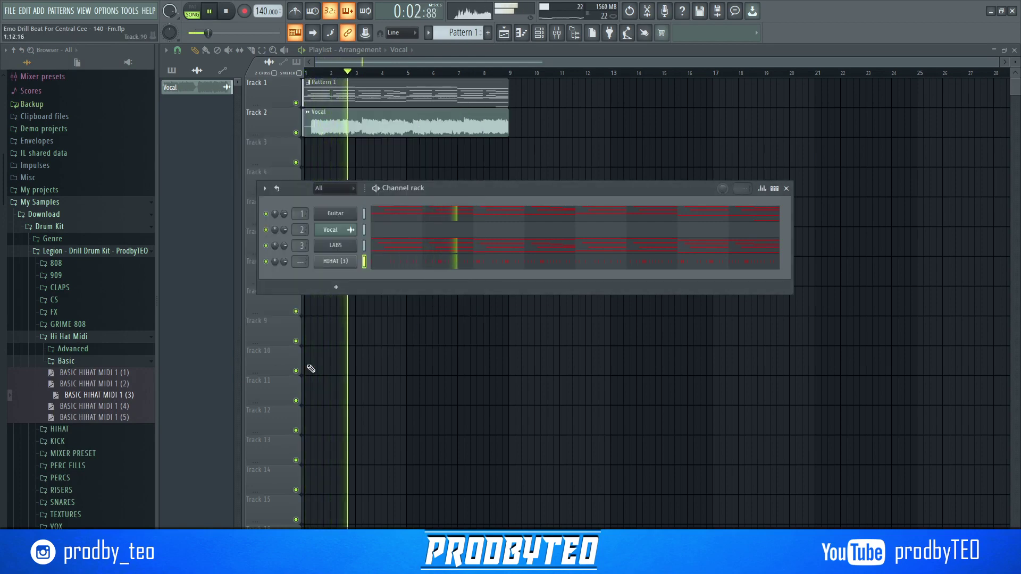
Load BASIC HIHAT MIDI 1 (4) into the HIHAT (3) channel and rename the channel Hi Hat.
{"action": "left_click_drag", "start_coordinate": [122, 407], "coordinate": [401, 261]}
{"action": "right_click", "coordinate": [336, 261]}
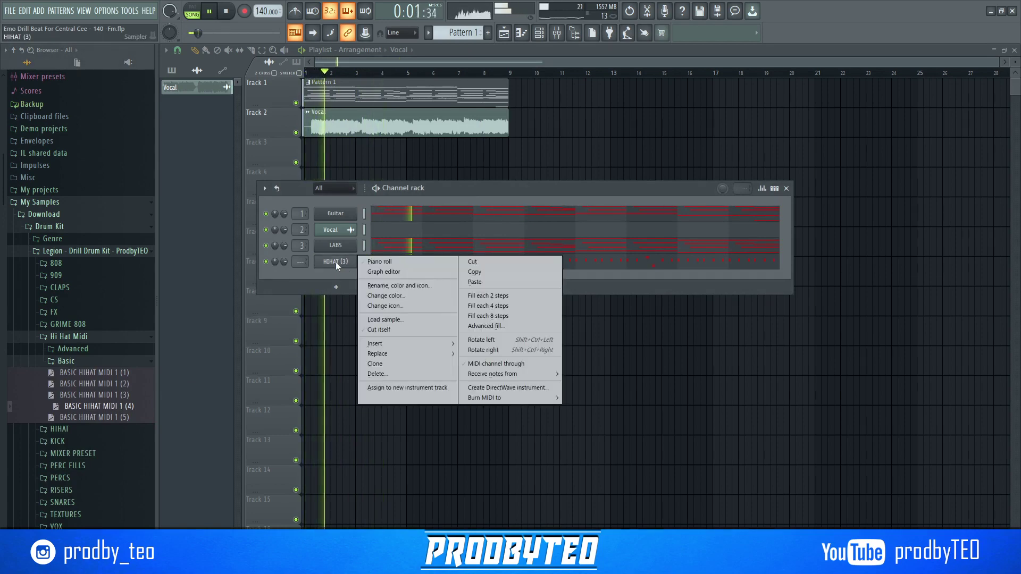
{"action": "left_click", "coordinate": [384, 282]}
{"action": "type", "text": "Hi H"}
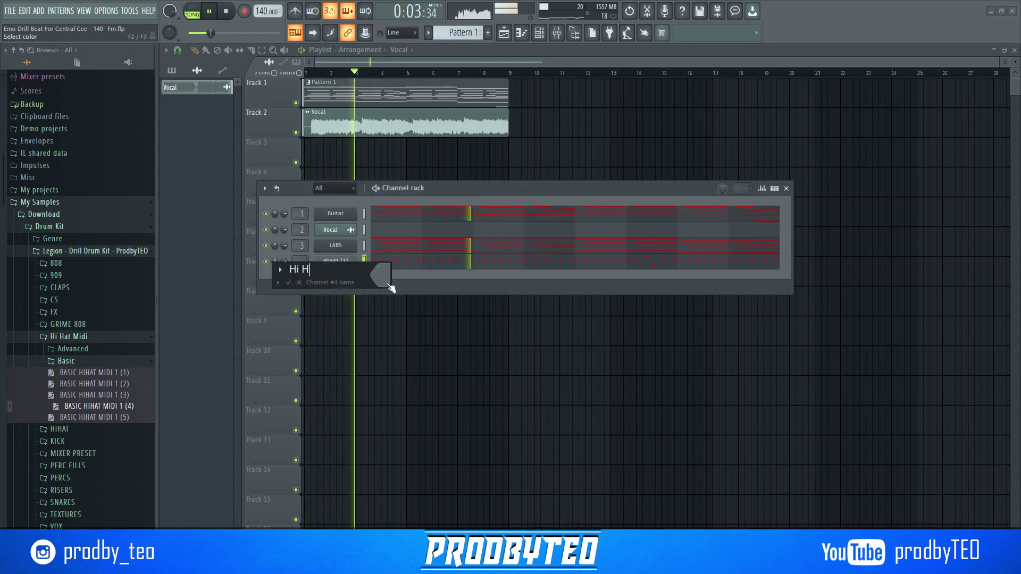
{"action": "type", "text": "at"}
{"action": "key", "text": "Return"}
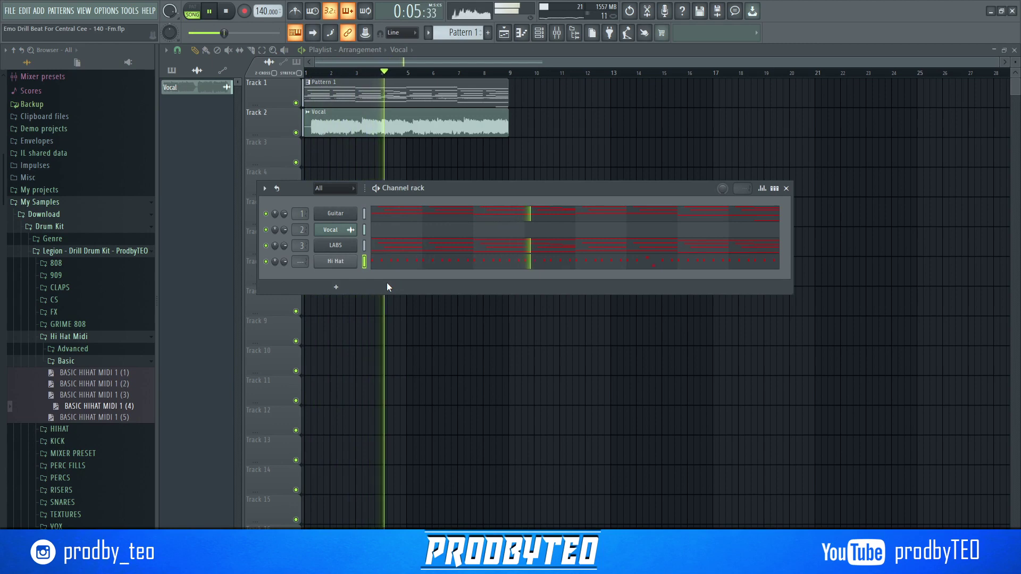
Add the Clap (3) sample from the CLAPS folder as a new channel and rename it Clap.
{"action": "left_click", "coordinate": [70, 338]}
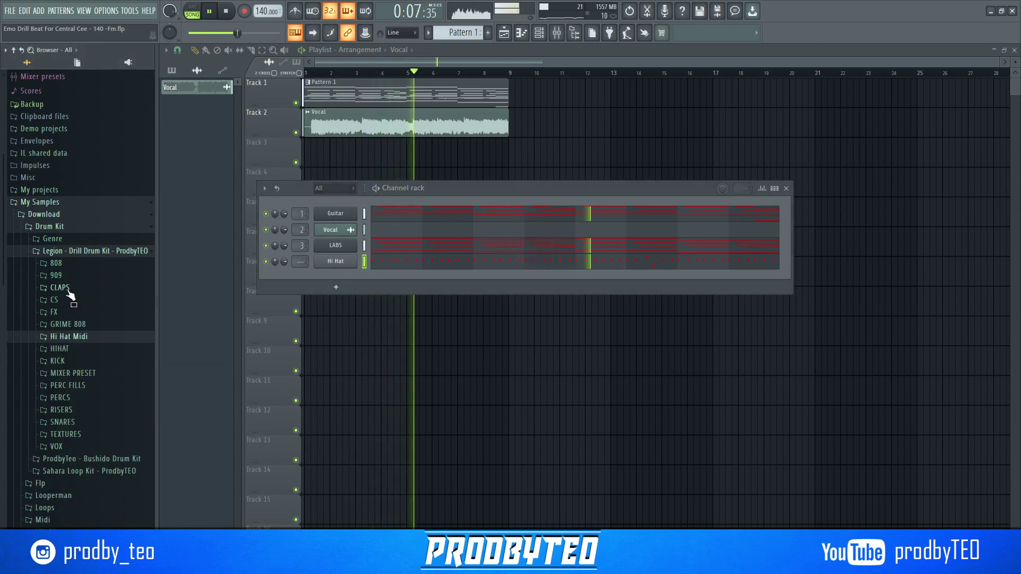
{"action": "left_click", "coordinate": [65, 288]}
{"action": "left_click", "coordinate": [71, 312]}
{"action": "left_click", "coordinate": [74, 323]}
{"action": "left_click_drag", "start_coordinate": [75, 323], "coordinate": [335, 282]}
{"action": "right_click", "coordinate": [335, 279]}
{"action": "left_click", "coordinate": [400, 305]}
{"action": "type", "text": "C"}
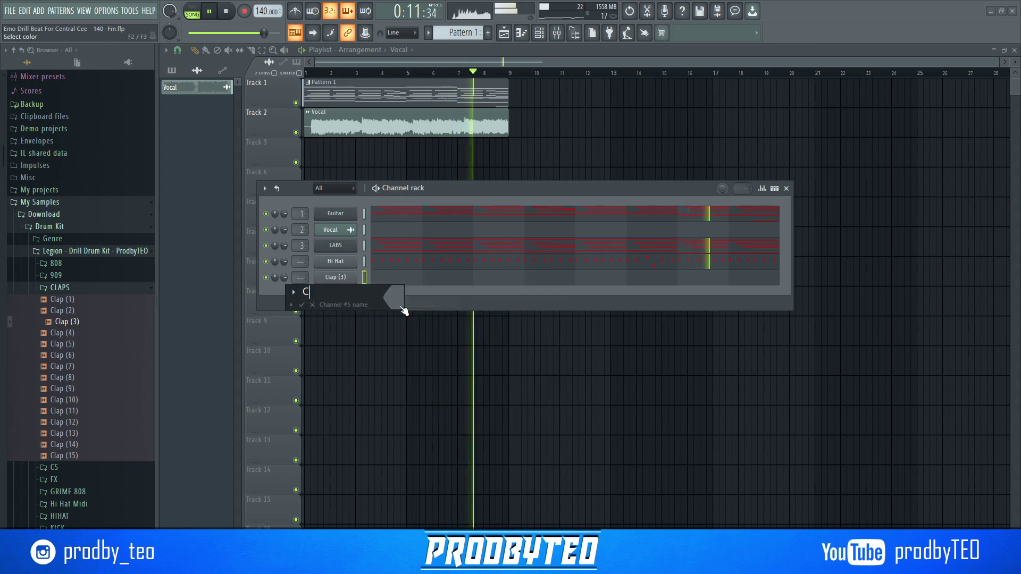
{"action": "type", "text": "lap"}
{"action": "key", "text": "Return"}
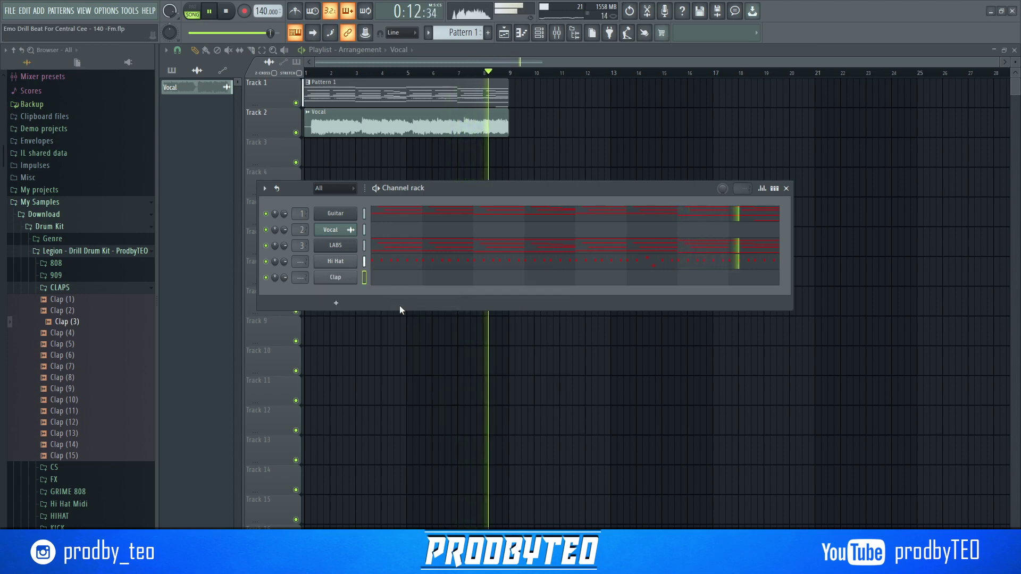
Place short C5 notes for the Clap channel at bar:step 1:09, 2:12, 2:15, 3:09, 4:09 and 4:15.
{"action": "left_click", "coordinate": [383, 276]}
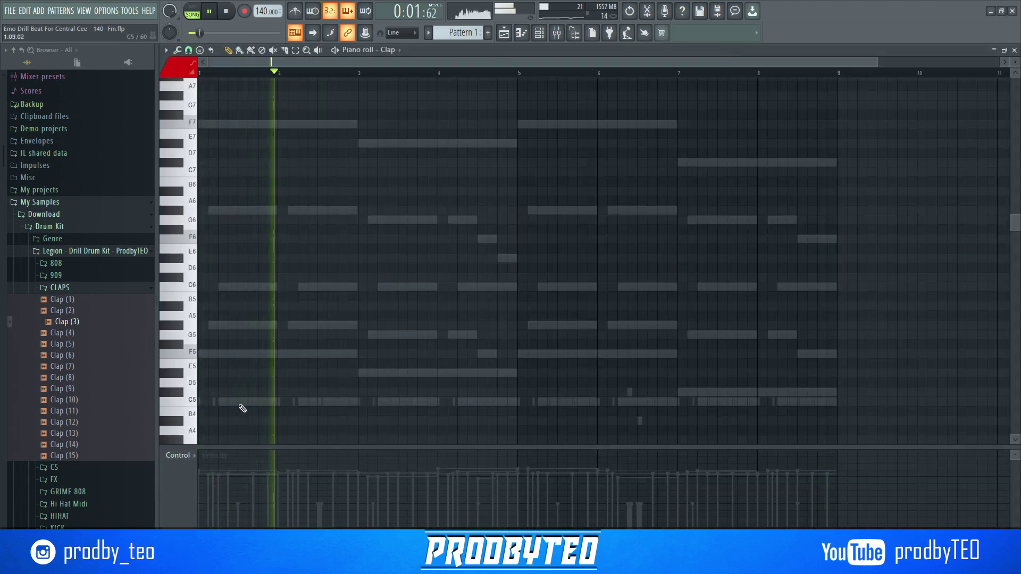
{"action": "key", "text": "space"}
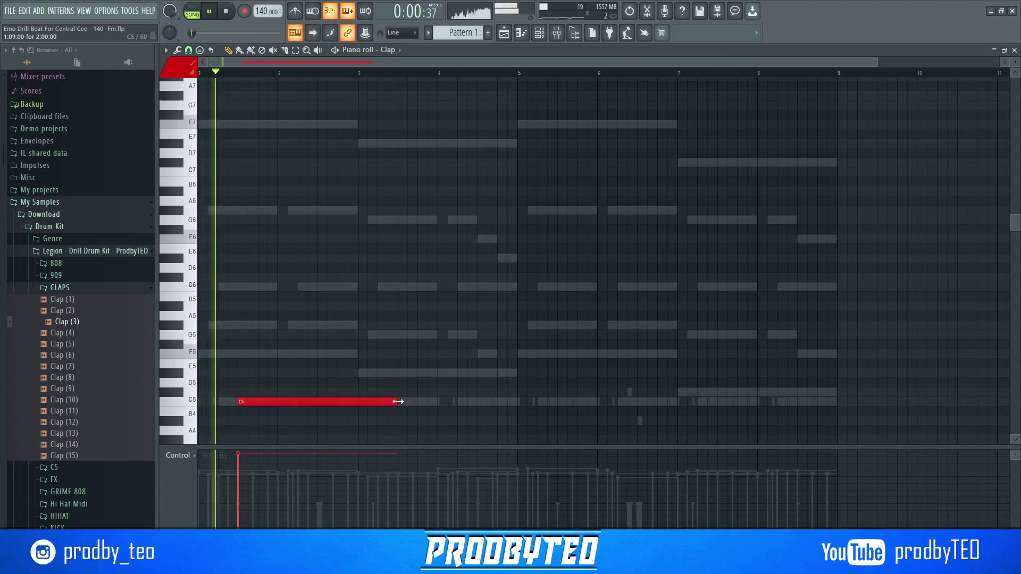
{"action": "left_click_drag", "start_coordinate": [397, 402], "coordinate": [201, 409]}
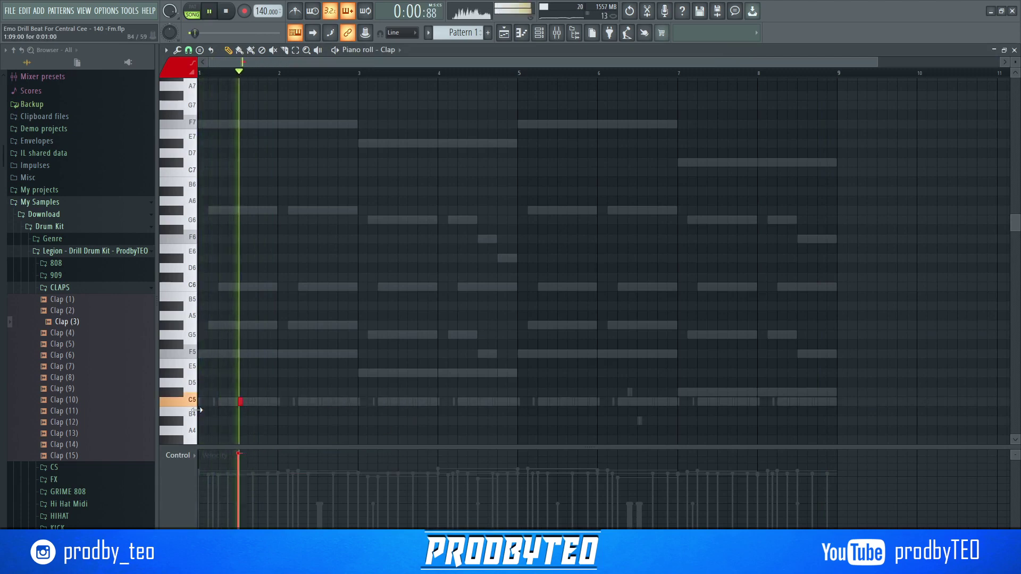
{"action": "left_click", "coordinate": [335, 403]}
{"action": "left_click", "coordinate": [350, 402]}
{"action": "left_click", "coordinate": [401, 404]}
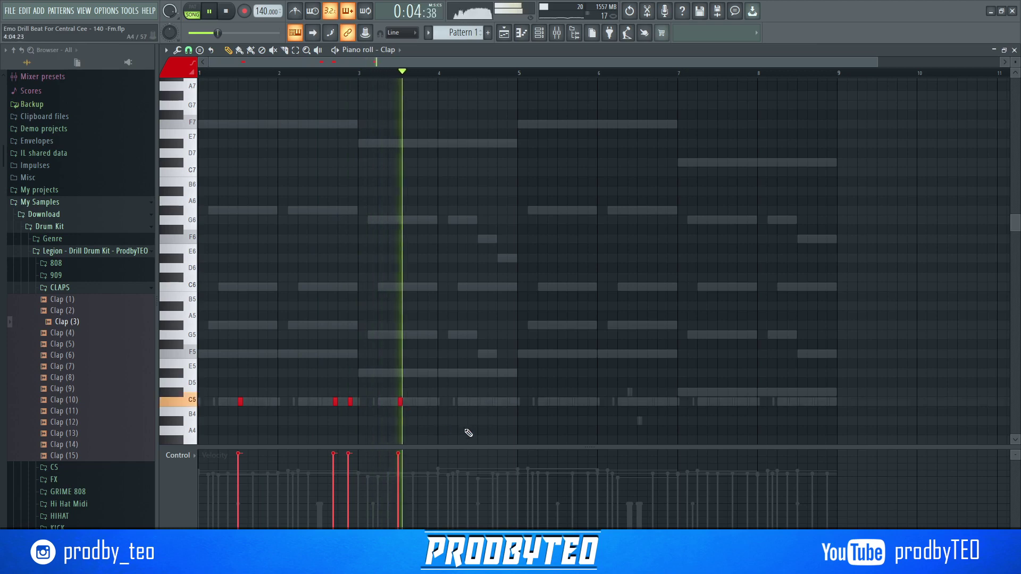
{"action": "left_click", "coordinate": [479, 403]}
{"action": "left_click", "coordinate": [509, 403]}
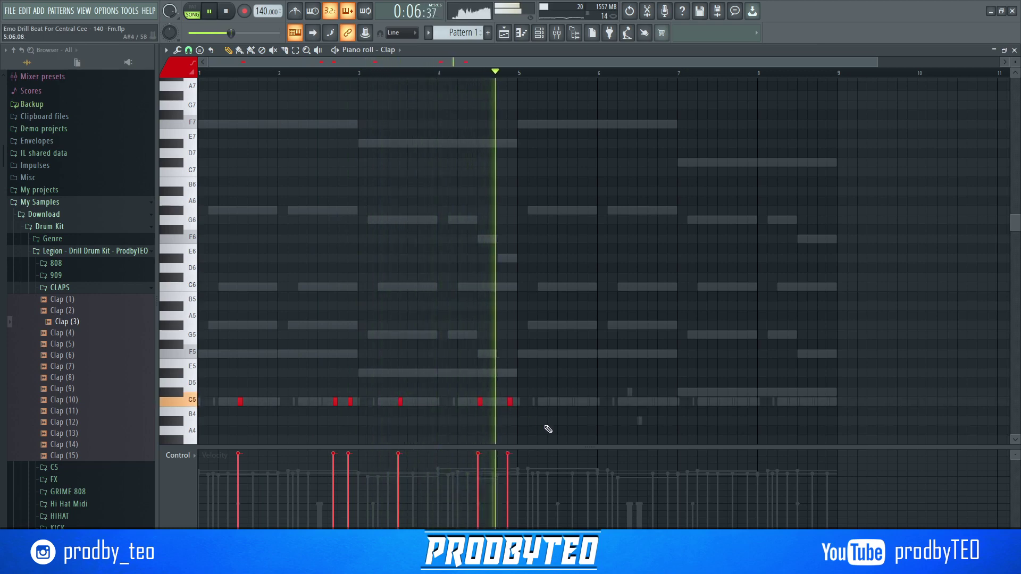
Place short C5 Clap notes at bar:step 5:09, 6:13, 7:09, 8:11 and 8:15, and move the Clap channel above Hi Hat.
{"action": "left_click", "coordinate": [554, 403]}
{"action": "left_click_drag", "start_coordinate": [554, 403], "coordinate": [560, 403]}
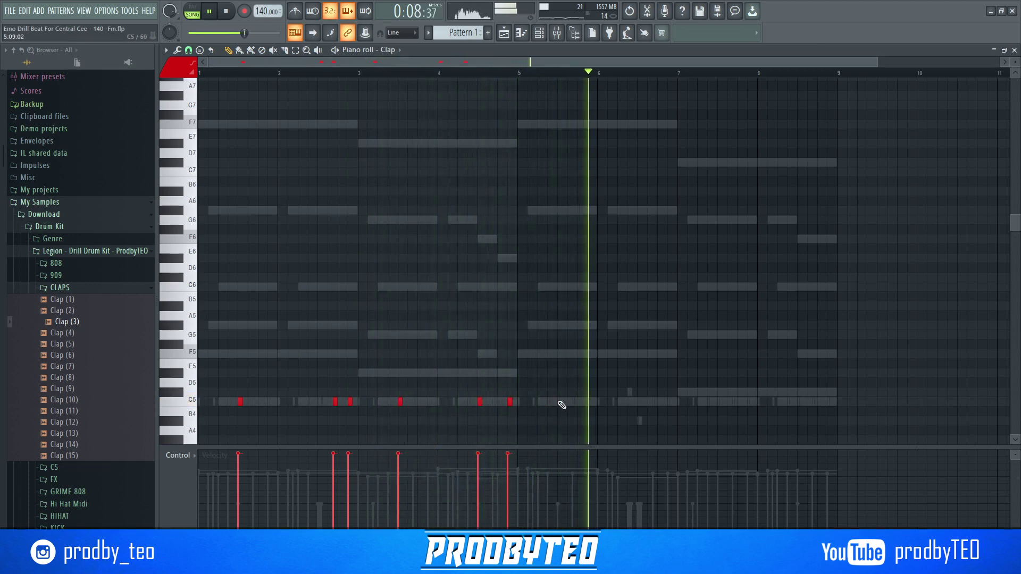
{"action": "left_click", "coordinate": [660, 402]}
{"action": "left_click", "coordinate": [720, 403]}
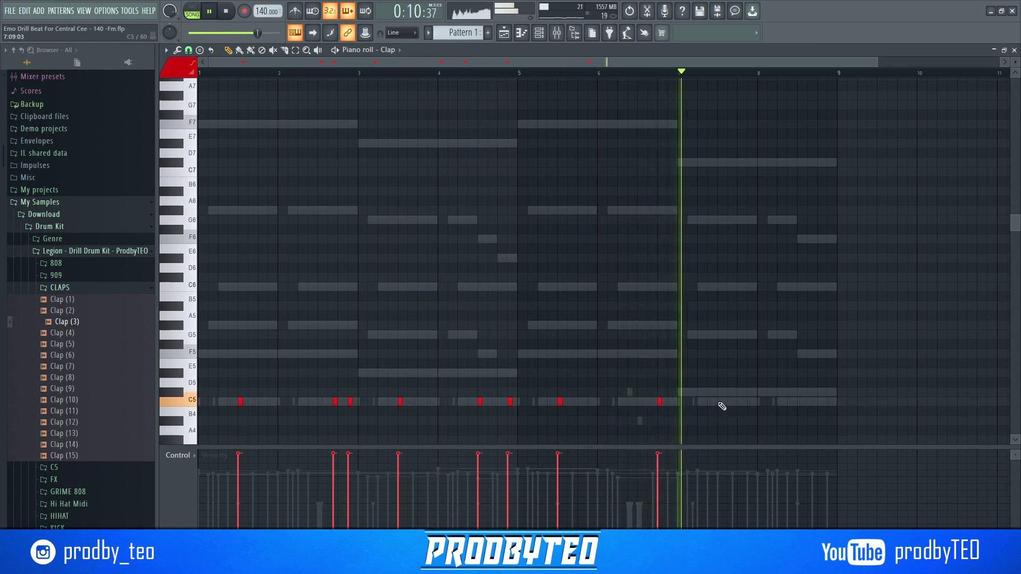
{"action": "left_click", "coordinate": [809, 403]}
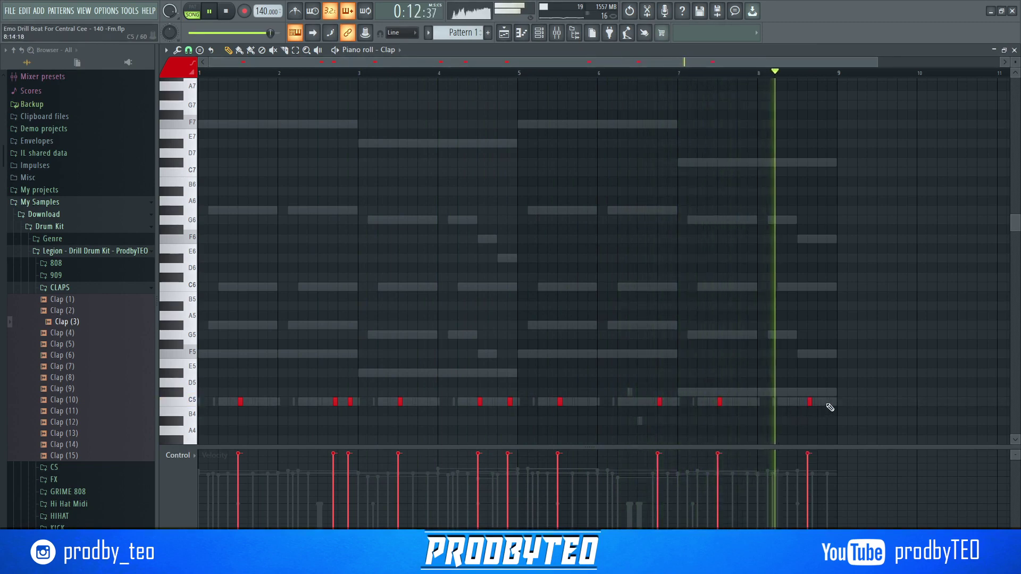
{"action": "left_click", "coordinate": [829, 402]}
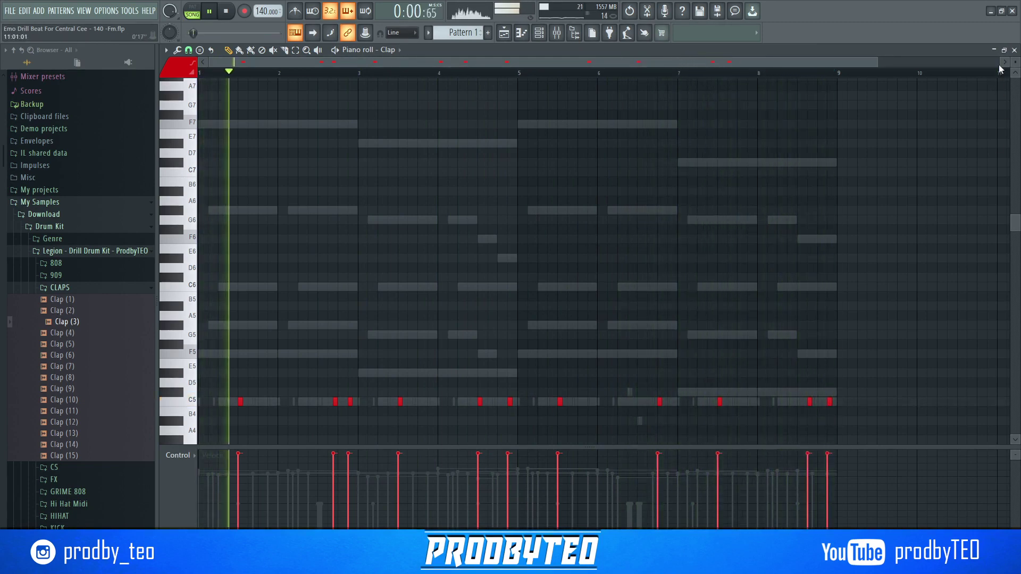
{"action": "left_click", "coordinate": [1015, 49]}
{"action": "left_click_drag", "start_coordinate": [348, 282], "coordinate": [349, 271]}
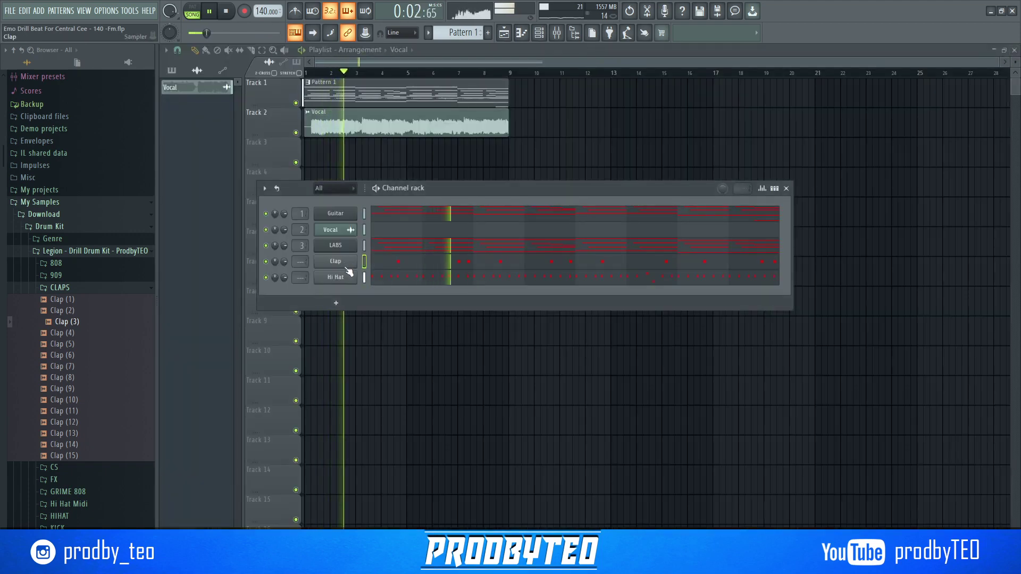
Add the PERC (3) sample from the Legion drill kit's PERCS folder to the channel rack as a new channel.
{"action": "left_click", "coordinate": [73, 292]}
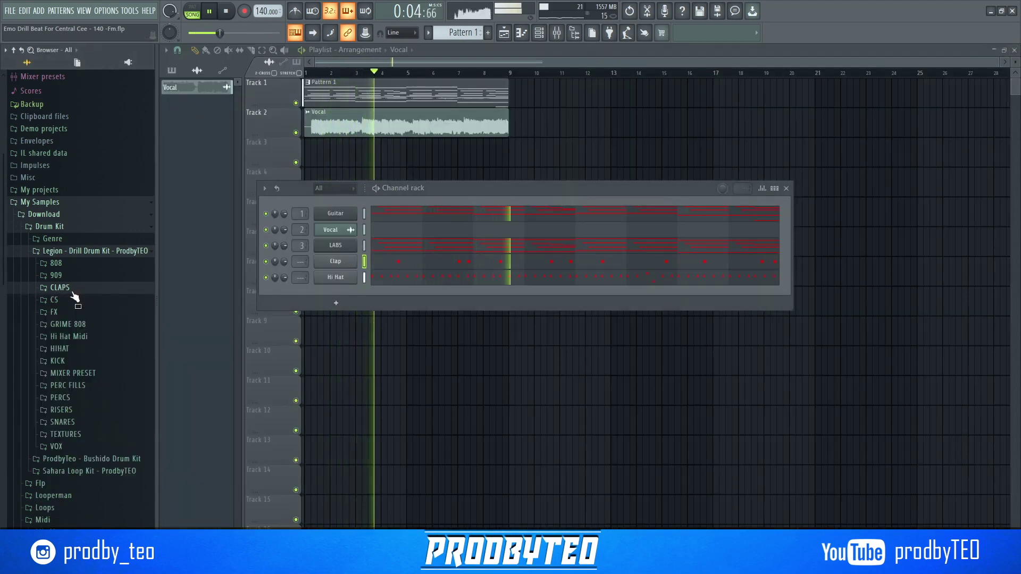
{"action": "left_click", "coordinate": [82, 315]}
{"action": "left_click", "coordinate": [81, 314]}
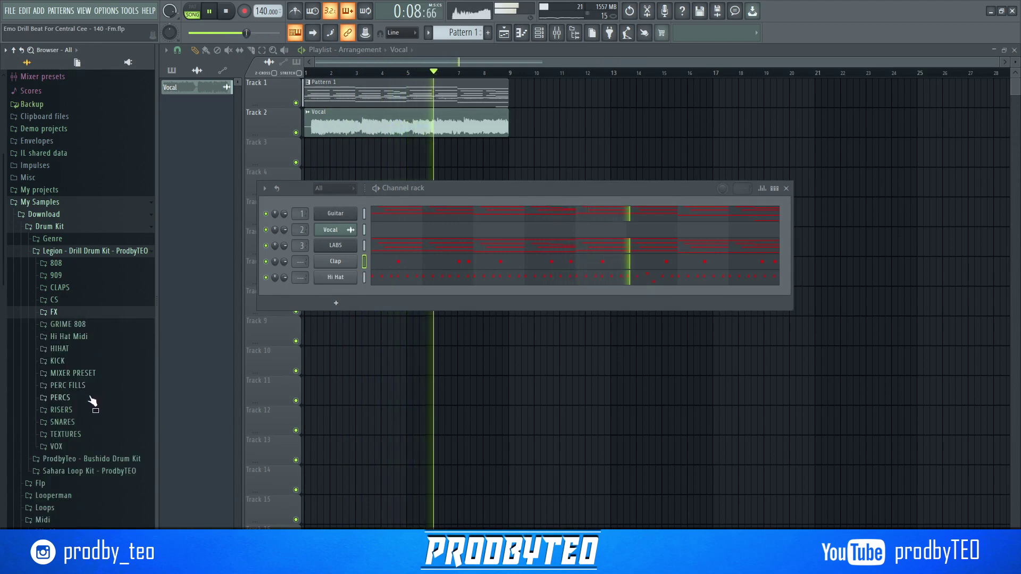
{"action": "left_click", "coordinate": [60, 398]}
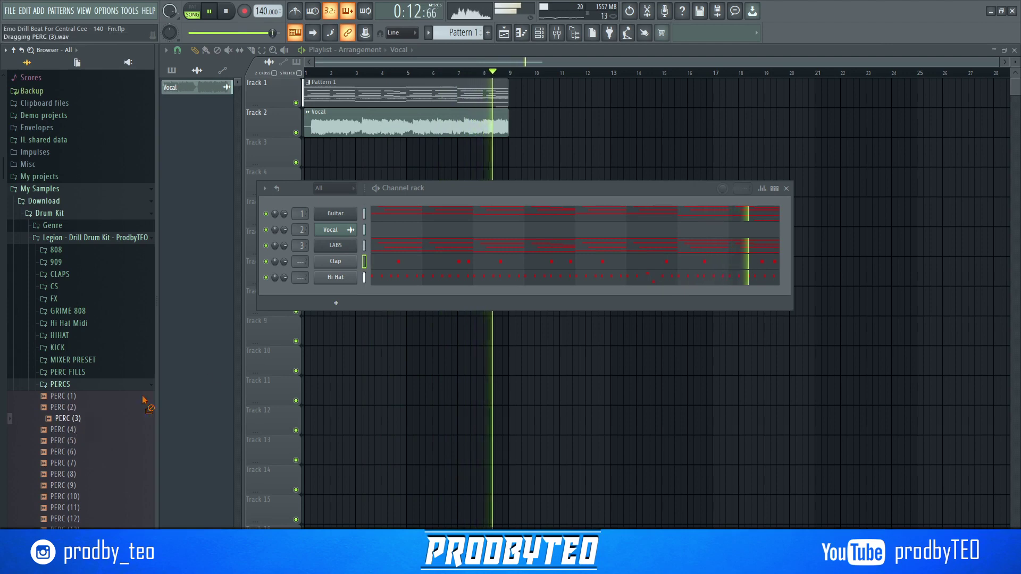
{"action": "left_click_drag", "start_coordinate": [143, 400], "coordinate": [342, 296]}
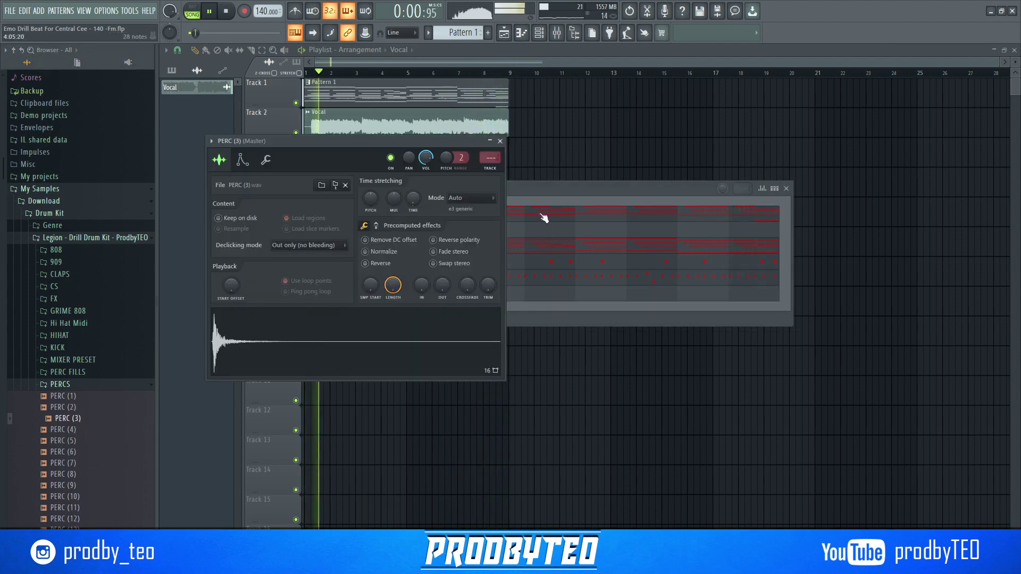
{"action": "left_click", "coordinate": [517, 228]}
Place a short C5 note at step 5 of bar 1 in the PERC (3) piano roll.
{"action": "left_click", "coordinate": [375, 293]}
{"action": "scroll", "coordinate": [374, 292], "scroll_direction": "down", "scroll_amount": 5}
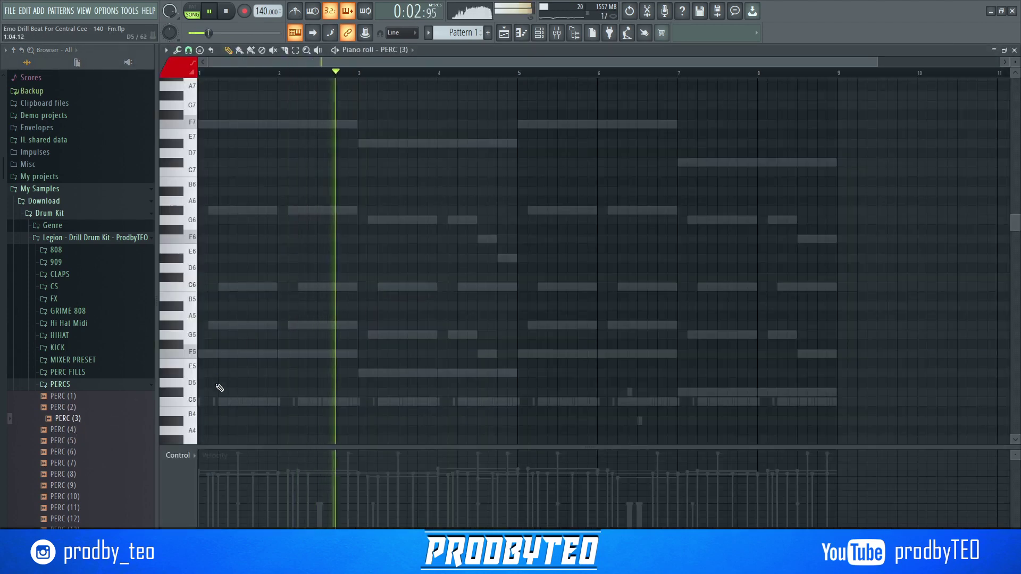
{"action": "key", "text": "space"}
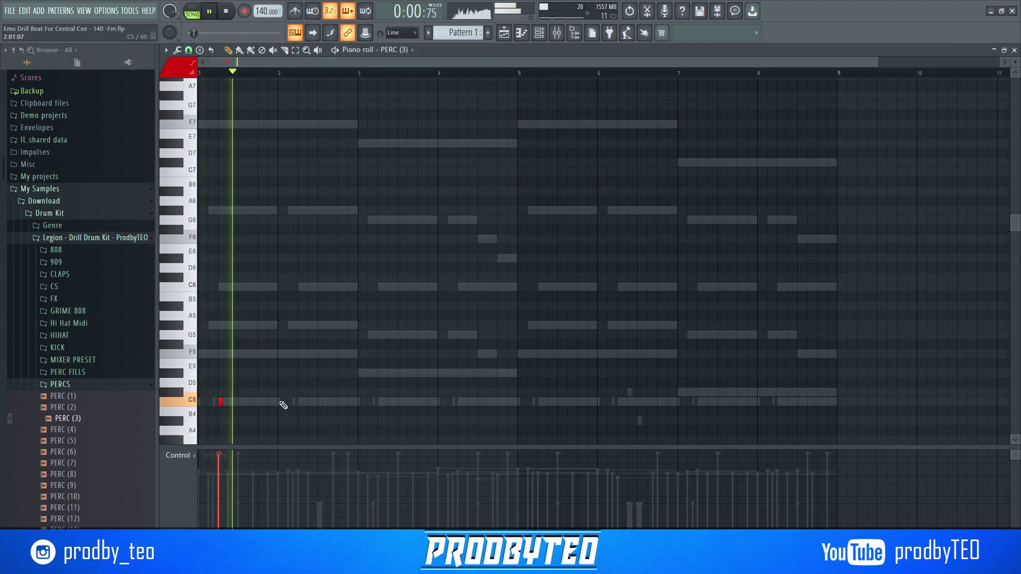
{"action": "right_click", "coordinate": [211, 402]}
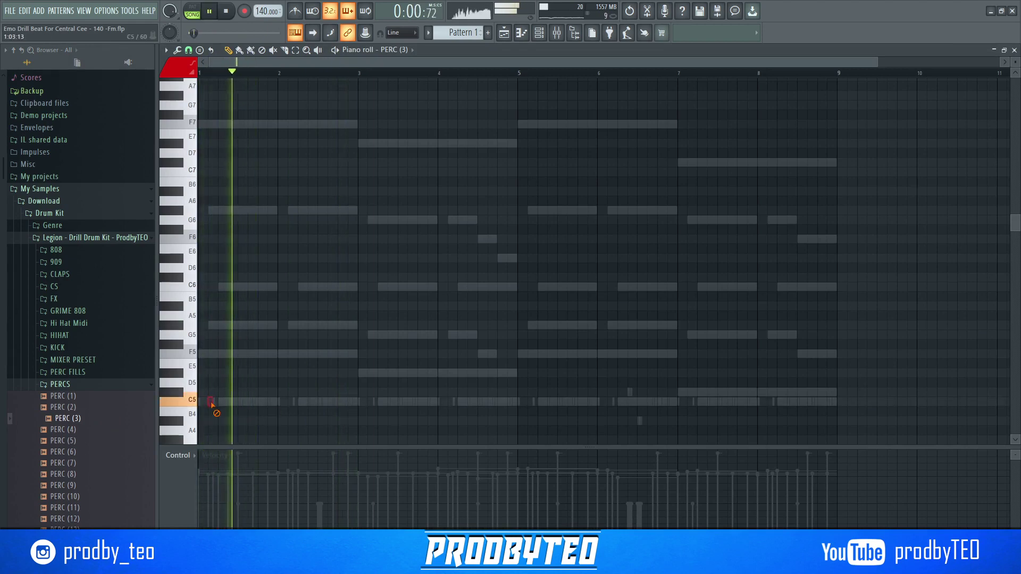
{"action": "key", "text": "space"}
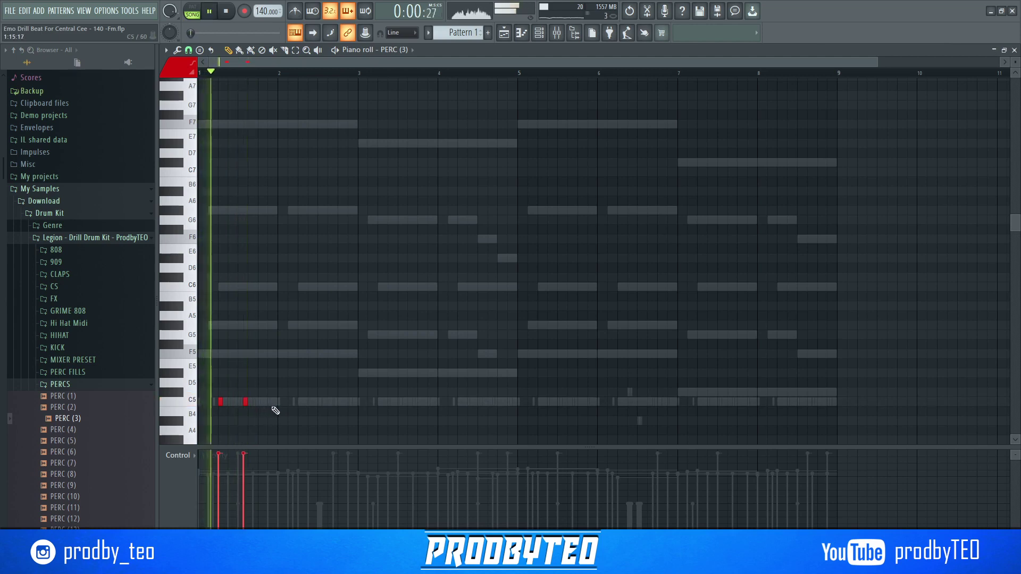
Try further PERC (3) notes at step 13 of bar 1 and step 8 of bar 2, and remove them.
{"action": "right_click", "coordinate": [245, 403]}
{"action": "key", "text": "space"}
{"action": "left_click", "coordinate": [259, 404]}
{"action": "key", "text": "space"}
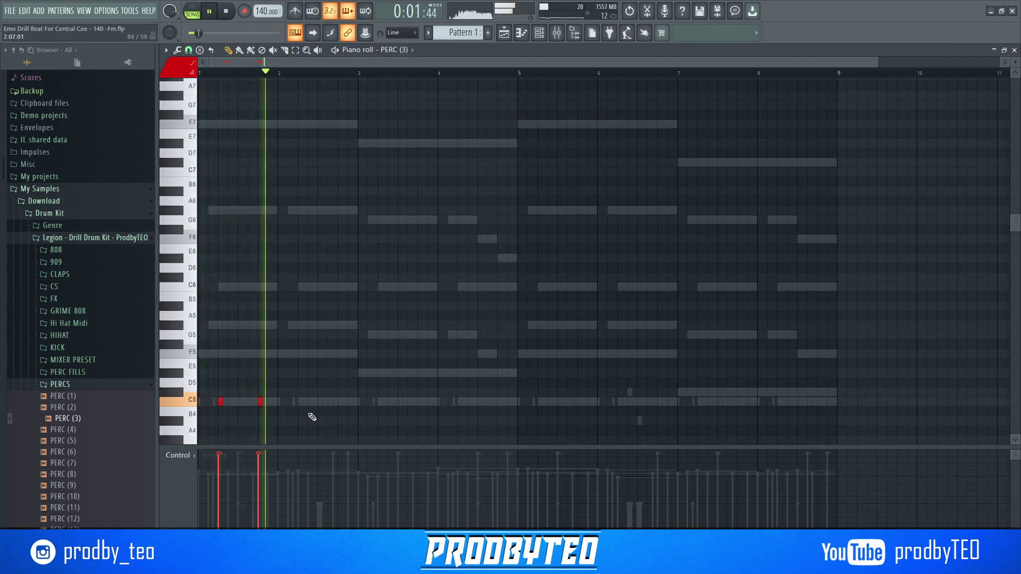
{"action": "left_click", "coordinate": [315, 405]}
{"action": "right_click", "coordinate": [315, 403]}
{"action": "right_click", "coordinate": [260, 403]}
{"action": "key", "text": "space"}
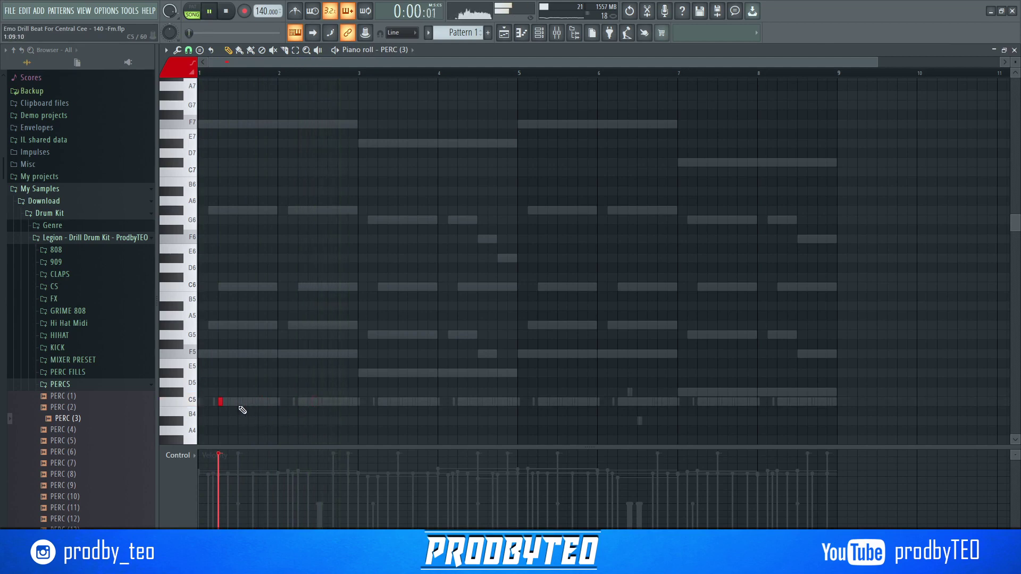
Place short C5 PERC (3) notes at step 13 of bar 1 and at steps 5 and 13 of bar 2.
{"action": "key", "text": "space"}
{"action": "left_click", "coordinate": [260, 406]}
{"action": "left_click", "coordinate": [300, 406]}
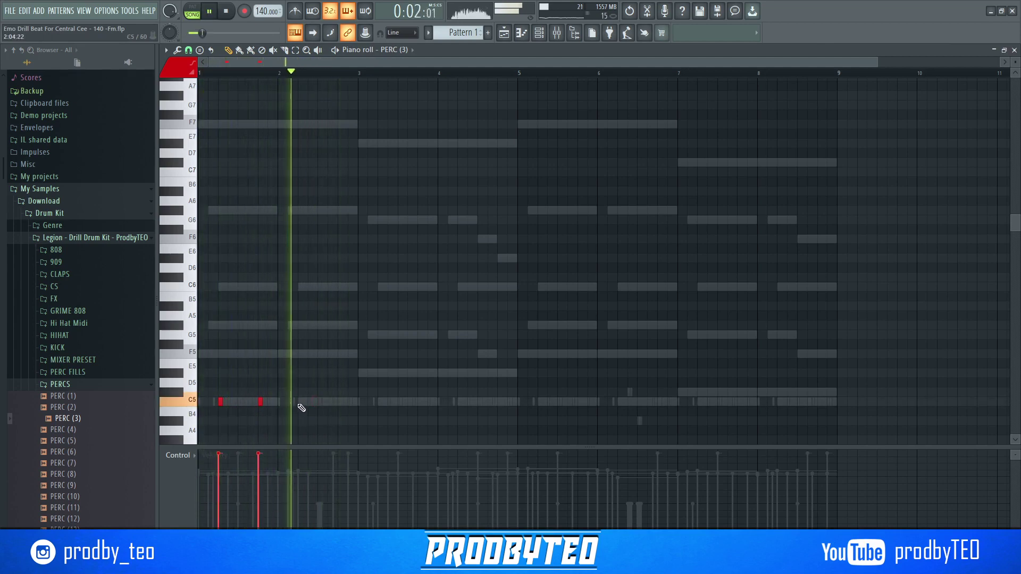
{"action": "key", "text": "space"}
{"action": "left_click", "coordinate": [338, 403]}
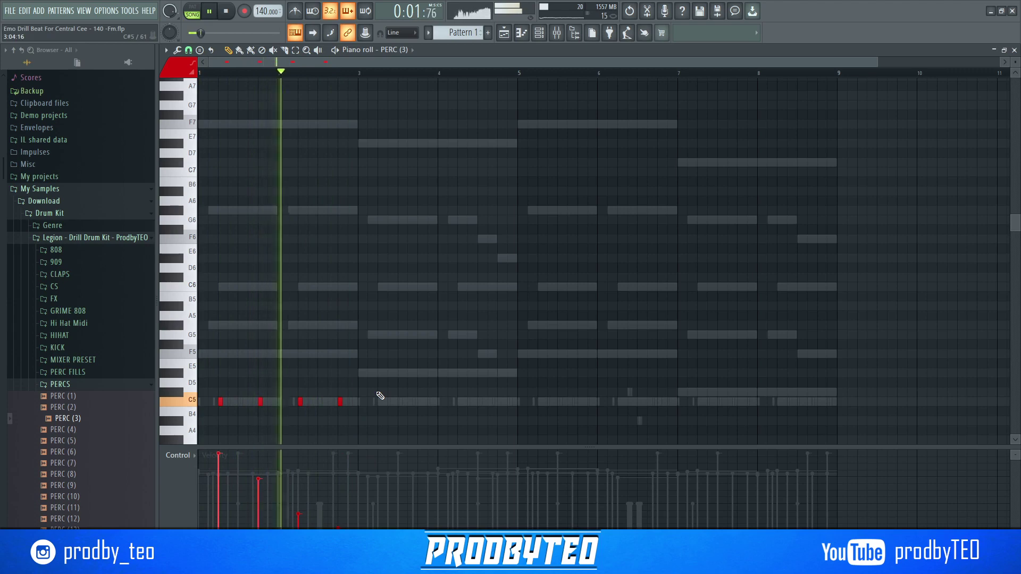
Taper the velocities of the four PERC (3) notes so that each hit is softer than the previous one.
{"action": "key", "text": "space"}
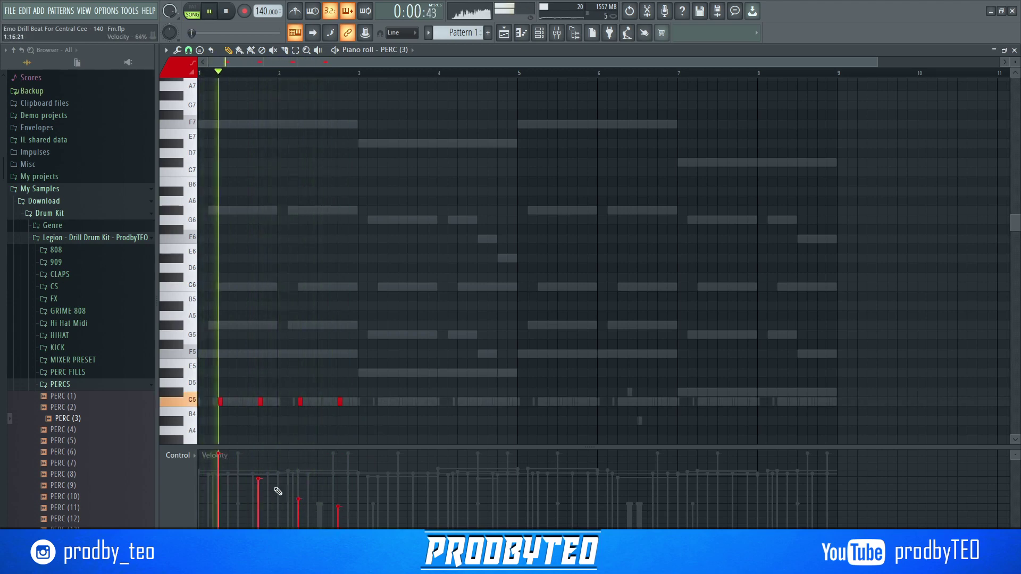
{"action": "mouse_move", "coordinate": [260, 473]}
{"action": "left_mouse_down"}
{"action": "mouse_move", "coordinate": [346, 499]}
{"action": "mouse_move", "coordinate": [340, 516]}
{"action": "mouse_move", "coordinate": [323, 508]}
{"action": "left_mouse_up"}
{"action": "key", "text": "space"}
Pan the four PERC (3) notes alternately right and left, and return the control lane to note velocity.
{"action": "left_click", "coordinate": [177, 456]}
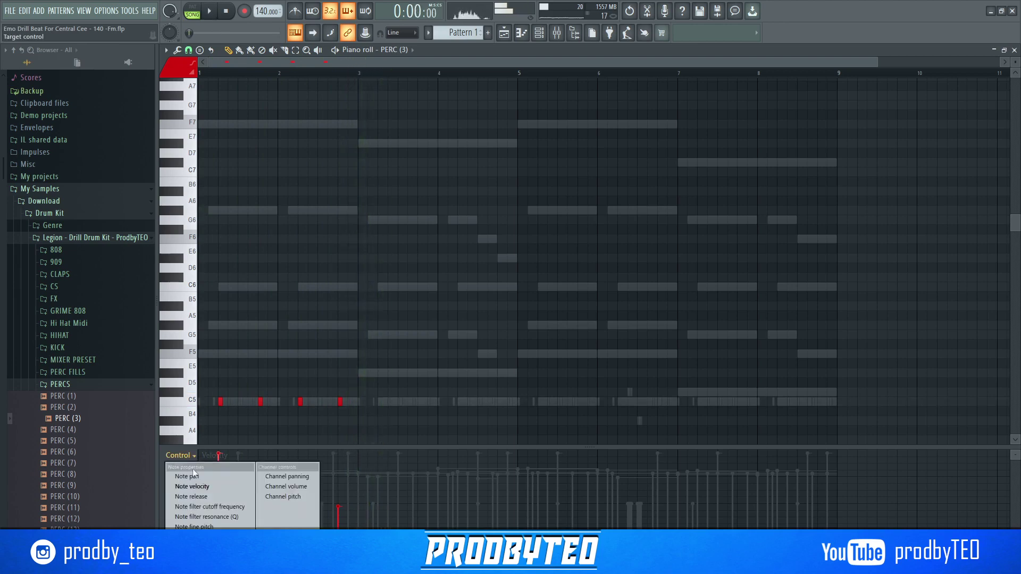
{"action": "left_click", "coordinate": [234, 477]}
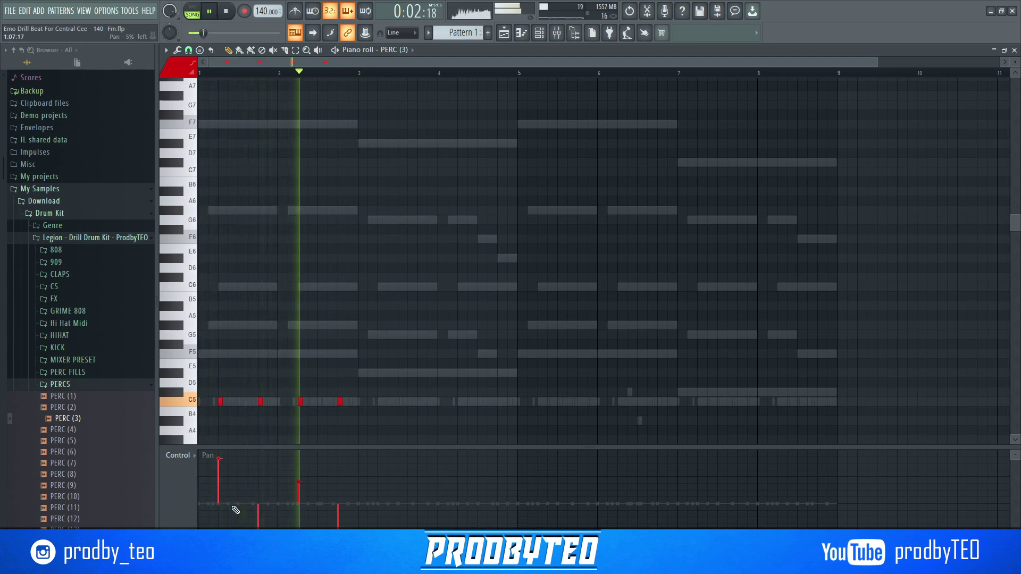
{"action": "left_click", "coordinate": [178, 456]}
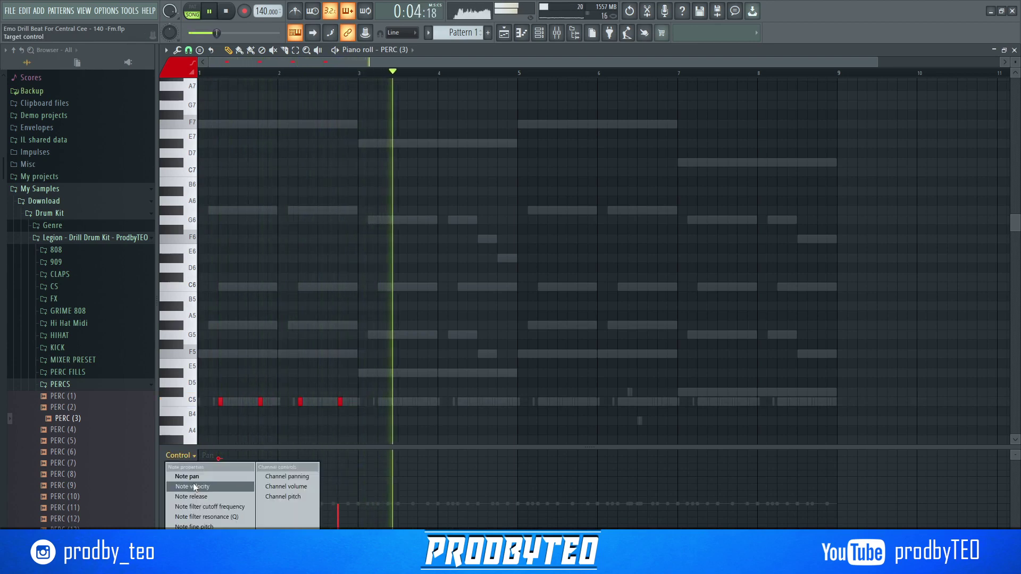
{"action": "left_click", "coordinate": [193, 486]}
Duplicate the four PERC (3) notes and move the copies so they start at step 5 of bar 5.
{"action": "key", "text": "ctrl+b"}
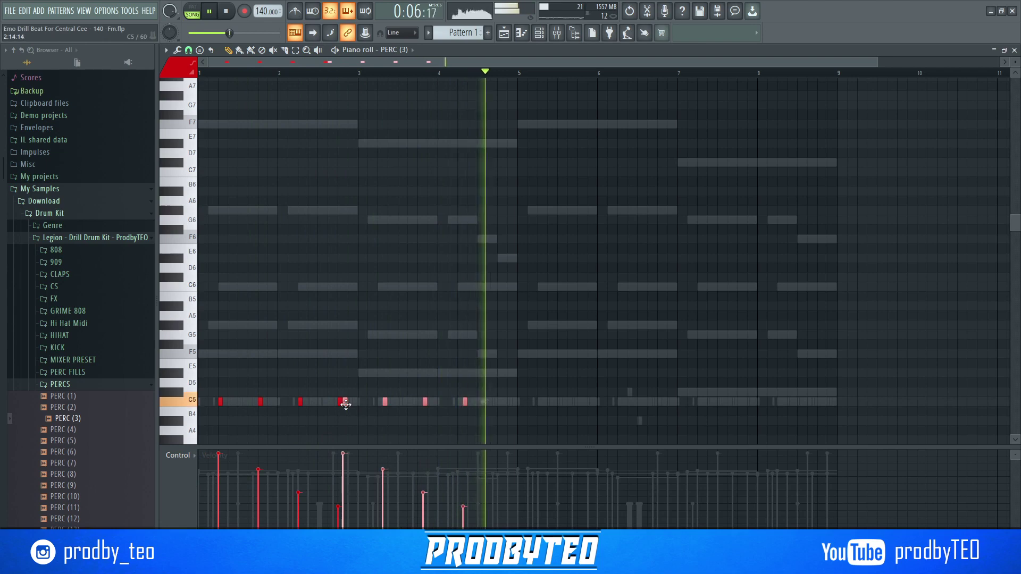
{"action": "left_click_drag", "start_coordinate": [345, 405], "coordinate": [541, 404]}
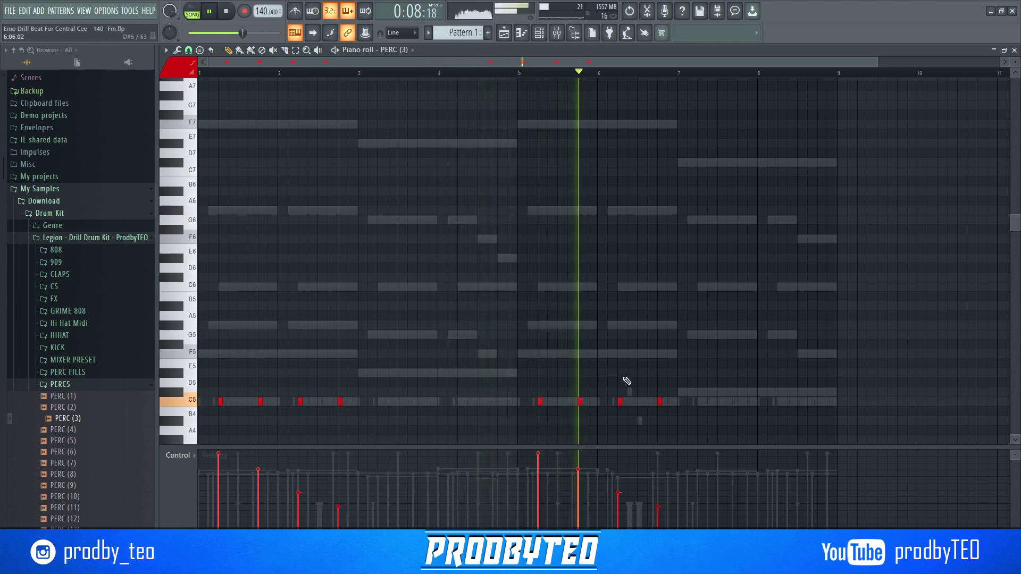
{"action": "left_click", "coordinate": [1014, 50]}
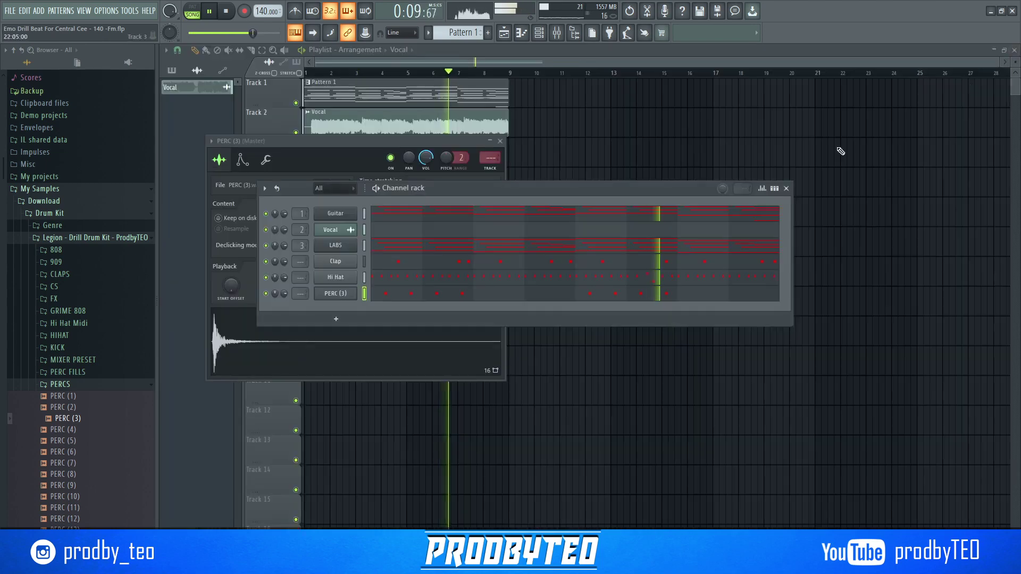
Rename the PERC (3) channel Perc.
{"action": "right_click", "coordinate": [356, 293]}
{"action": "left_click", "coordinate": [397, 318]}
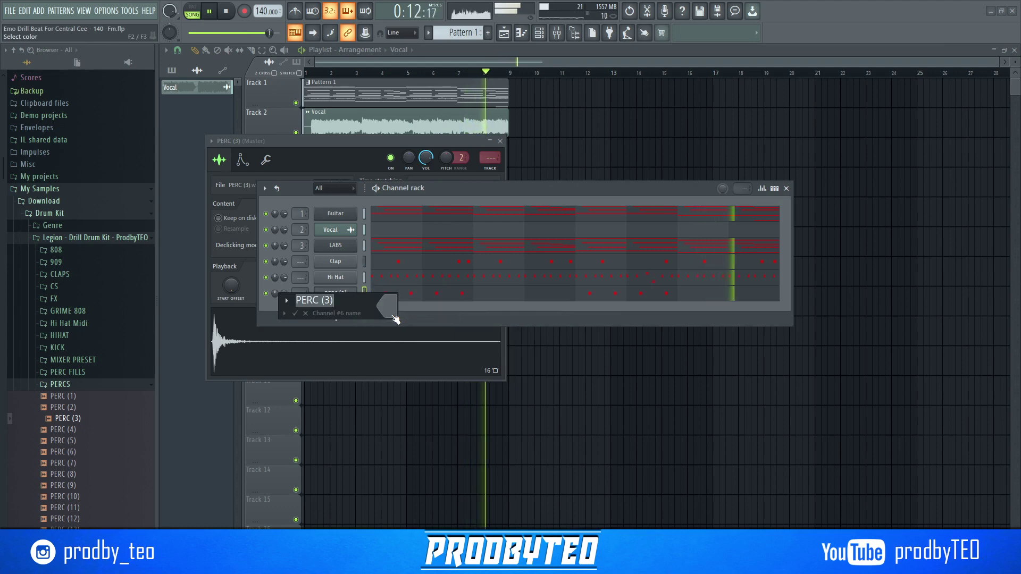
{"action": "key", "text": "Return"}
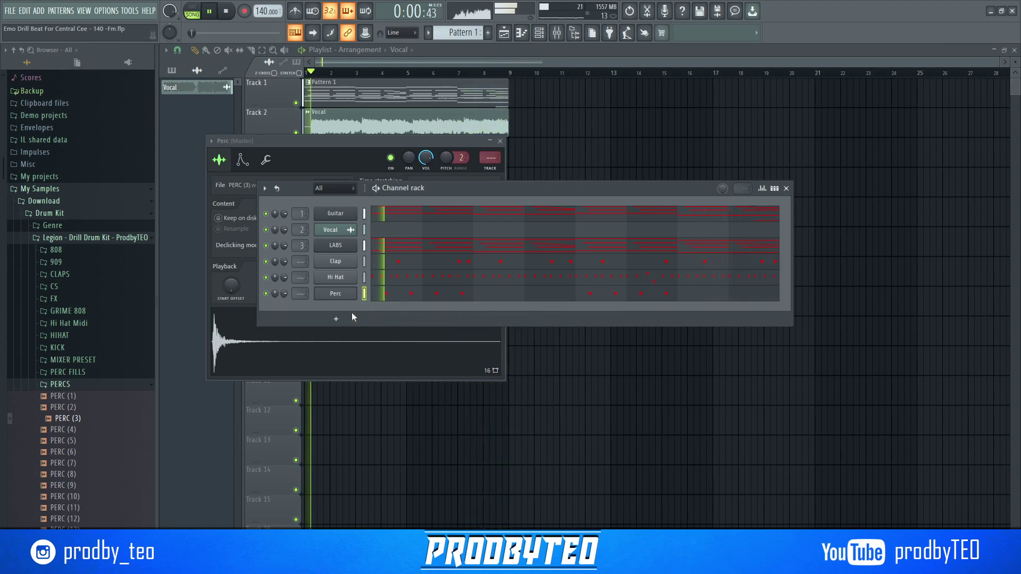
Slightly lower the velocities of the first two Perc notes in bar 1 and of the first copied note in bar 5.
{"action": "key", "text": "space"}
{"action": "key", "text": "F7"}
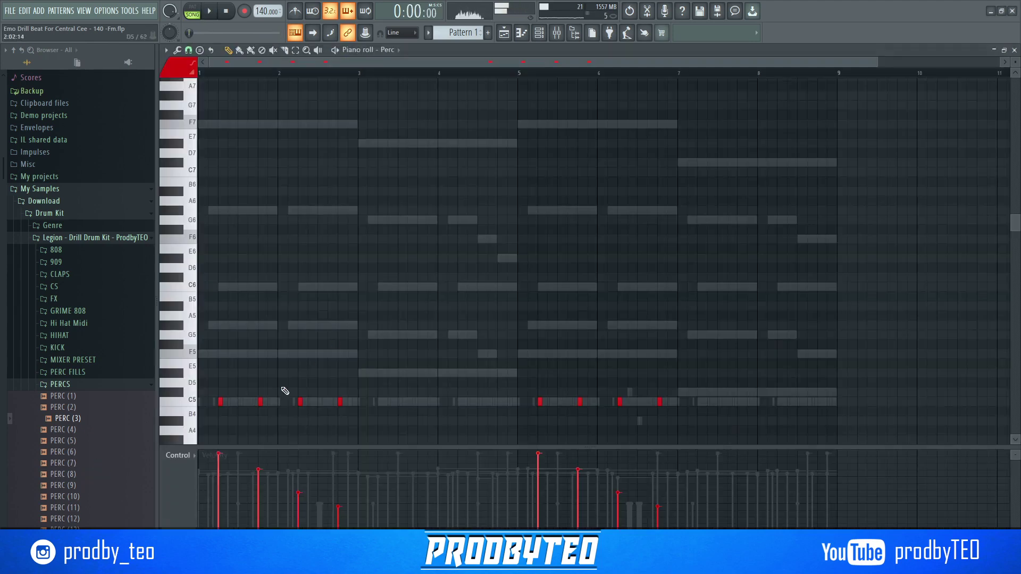
{"action": "key", "text": "space"}
{"action": "left_click", "coordinate": [259, 476]}
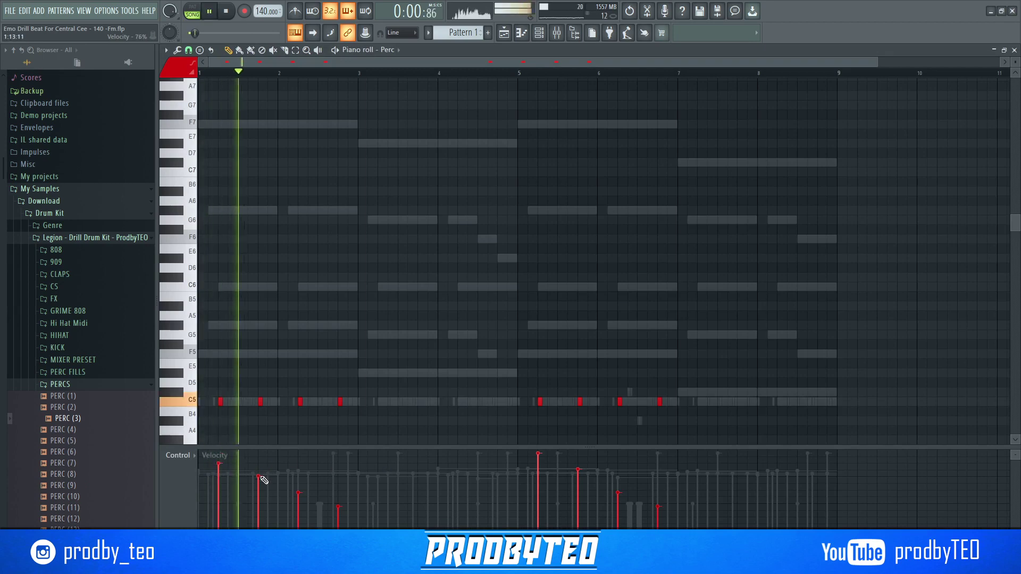
{"action": "left_click", "coordinate": [539, 459]}
{"action": "key", "text": "F7"}
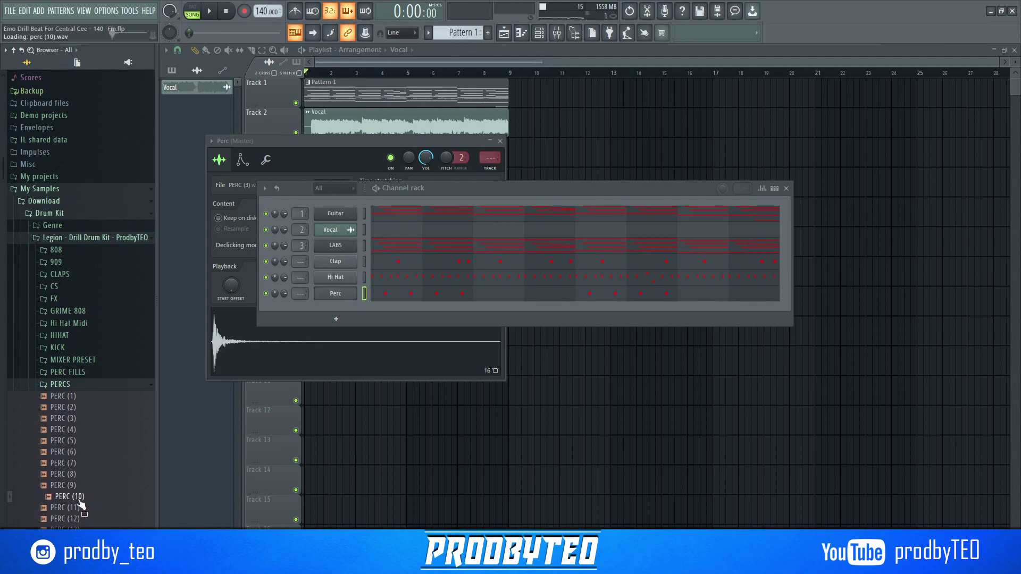
Add the PERC (15) sample from the PERCS folder as a new channel and rename it Perc 2.
{"action": "scroll", "coordinate": [89, 434], "scroll_direction": "down", "scroll_amount": 10}
{"action": "left_click", "coordinate": [94, 150]}
{"action": "scroll", "coordinate": [96, 285], "scroll_direction": "up", "scroll_amount": 5}
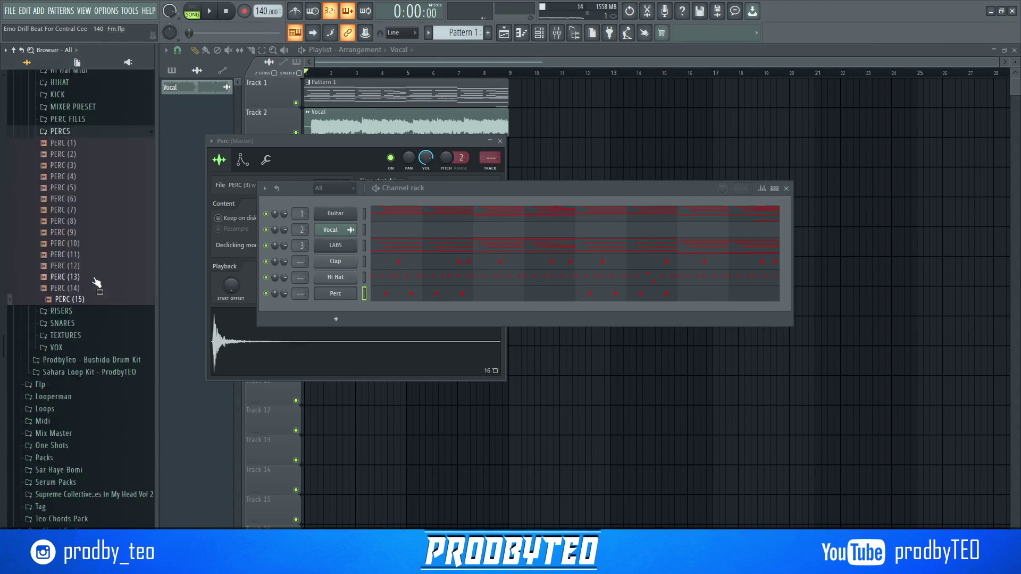
{"action": "left_click_drag", "start_coordinate": [319, 318], "coordinate": [340, 312]}
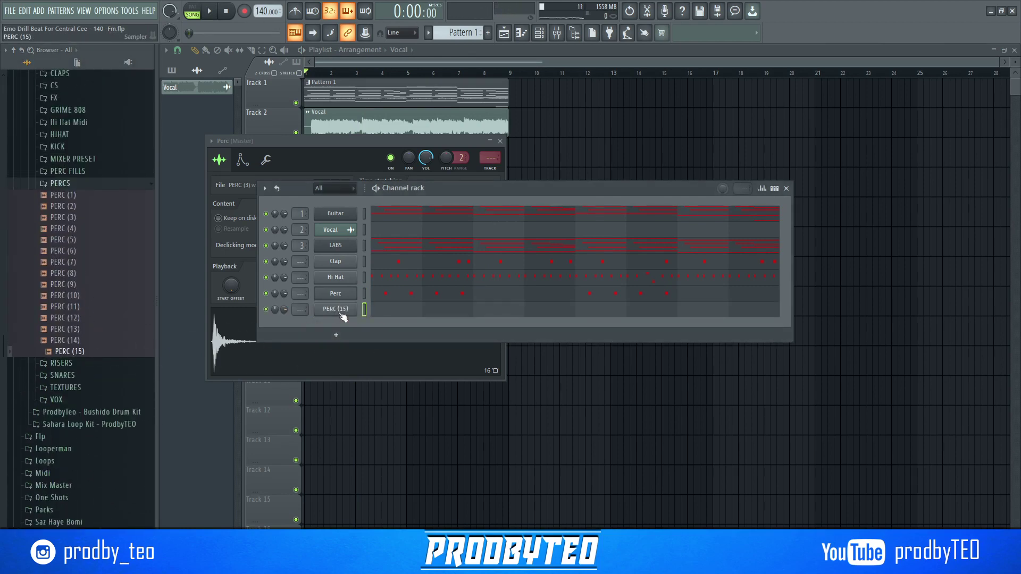
{"action": "right_click", "coordinate": [341, 315]}
{"action": "left_click", "coordinate": [394, 335]}
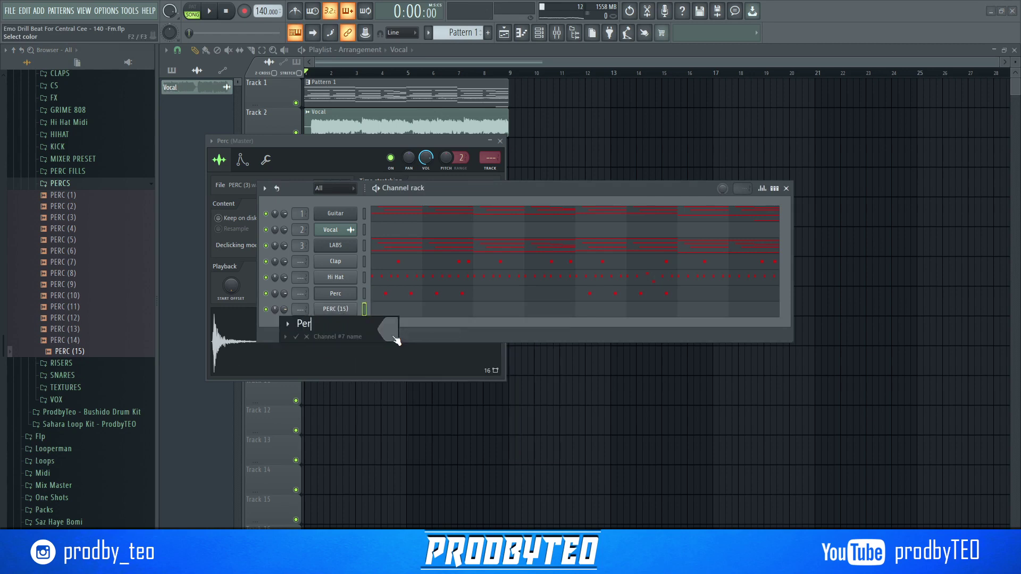
{"action": "key", "text": "Return"}
Draw F5 notes for Perc 2 at steps 13 and 15 of bars 2 and 6, slightly lowering the second velocity of each pair.
{"action": "key", "text": "space"}
{"action": "key", "text": "F7"}
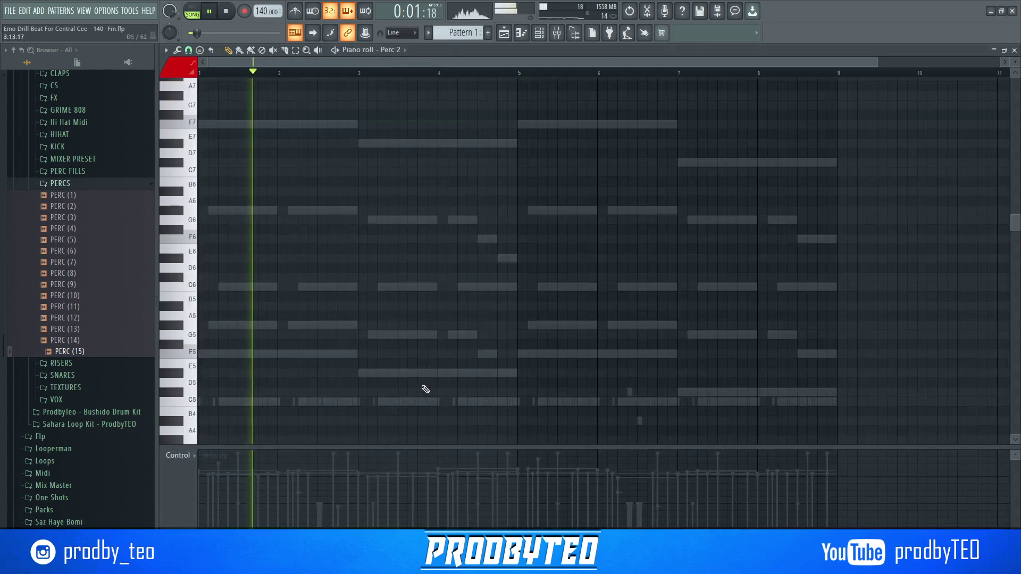
{"action": "left_click", "coordinate": [341, 354]}
{"action": "left_click", "coordinate": [350, 354]}
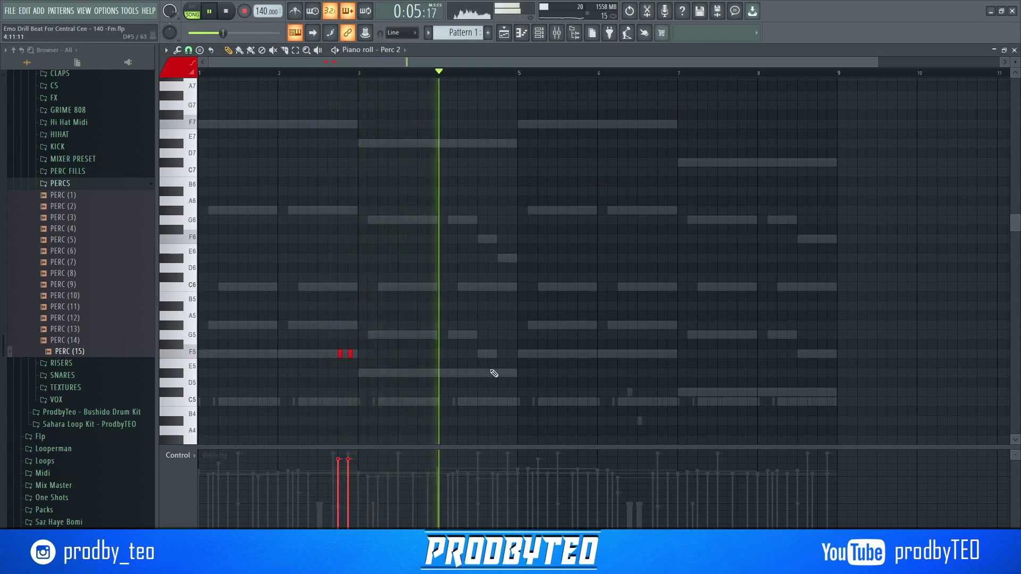
{"action": "left_click", "coordinate": [660, 354]}
{"action": "left_click", "coordinate": [670, 354]}
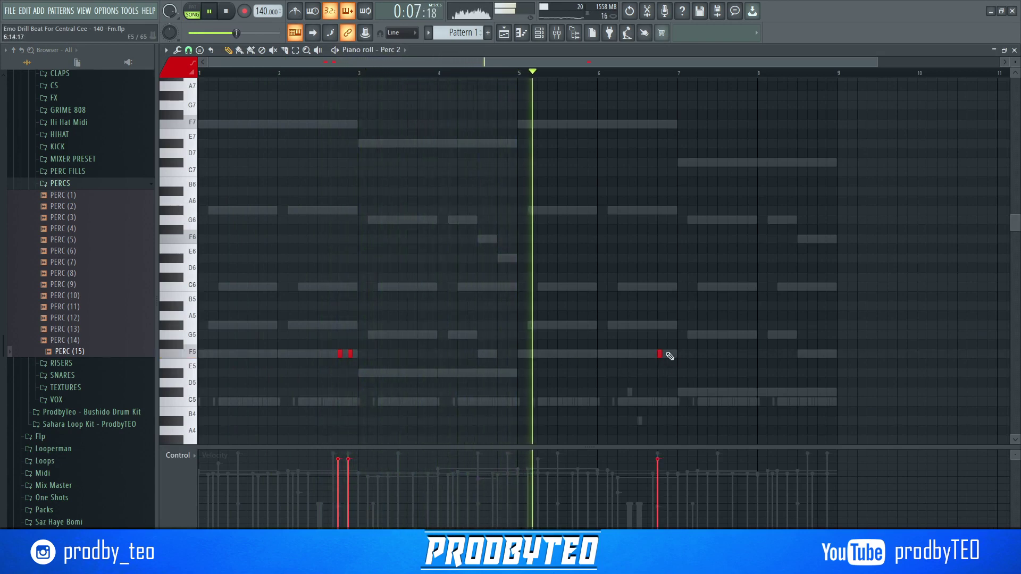
{"action": "left_click", "coordinate": [348, 469]}
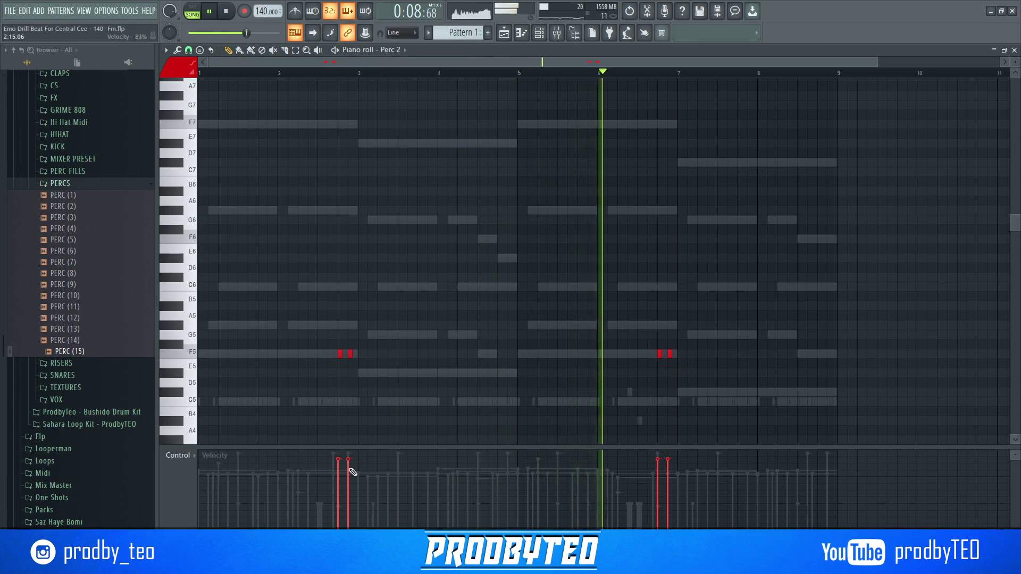
{"action": "left_click", "coordinate": [668, 472]}
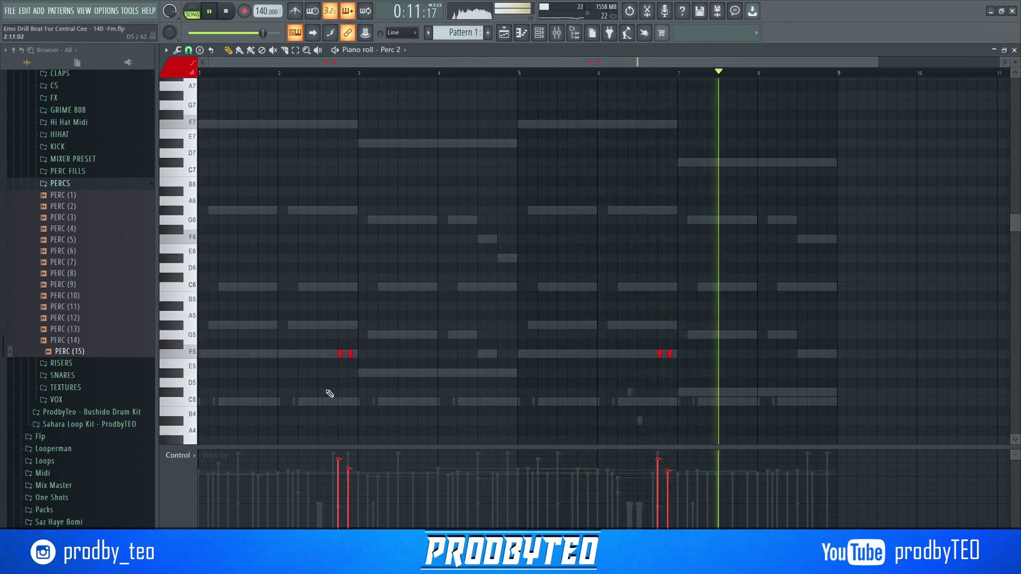
Pan the first Perc 2 note of each pair right and the second left, and return to the channel rack.
{"action": "left_click", "coordinate": [178, 456]}
{"action": "left_click", "coordinate": [205, 476]}
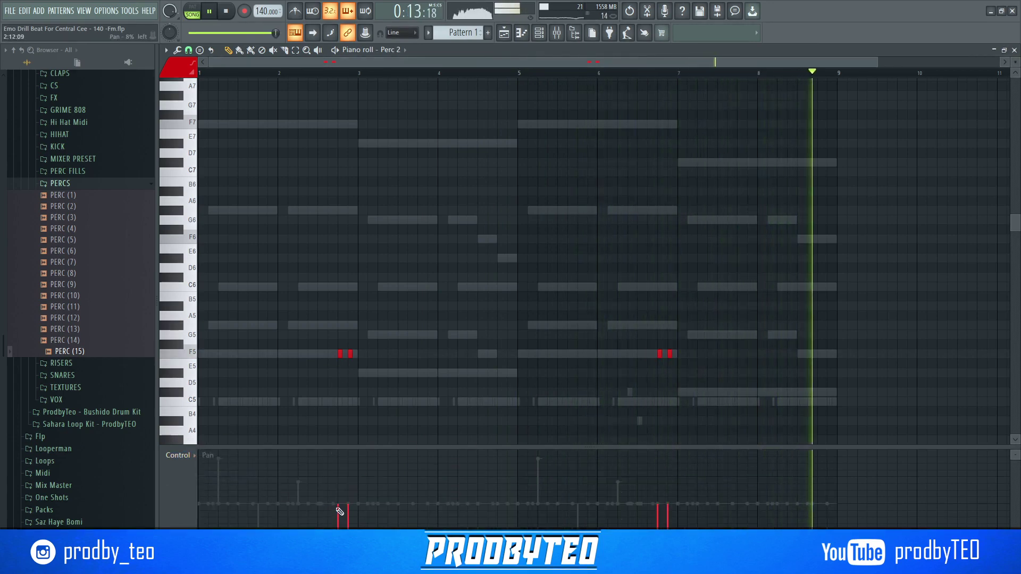
{"action": "left_click", "coordinate": [338, 485]}
{"action": "left_click", "coordinate": [348, 519]}
{"action": "left_click", "coordinate": [658, 494]}
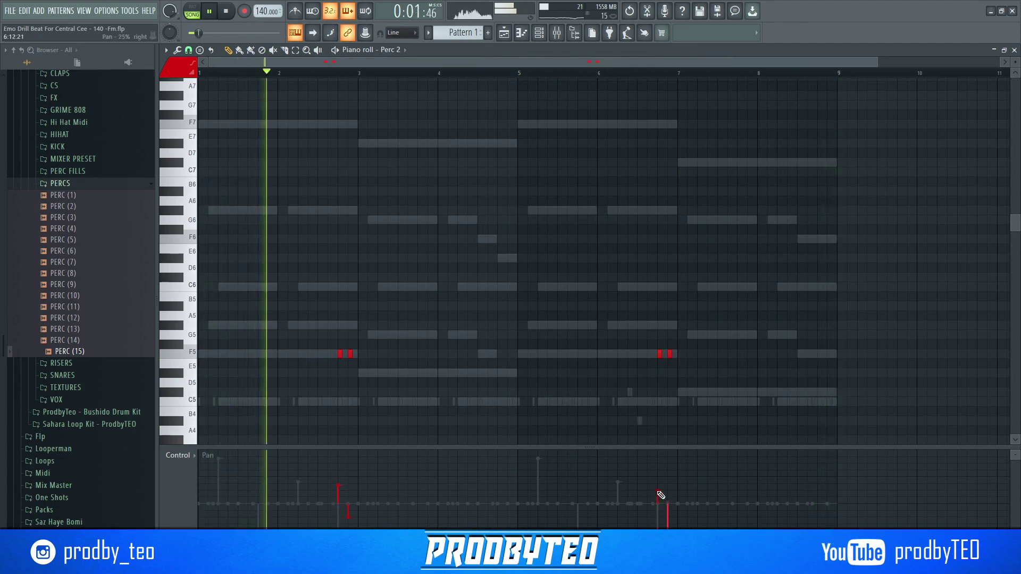
{"action": "left_click", "coordinate": [668, 519]}
{"action": "left_click", "coordinate": [658, 488]}
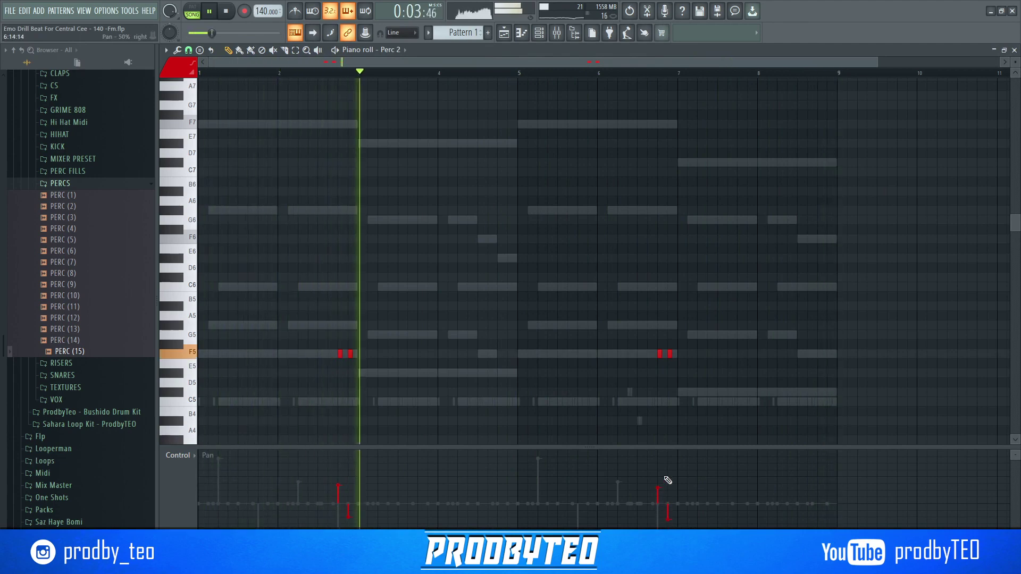
{"action": "left_click", "coordinate": [1014, 50]}
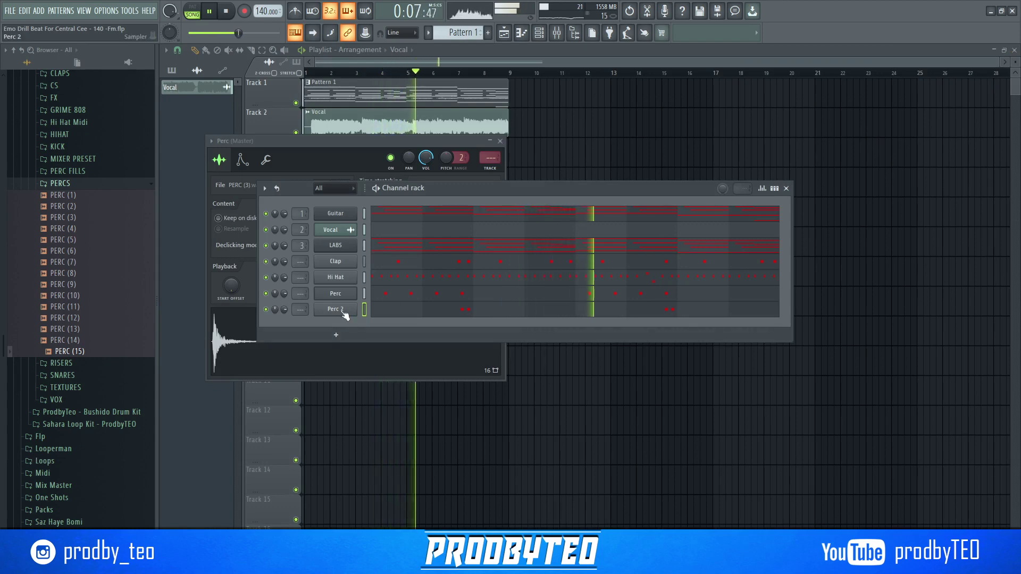
Add the KICK (2) sample as a channel directly above Clap and rename it Kick.
{"action": "left_click", "coordinate": [88, 185]}
{"action": "left_click", "coordinate": [69, 147]}
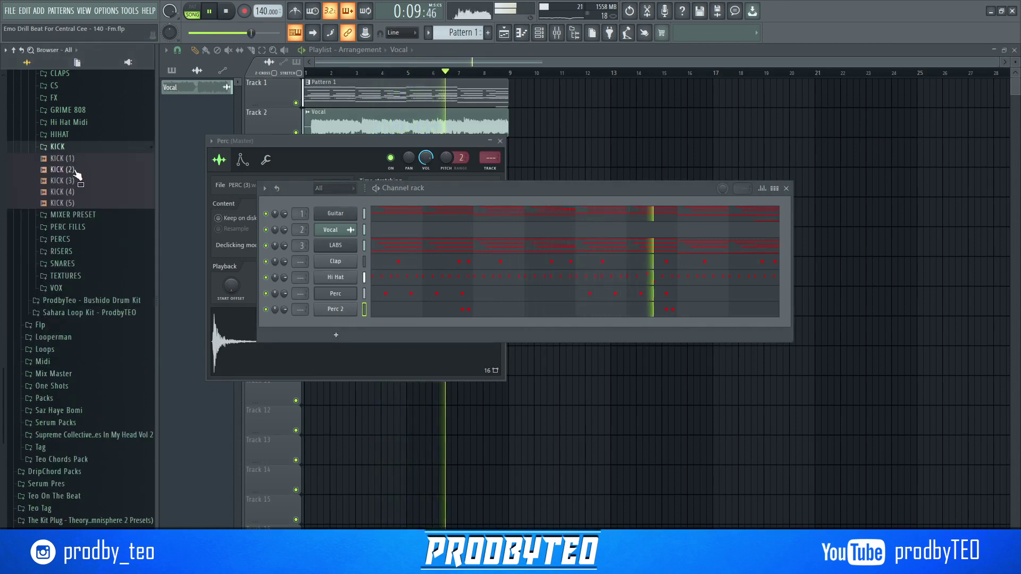
{"action": "left_click_drag", "start_coordinate": [179, 241], "coordinate": [337, 329]}
{"action": "right_click", "coordinate": [339, 282]}
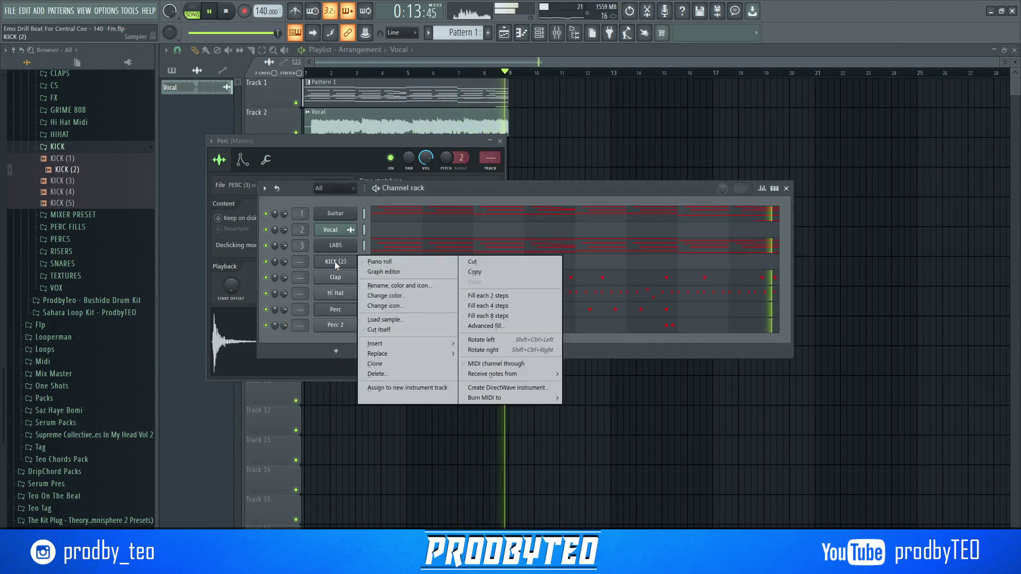
{"action": "left_click", "coordinate": [383, 287]}
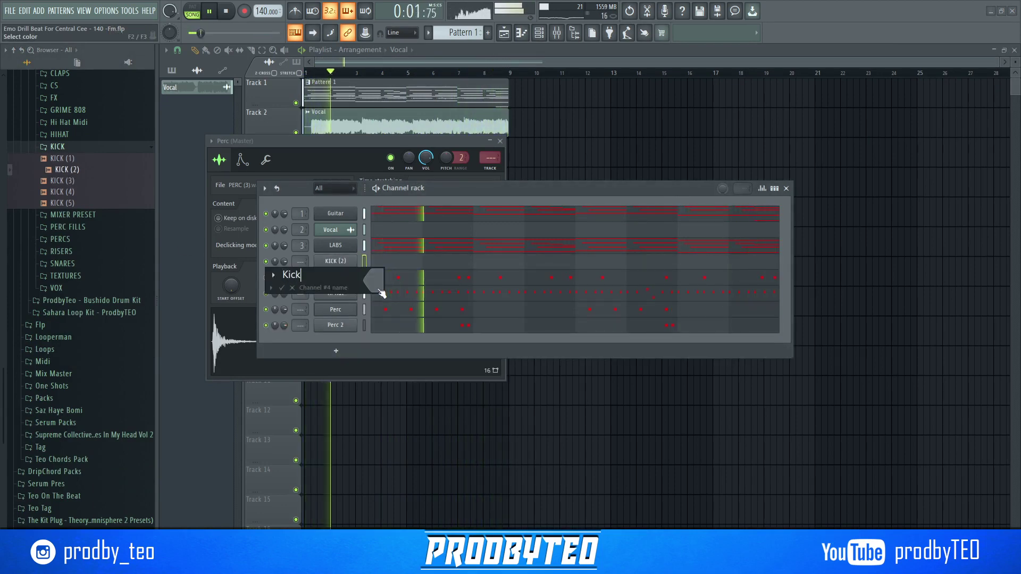
{"action": "key", "text": "Return"}
Draw C5 kick notes at bar 1 step 1, bar 2 steps 11 and 15, bar 3 step 1 and bar 4 step 7.
{"action": "left_click", "coordinate": [377, 265]}
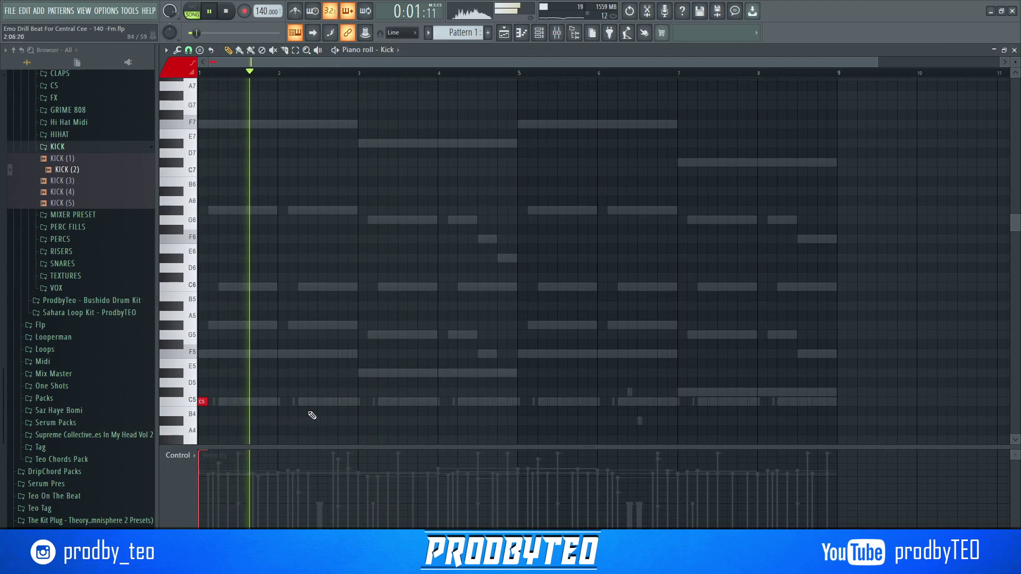
{"action": "left_click", "coordinate": [332, 402]}
{"action": "left_click", "coordinate": [352, 402]}
{"action": "left_click", "coordinate": [362, 403]}
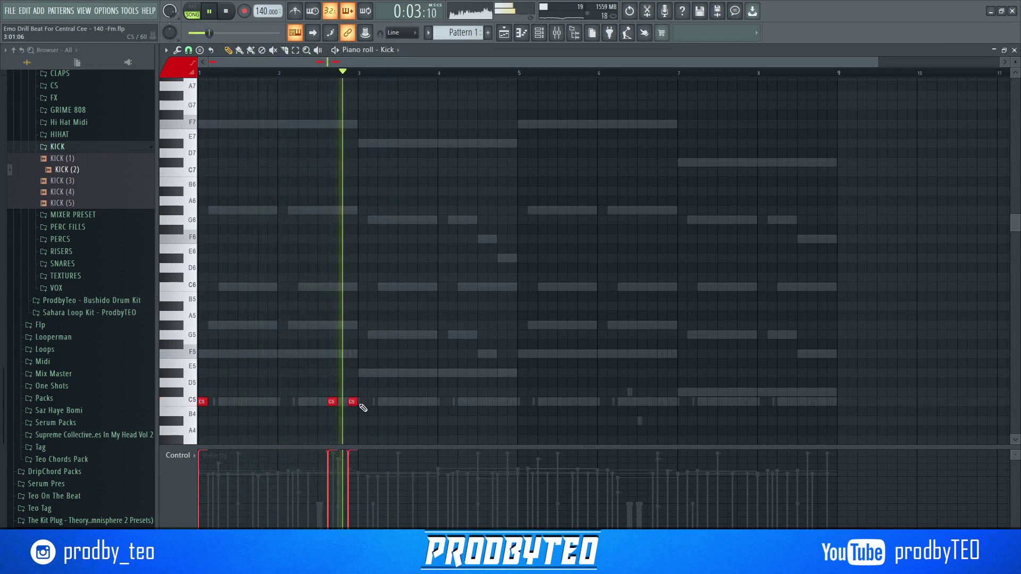
{"action": "left_click", "coordinate": [470, 402]}
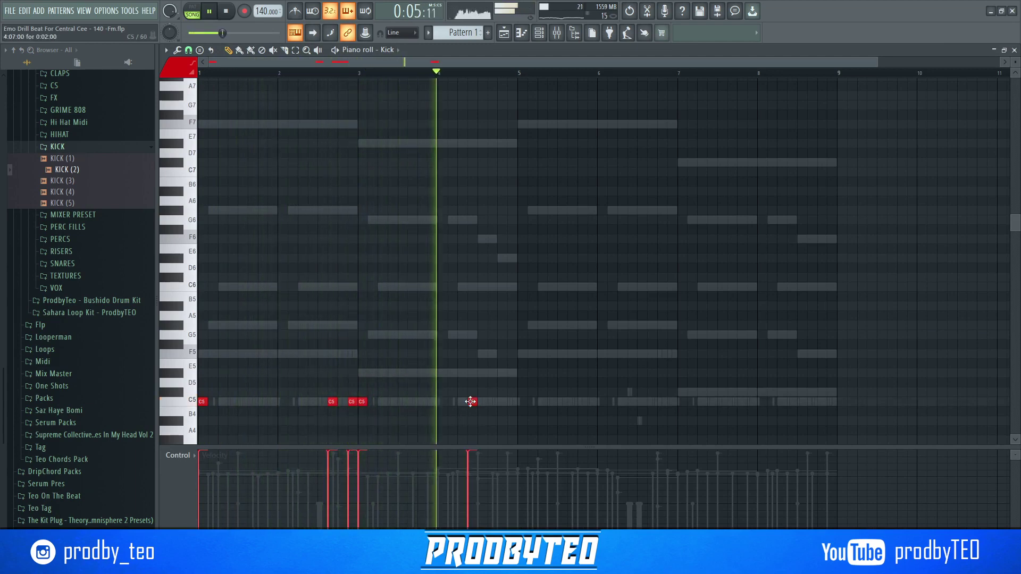
Draw C5 kick notes at bar 5 step 1, bar 6 step 13, bar 7 step 1 and bar 8 steps 13 and 15.
{"action": "left_click", "coordinate": [518, 402]}
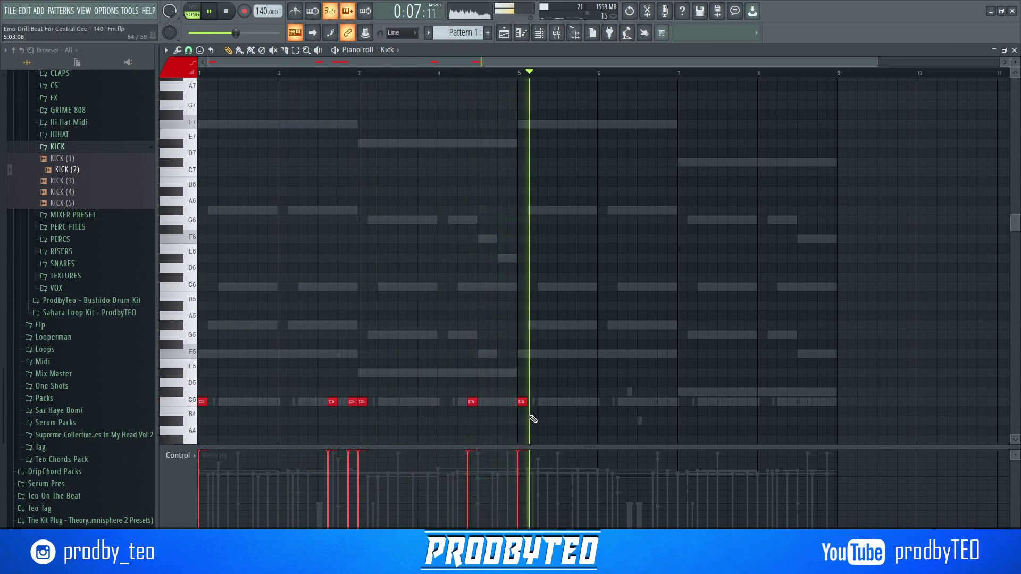
{"action": "left_click", "coordinate": [661, 402]}
{"action": "left_click", "coordinate": [681, 402]}
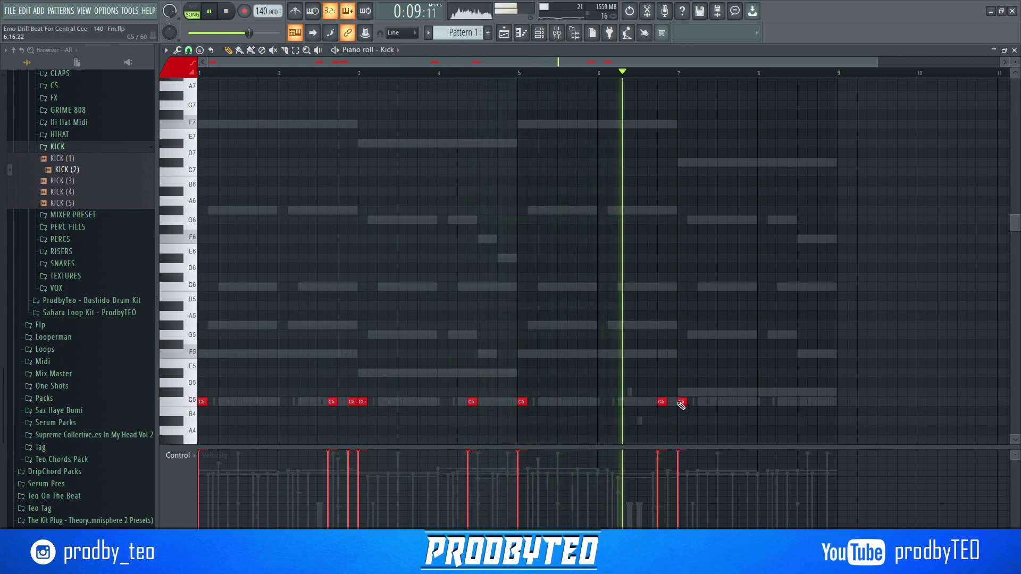
{"action": "left_click", "coordinate": [820, 402]}
{"action": "left_click", "coordinate": [831, 402]}
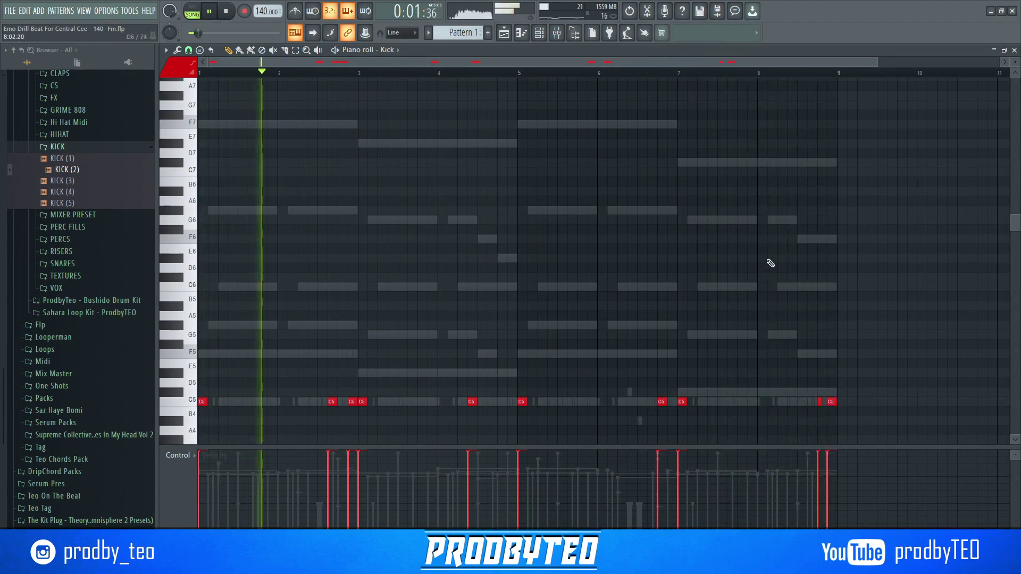
{"action": "left_click", "coordinate": [1015, 50]}
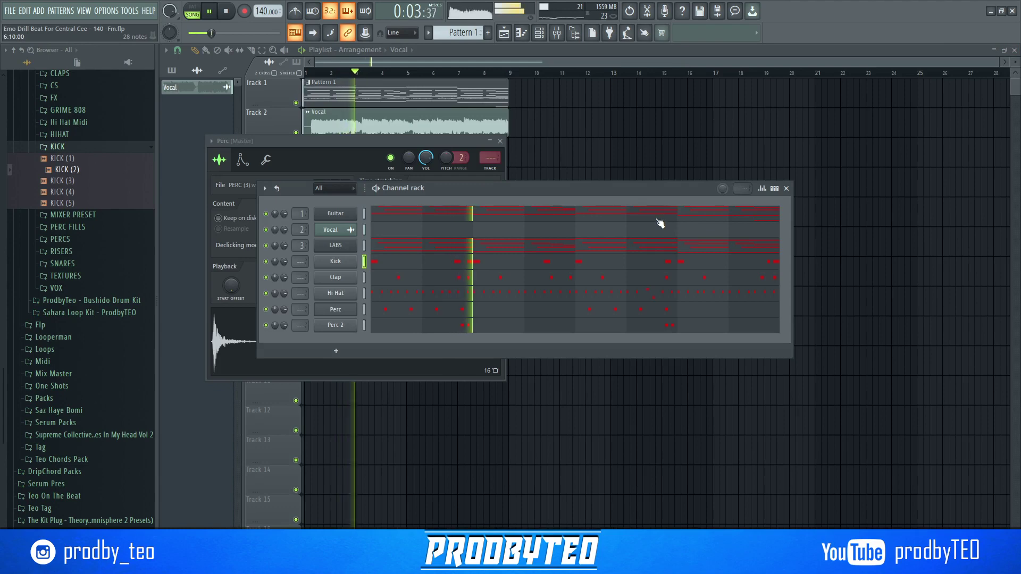
Add the 808 (11) sample as a channel directly above Kick and rename it 808.
{"action": "left_click", "coordinate": [59, 136]}
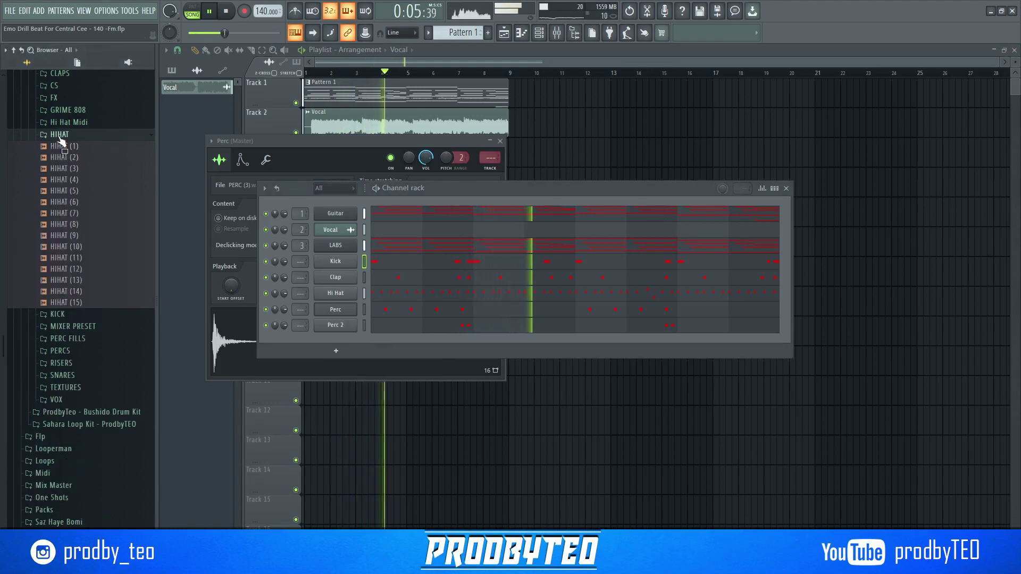
{"action": "left_click", "coordinate": [60, 138]}
{"action": "scroll", "coordinate": [78, 230], "scroll_direction": "up", "scroll_amount": 5}
{"action": "left_click", "coordinate": [74, 252]}
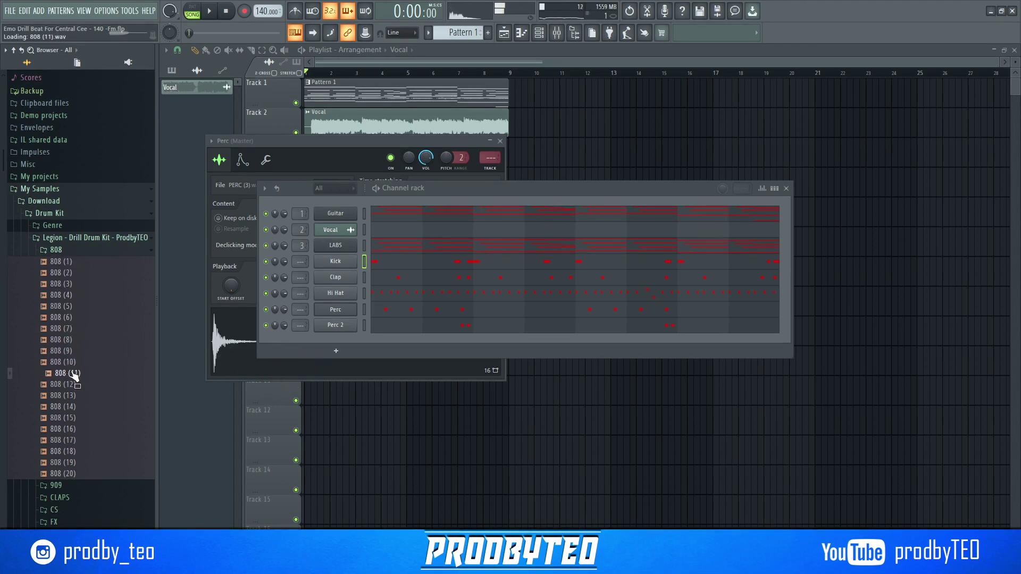
{"action": "left_click_drag", "start_coordinate": [331, 348], "coordinate": [341, 344]}
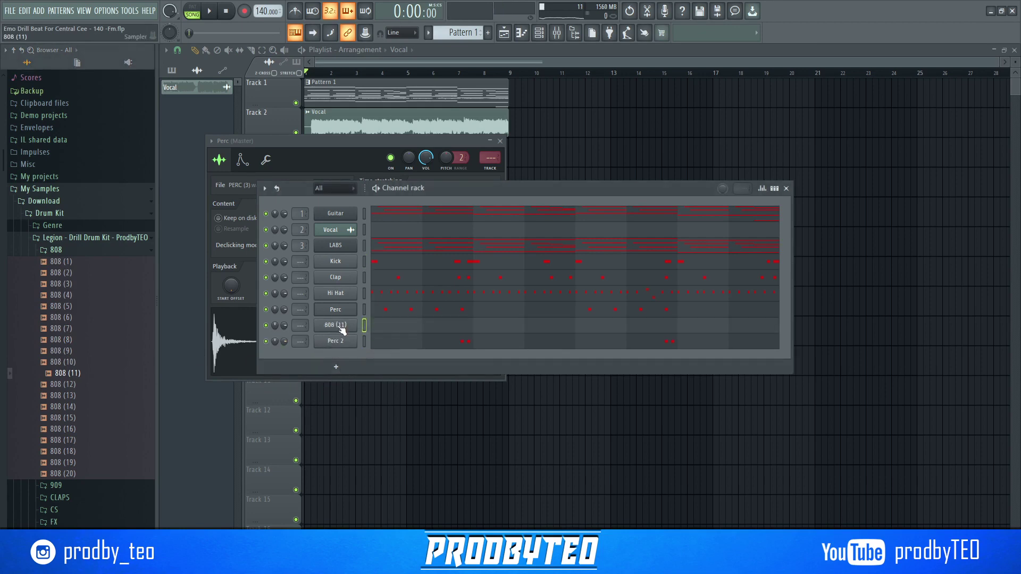
{"action": "right_click", "coordinate": [341, 265]}
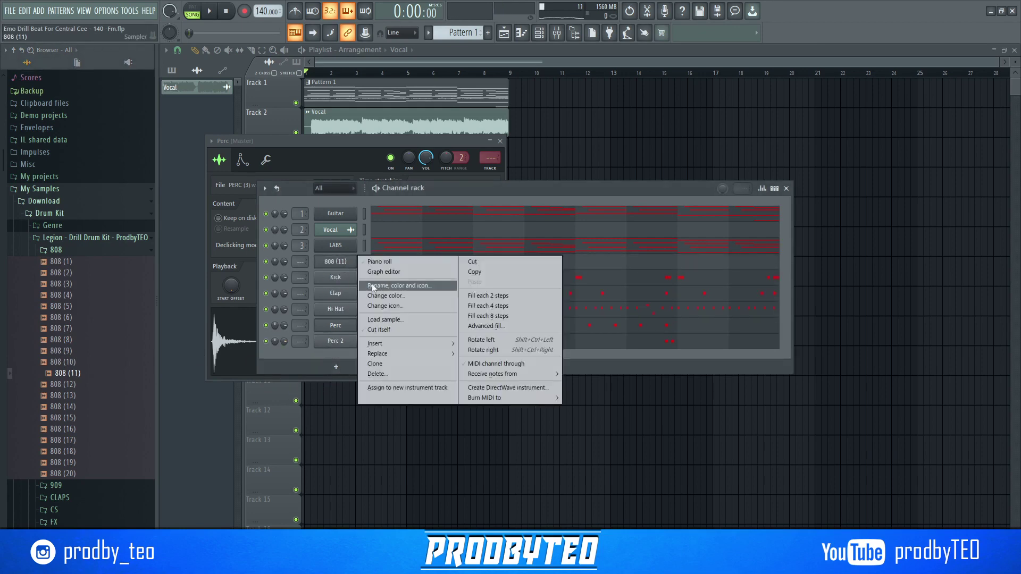
{"action": "left_click", "coordinate": [382, 288]}
{"action": "key", "text": "Return"}
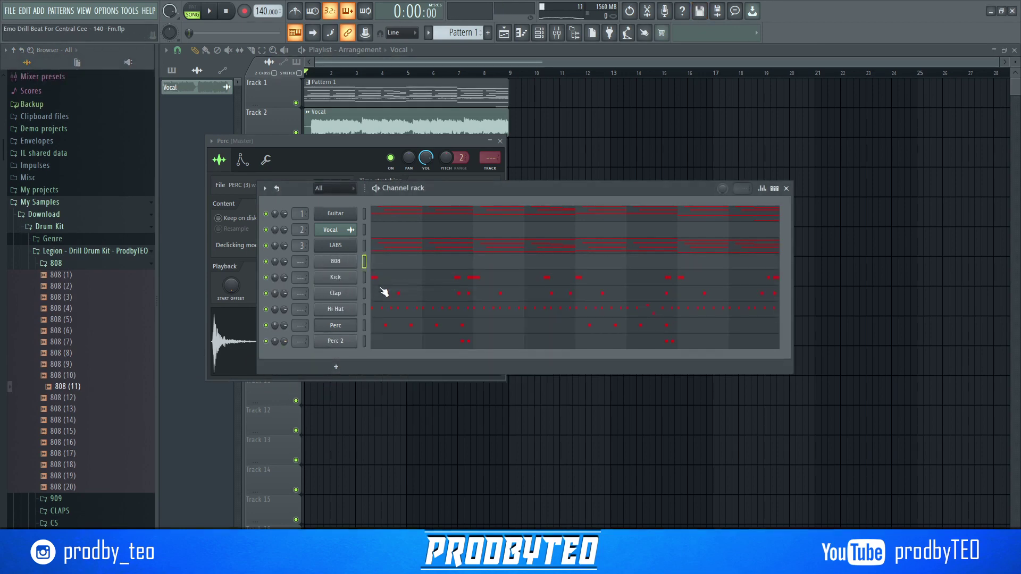
Normalize the 808 sample and enable its volume envelope with the hold time at 100%.
{"action": "left_click", "coordinate": [337, 262]}
{"action": "left_click", "coordinate": [406, 293]}
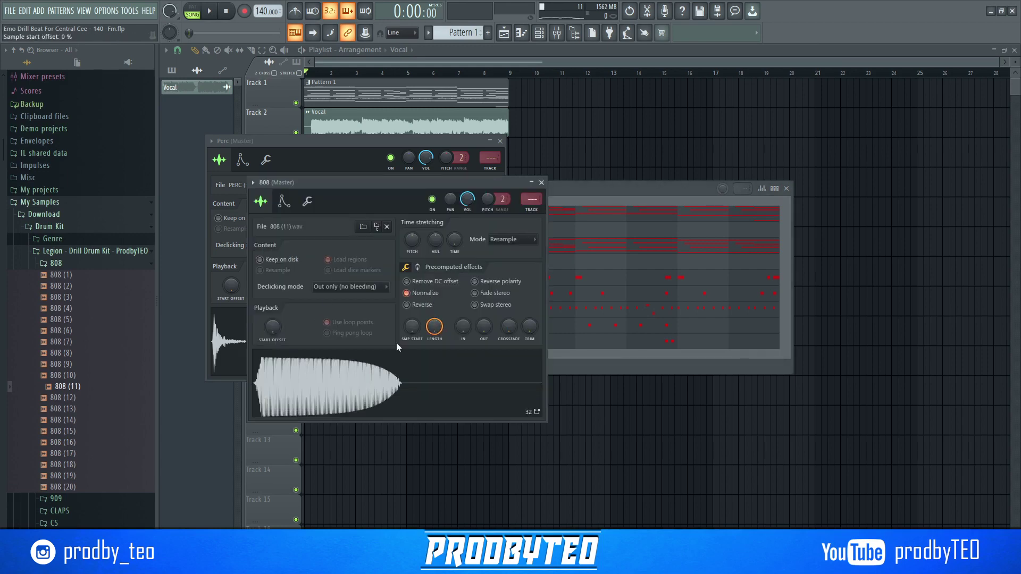
{"action": "left_click", "coordinate": [284, 201]}
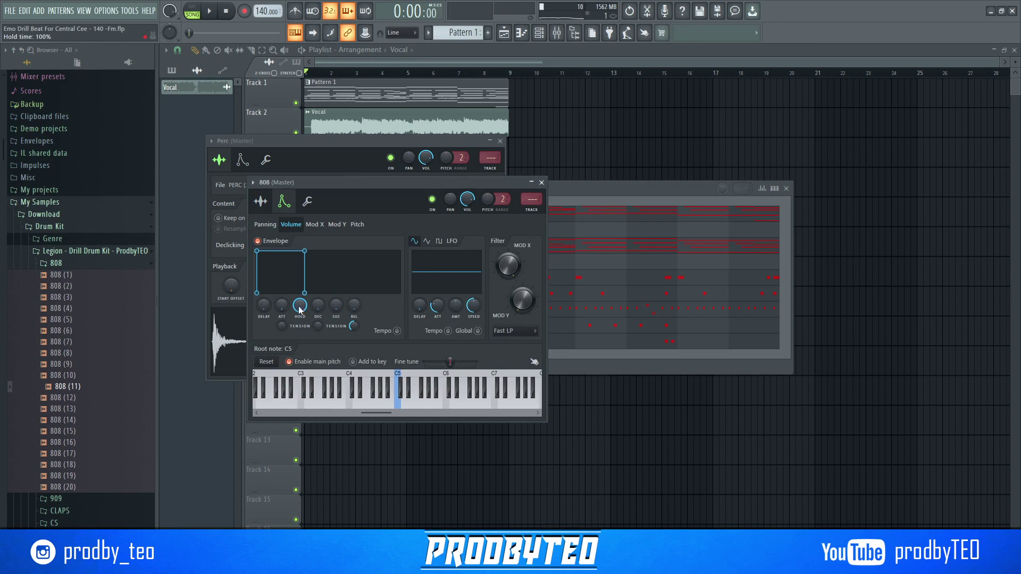
Examine the pitch of the 808 sample in the pitch corrector and return to the channel rack.
{"action": "left_click", "coordinate": [261, 204]}
{"action": "right_click", "coordinate": [327, 376]}
{"action": "left_click", "coordinate": [361, 437]}
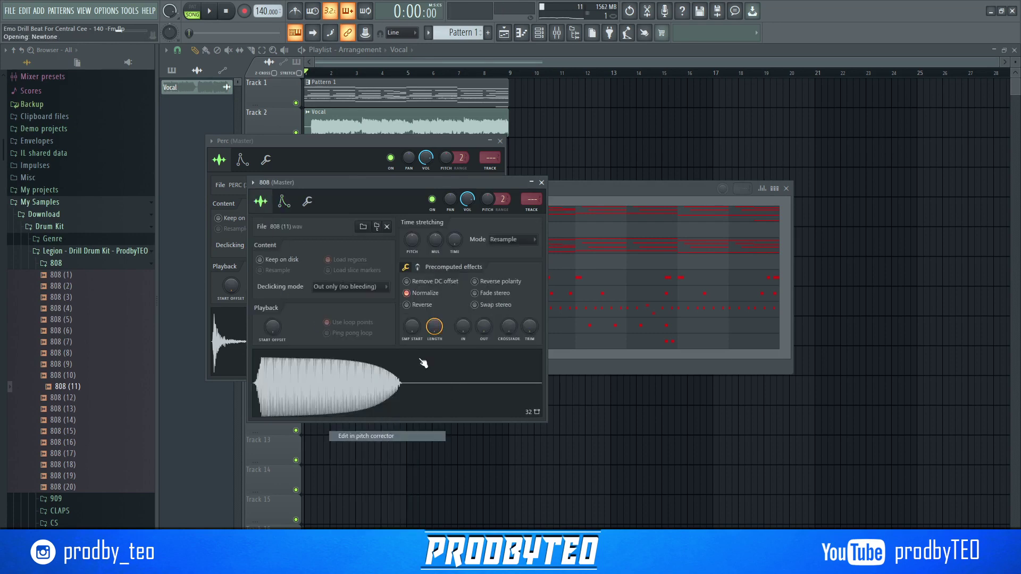
{"action": "left_click", "coordinate": [574, 128]}
{"action": "left_click", "coordinate": [582, 185]}
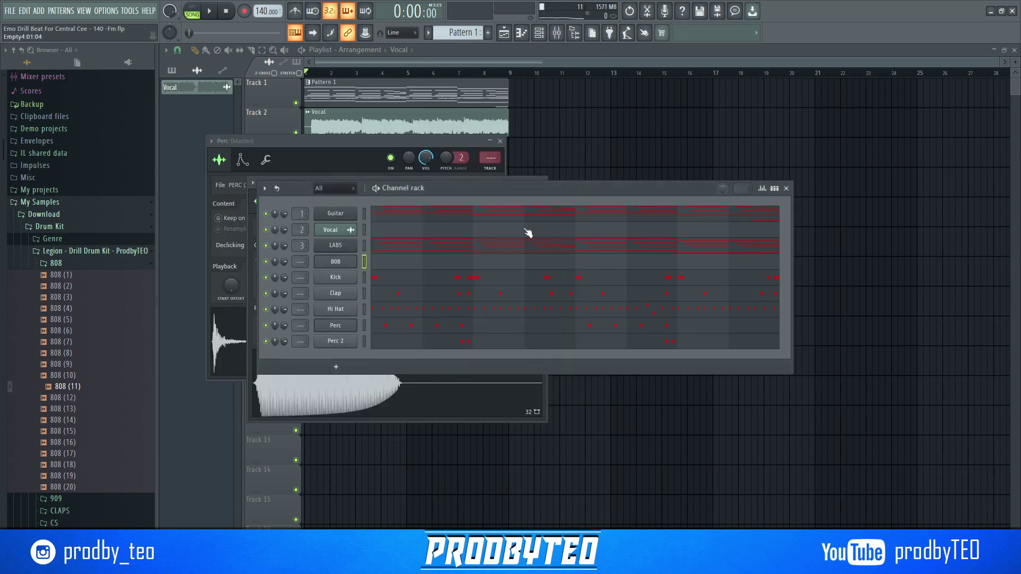
Draw half-bar 808 notes at the starts of bars 1, 3, 5 and 7, pitched F5, D#5, F5 and C#5.
{"action": "left_click", "coordinate": [392, 262]}
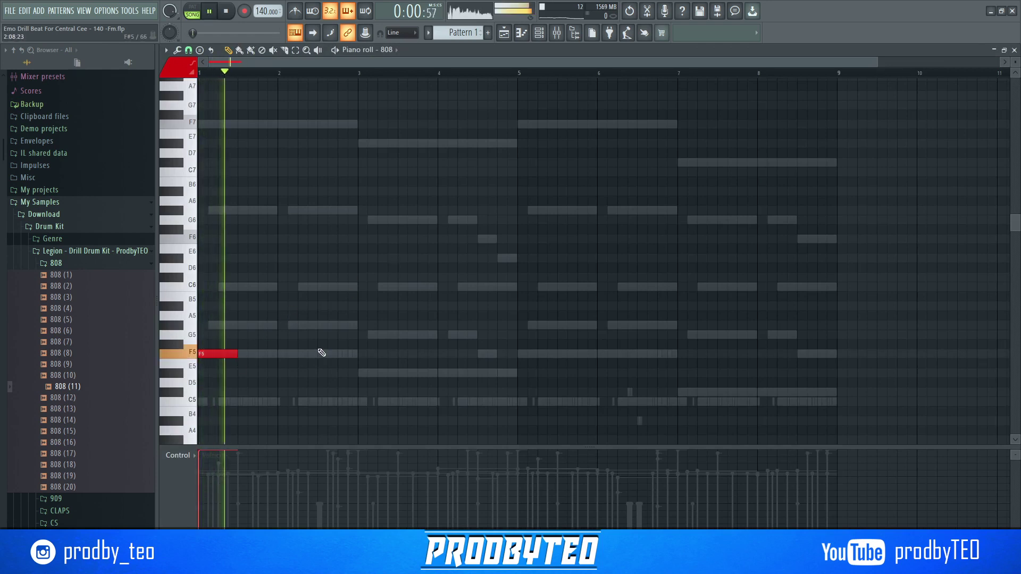
{"action": "left_click", "coordinate": [361, 354]}
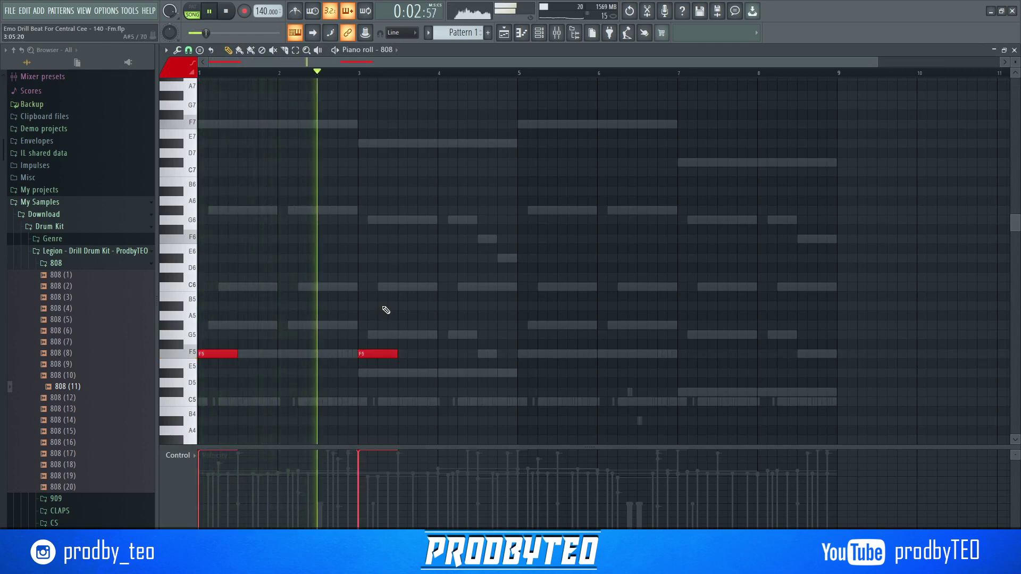
{"action": "key", "text": "space"}
{"action": "left_click_drag", "start_coordinate": [375, 355], "coordinate": [375, 372]}
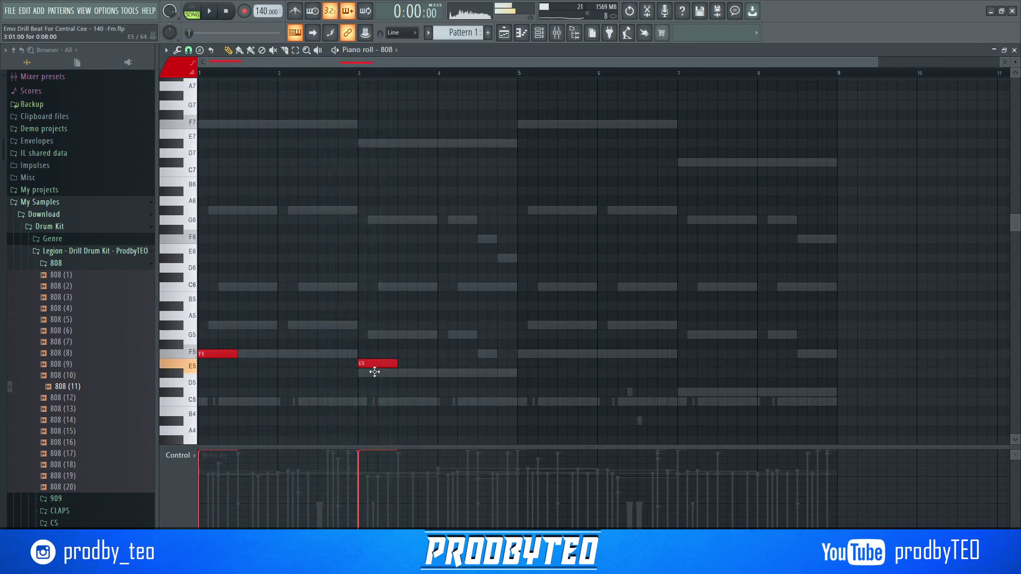
{"action": "left_click", "coordinate": [521, 355]}
{"action": "left_click", "coordinate": [684, 392]}
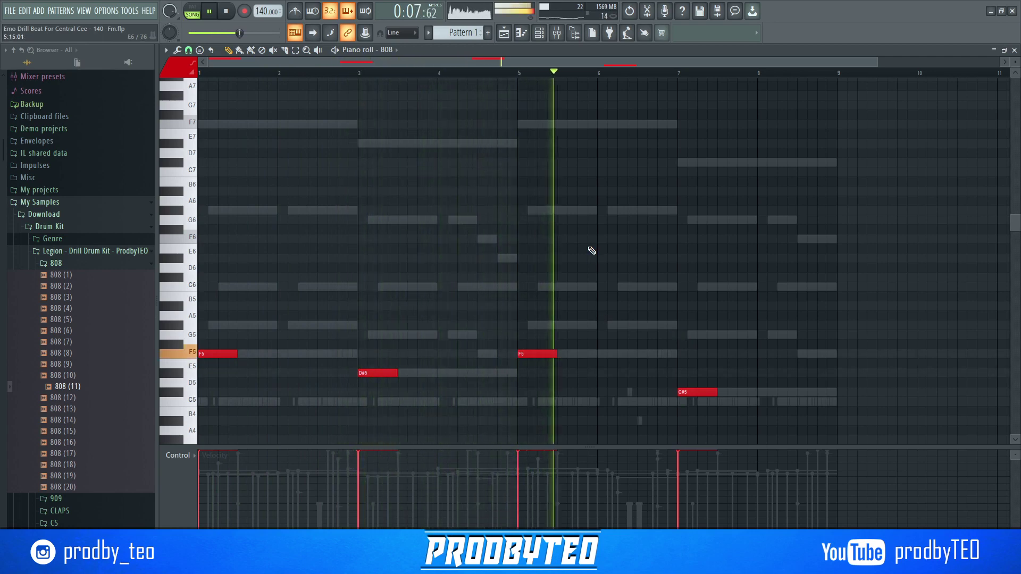
Add a short F5 808 note in the second beat of bar 2 and return the control lane to velocity.
{"action": "left_click", "coordinate": [181, 455]}
{"action": "left_click", "coordinate": [194, 477]}
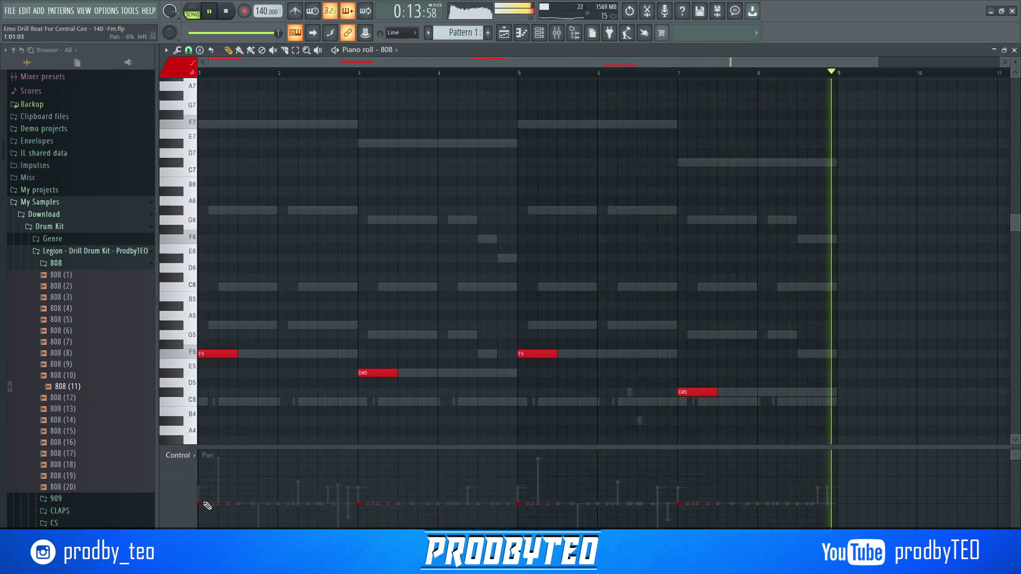
{"action": "left_click", "coordinate": [310, 354]}
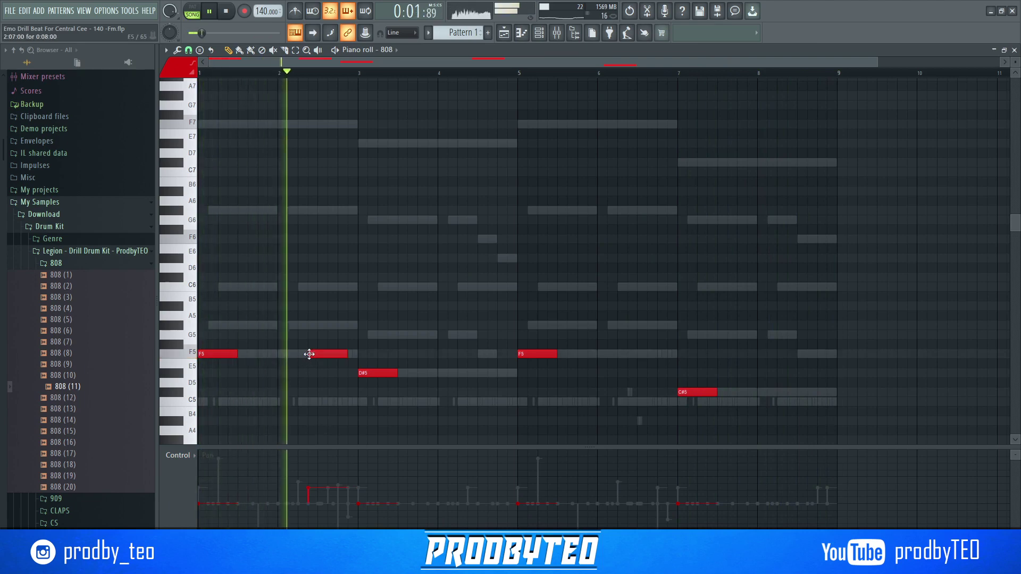
{"action": "left_click_drag", "start_coordinate": [347, 357], "coordinate": [316, 359]}
{"action": "key", "text": "space"}
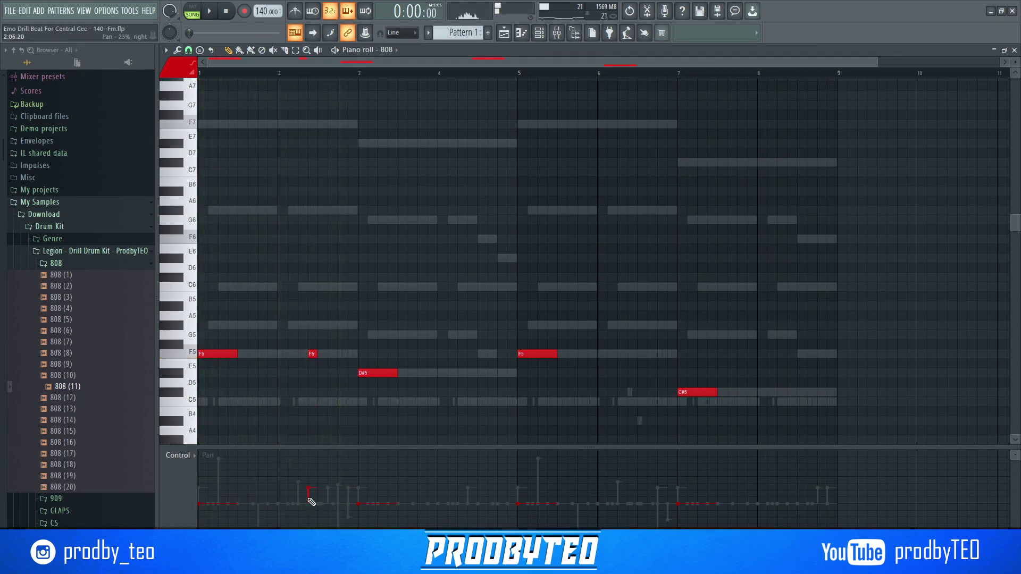
{"action": "left_click", "coordinate": [194, 466]}
{"action": "left_click", "coordinate": [181, 473]}
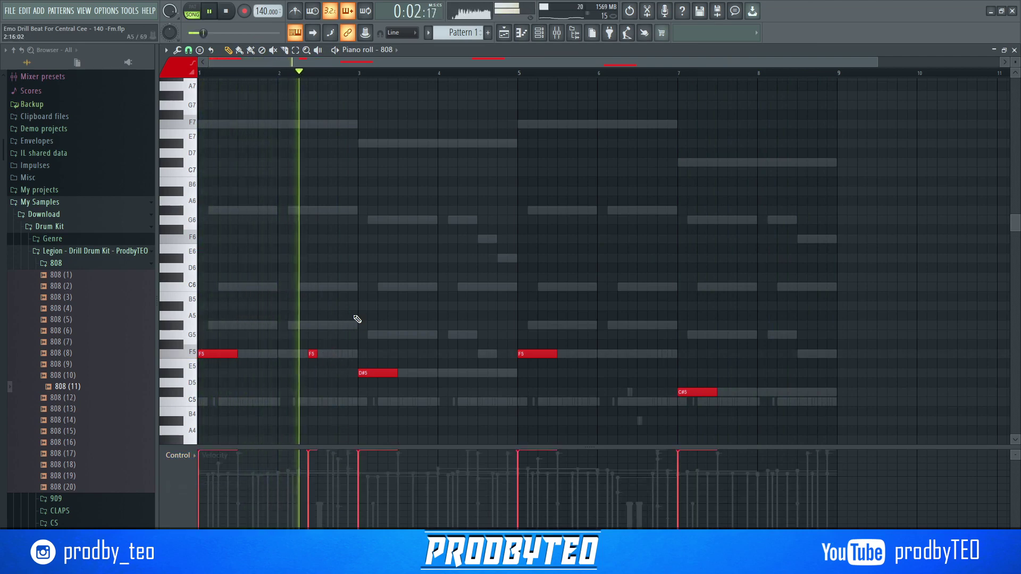
Start bar 2's F5 808 note on the second beat and set its length to six steps.
{"action": "key", "text": "space"}
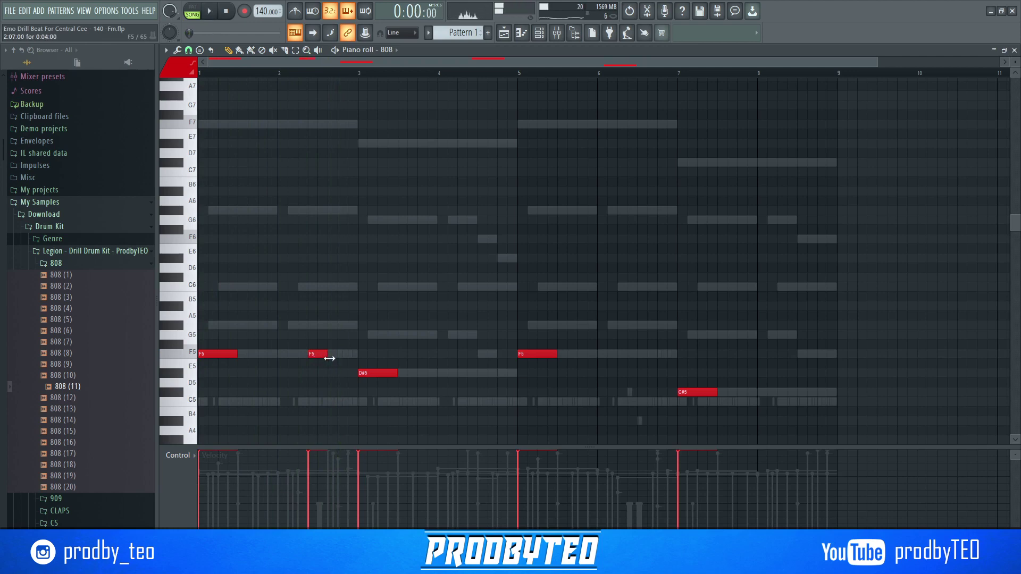
{"action": "key", "text": "space"}
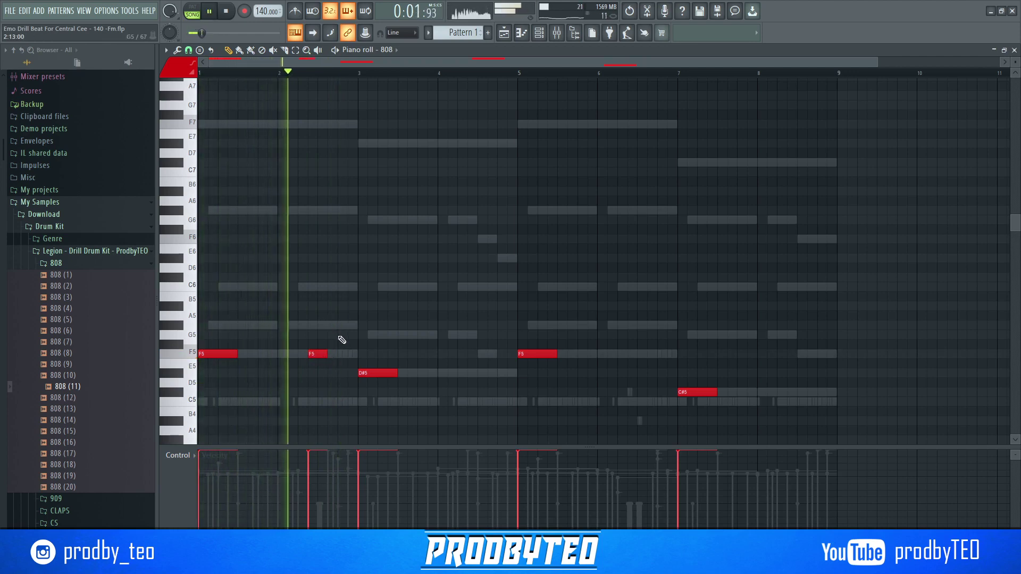
{"action": "key", "text": "space"}
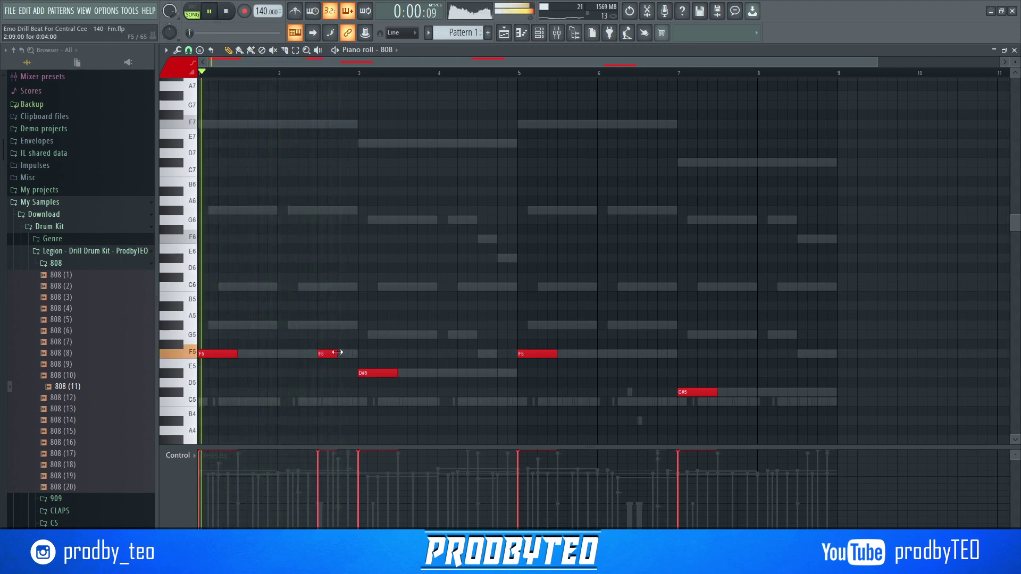
{"action": "left_click_drag", "start_coordinate": [337, 353], "coordinate": [327, 358]}
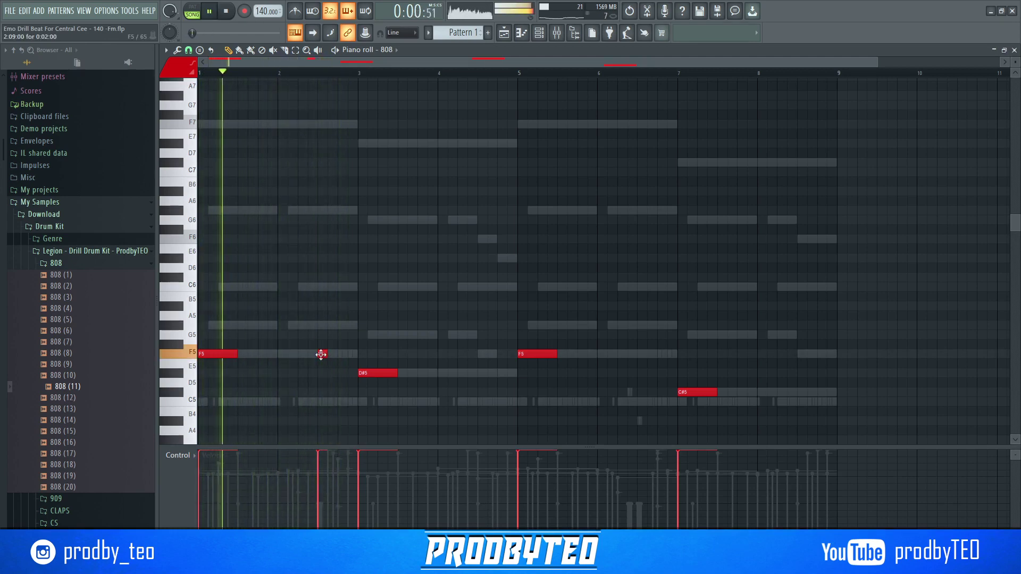
{"action": "left_click_drag", "start_coordinate": [320, 355], "coordinate": [303, 355]}
{"action": "key", "text": "space"}
{"action": "key", "text": "space"}
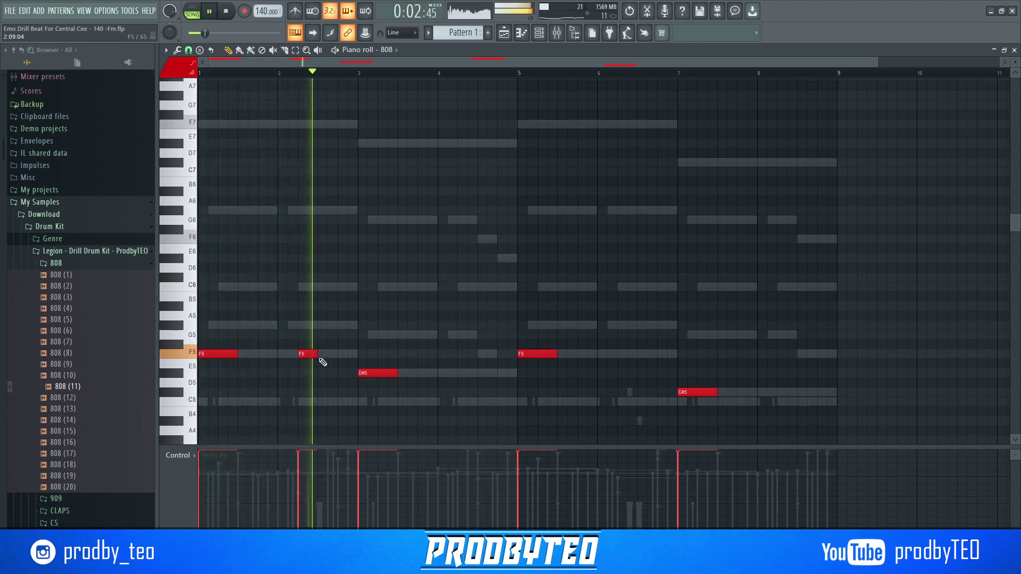
{"action": "key", "text": "space"}
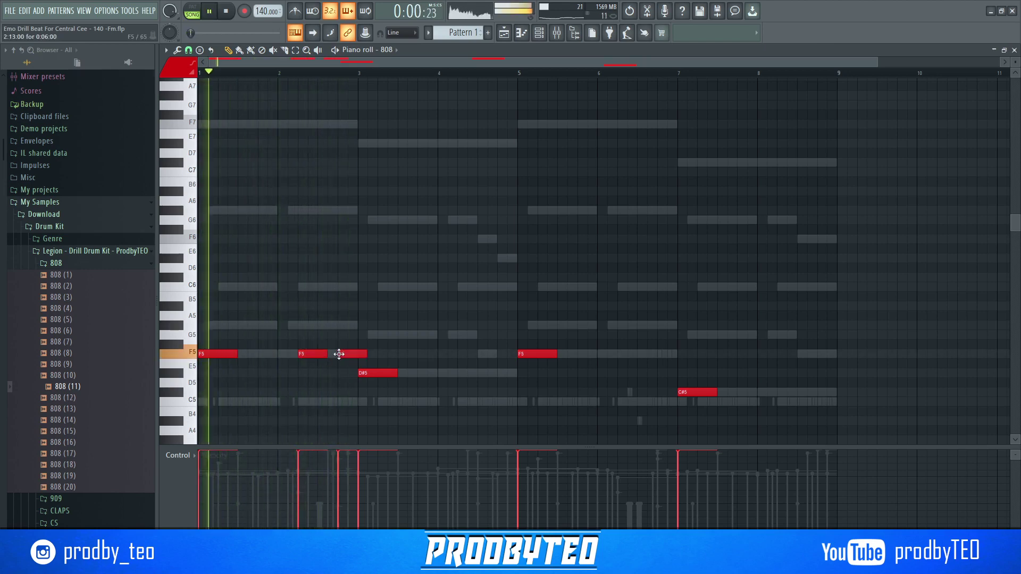
Place a one-beat C6 808 note on the last beat of bar 2 and play it back.
{"action": "left_click_drag", "start_coordinate": [339, 355], "coordinate": [348, 287]}
{"action": "key", "text": "space"}
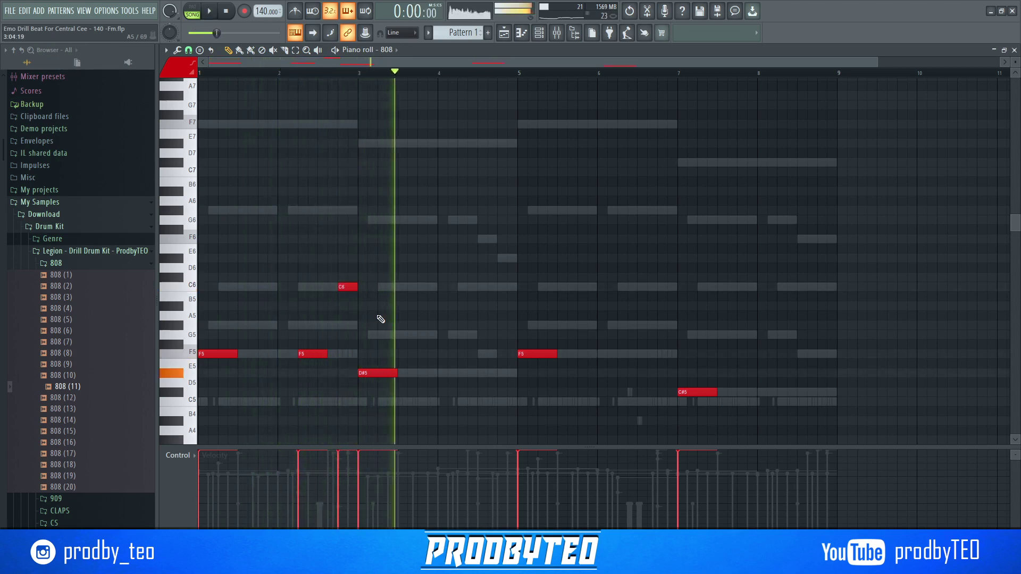
{"action": "key", "text": "space"}
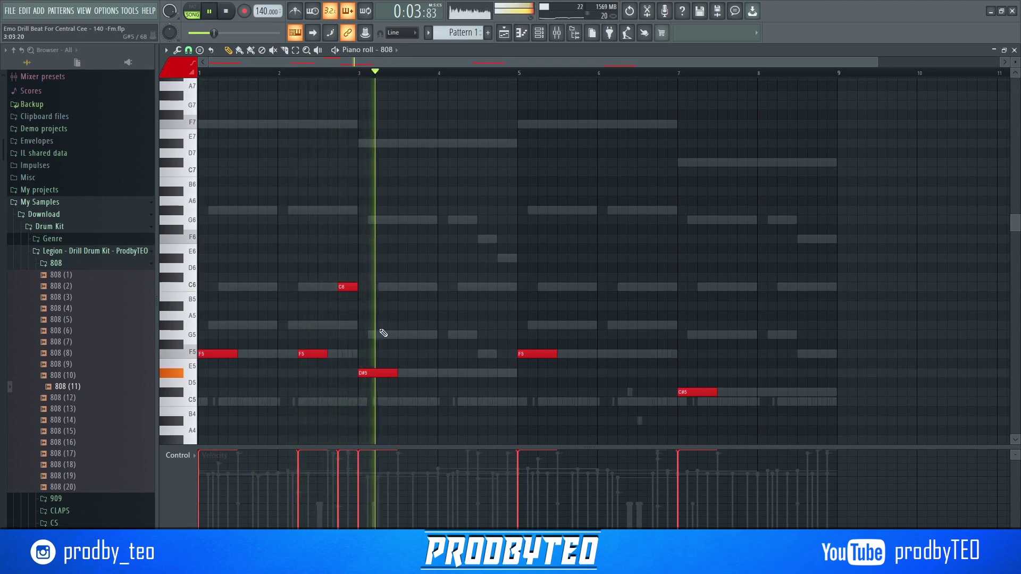
Add two consecutive D#5 808 notes in bar 4, six steps long from step 7 and four steps long to the bar's end.
{"action": "left_click", "coordinate": [492, 373]}
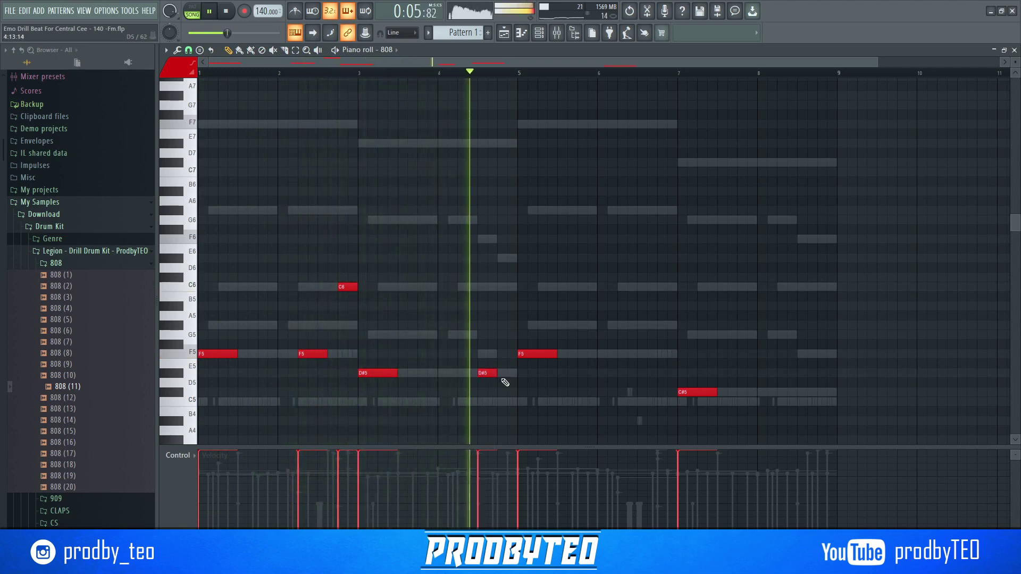
{"action": "key", "text": "space"}
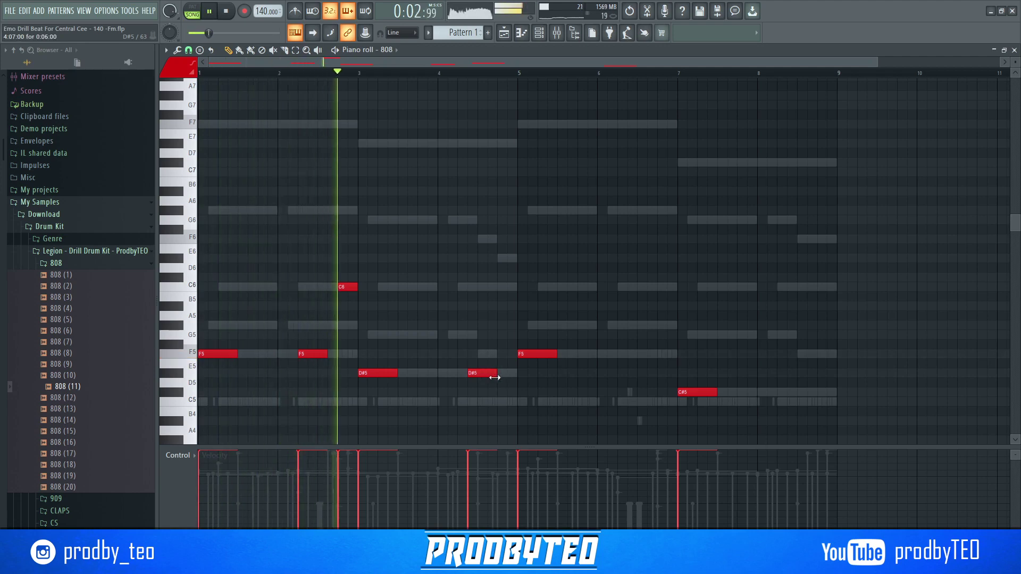
{"action": "left_click_drag", "start_coordinate": [500, 373], "coordinate": [516, 373]}
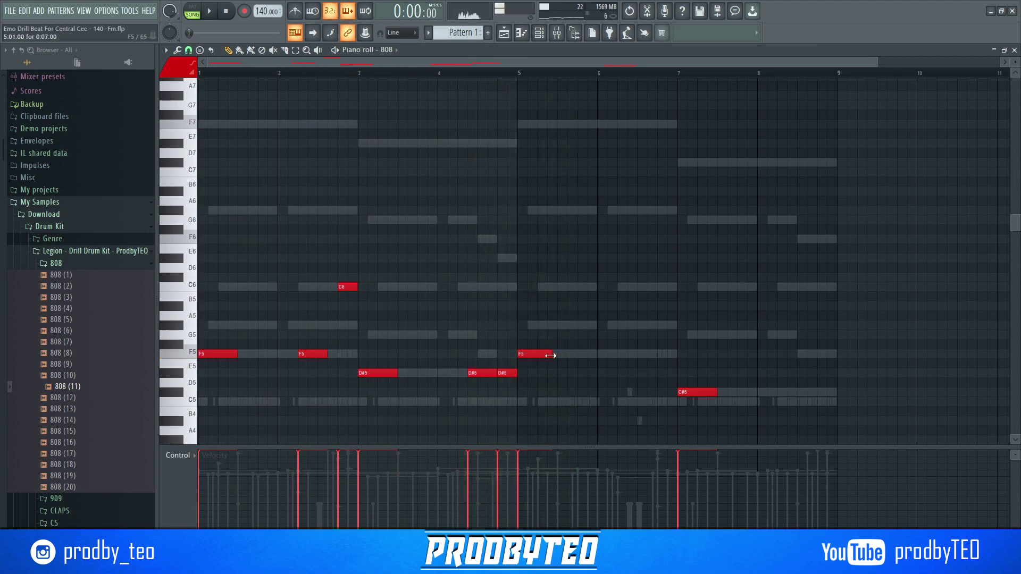
Split bar 5's F5 808 note into six-step and two-step notes, and add two half-beat C6 notes on the last beat of bar 6.
{"action": "left_click_drag", "start_coordinate": [550, 354], "coordinate": [557, 363]}
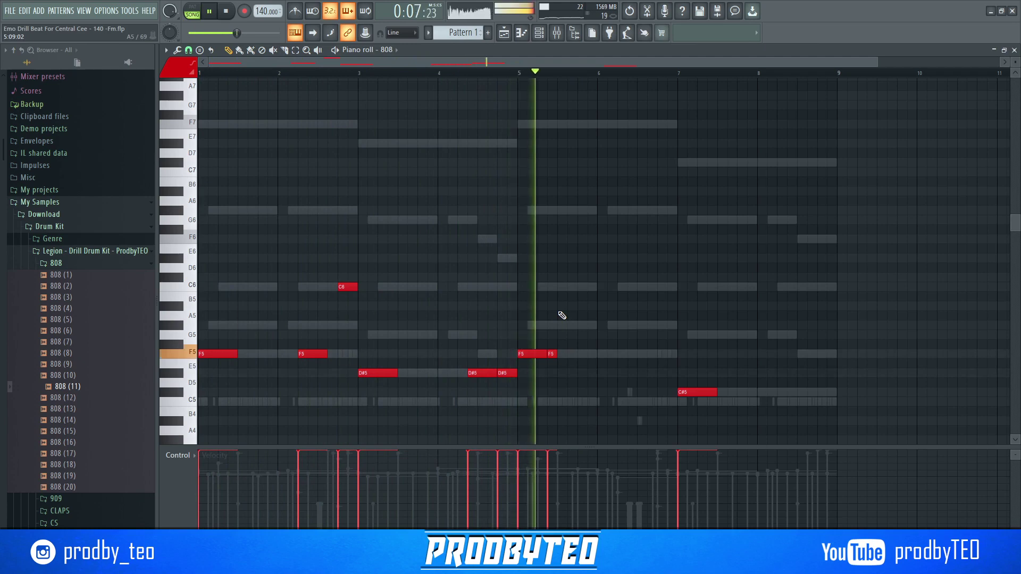
{"action": "left_click", "coordinate": [662, 287]}
{"action": "left_click", "coordinate": [673, 286]}
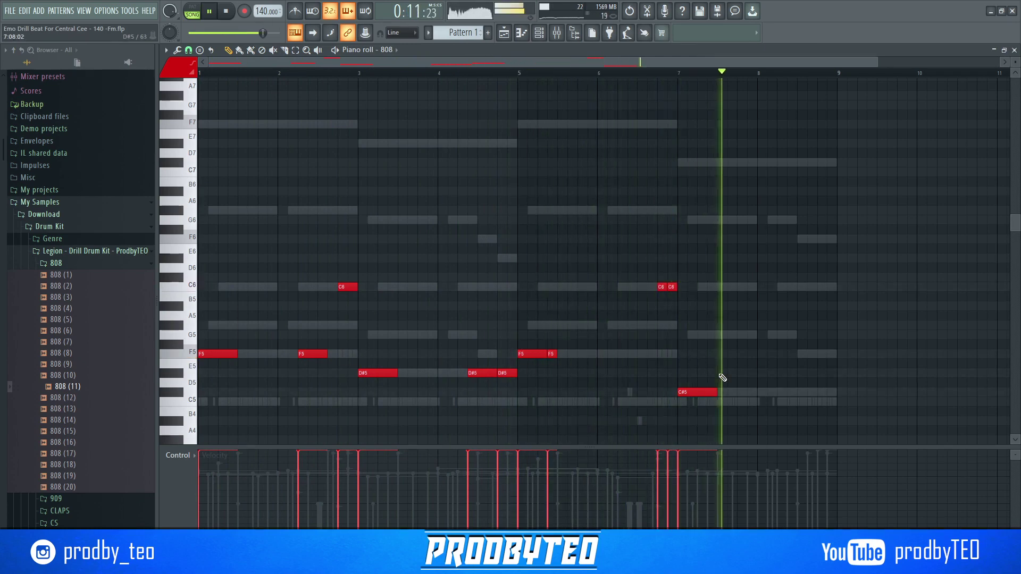
Fill bar 8 with two half-bar 808 notes, G5 in the first half and F5 in the second.
{"action": "left_click", "coordinate": [764, 335]}
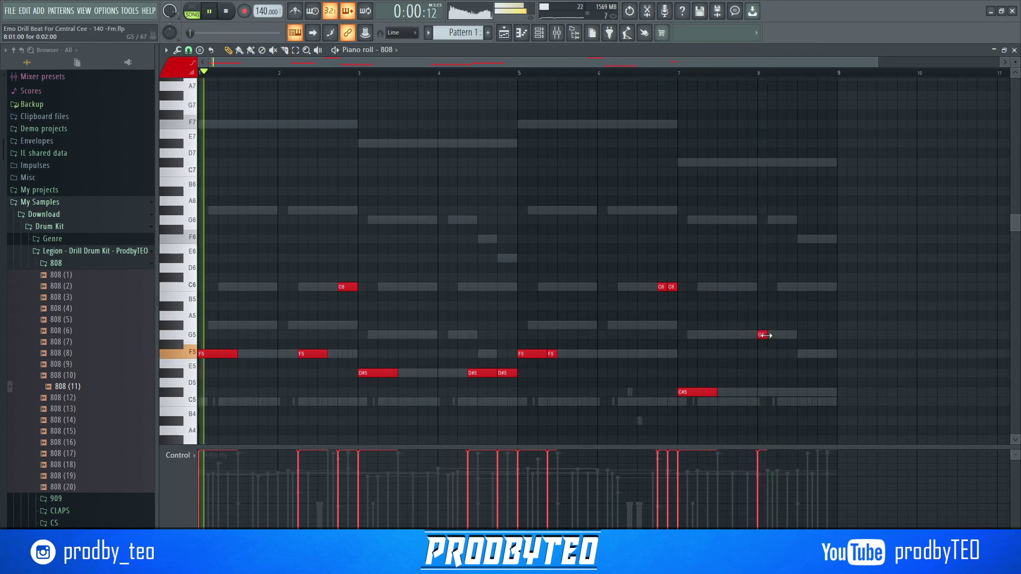
{"action": "left_click_drag", "start_coordinate": [766, 335], "coordinate": [796, 335]}
{"action": "left_click", "coordinate": [816, 355]}
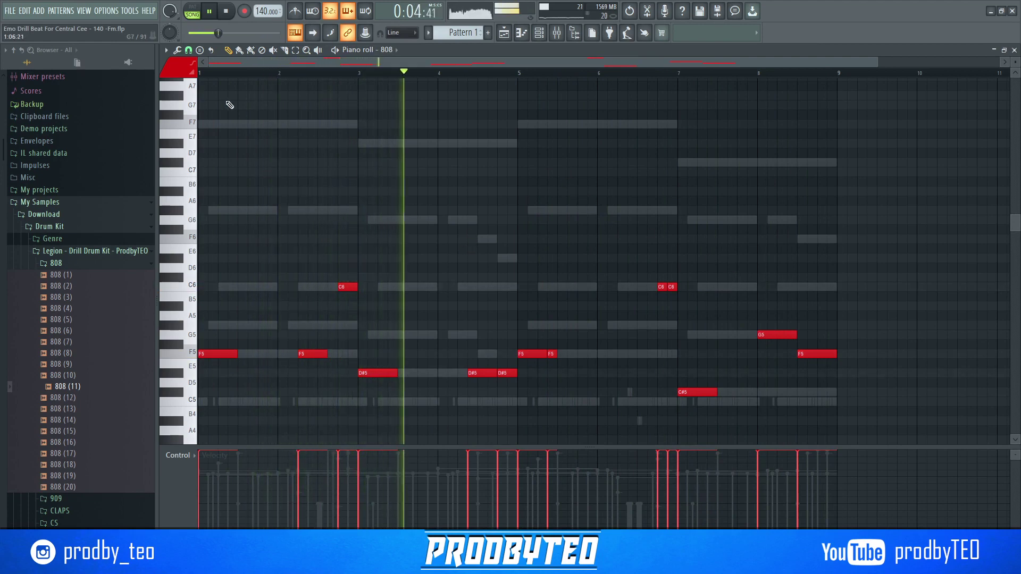
Set the grid snap to 1/2 step and turn a very short G#6 note at the start of bar 2 into a slide note.
{"action": "left_click", "coordinate": [182, 52]}
{"action": "left_click", "coordinate": [189, 51]}
{"action": "left_click", "coordinate": [206, 142]}
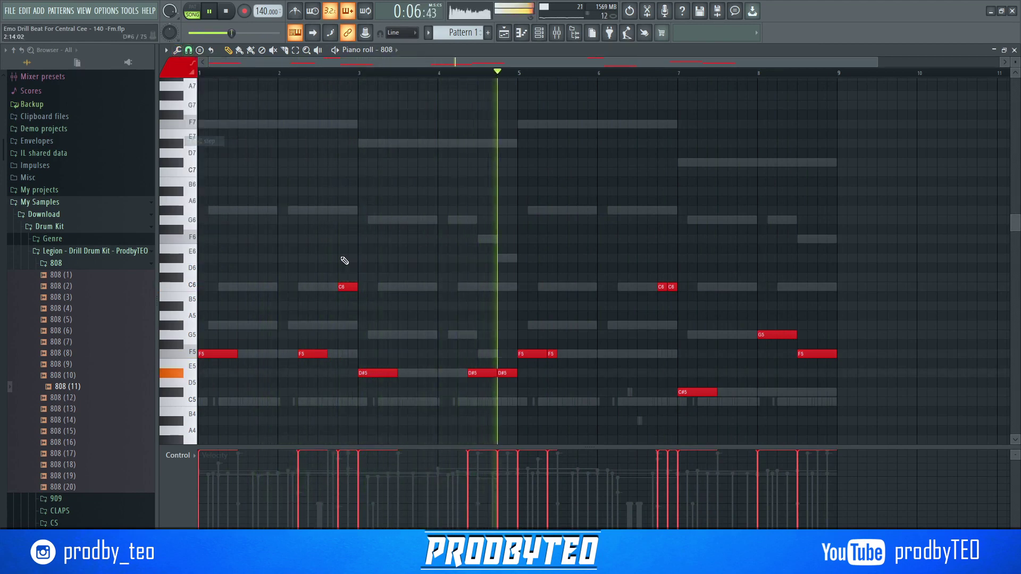
{"action": "key", "text": "space"}
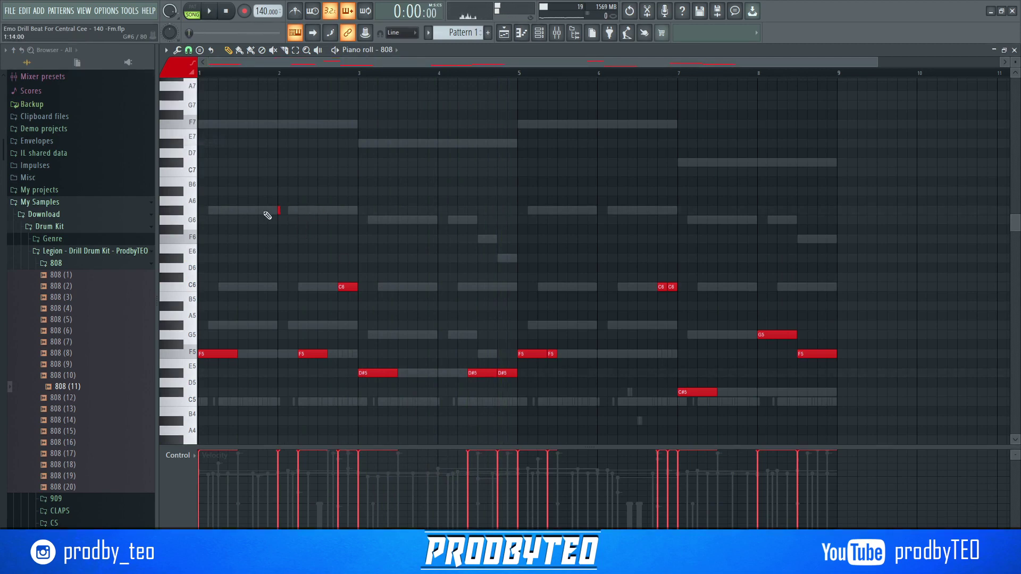
{"action": "double_click", "coordinate": [278, 211]}
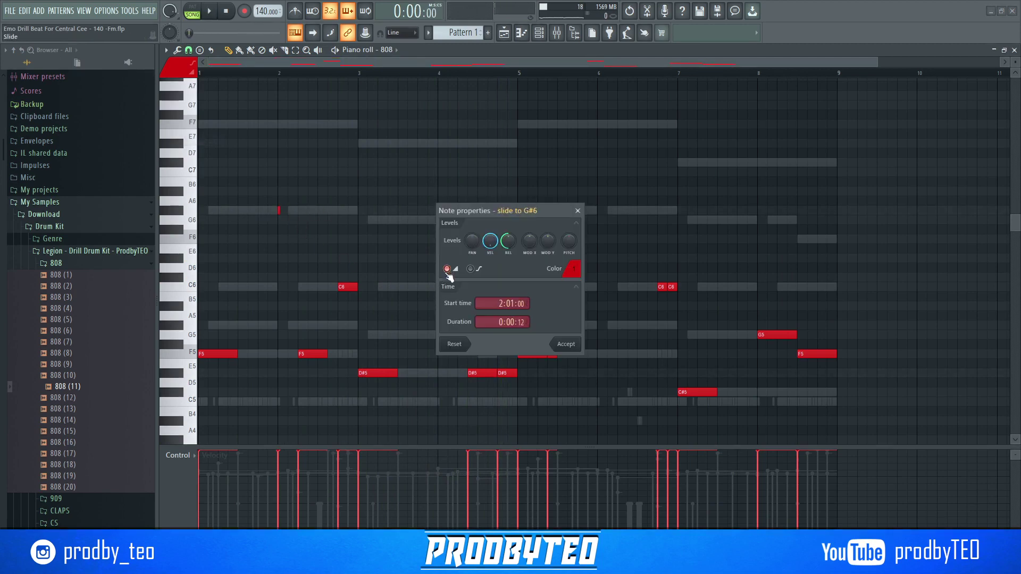
{"action": "left_click", "coordinate": [566, 345]}
Set the grid snap to Step and move the slide note to G#5 at step 15 of bar 2.
{"action": "left_click", "coordinate": [189, 50]}
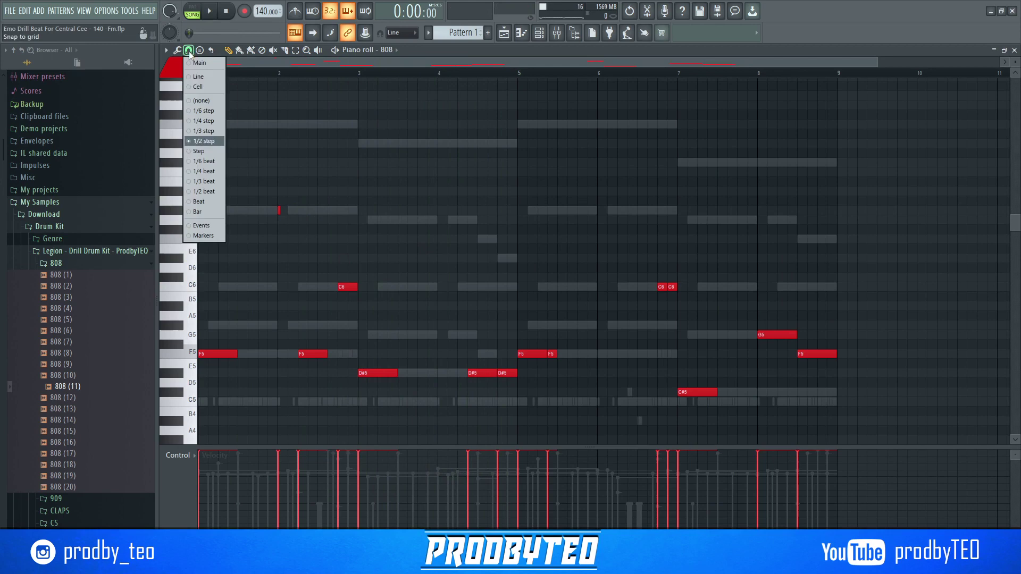
{"action": "left_click", "coordinate": [205, 149]}
{"action": "left_click_drag", "start_coordinate": [282, 216], "coordinate": [230, 218]}
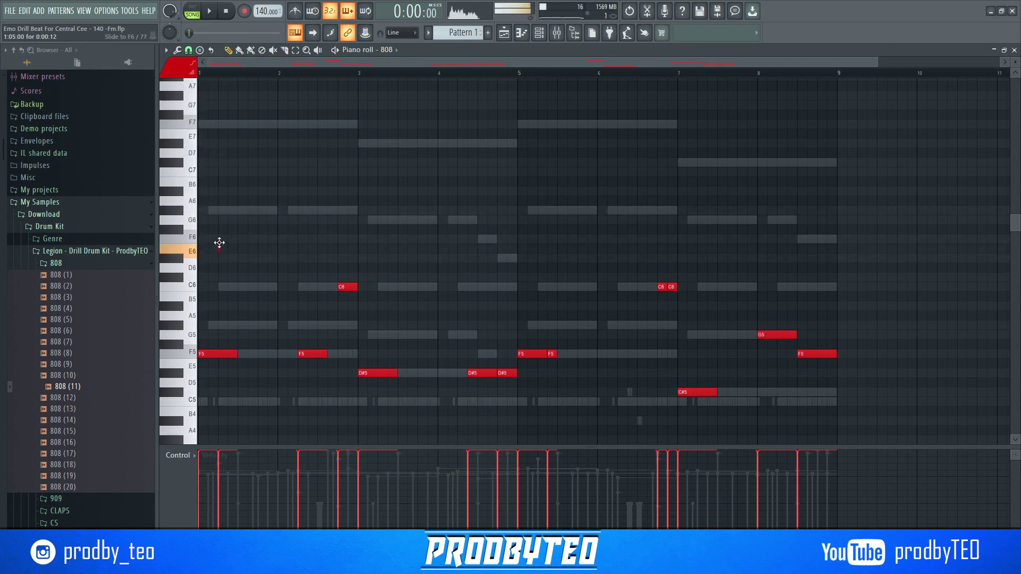
{"action": "key", "text": "space"}
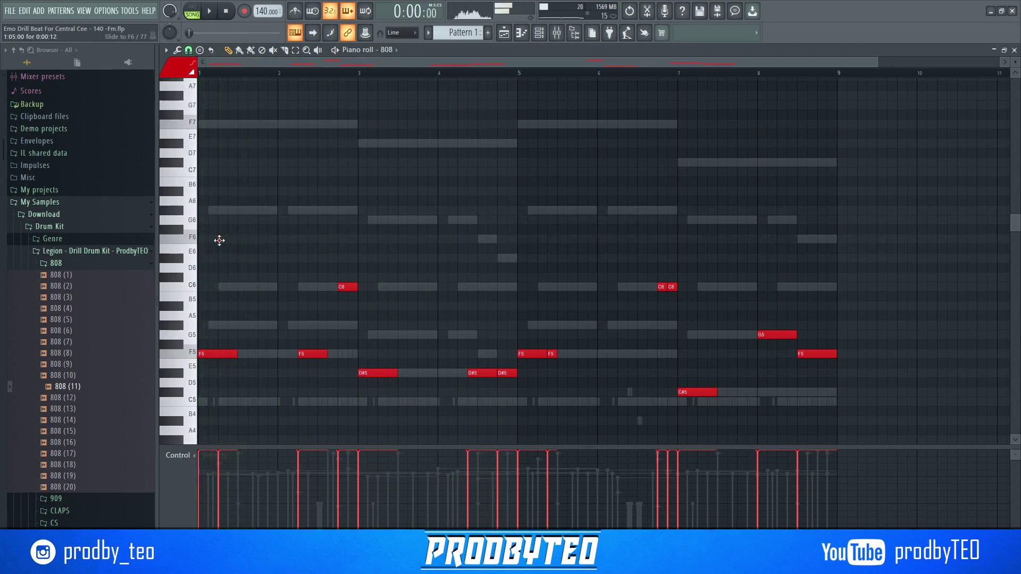
{"action": "key", "text": "space"}
{"action": "left_click_drag", "start_coordinate": [219, 329], "coordinate": [349, 322]}
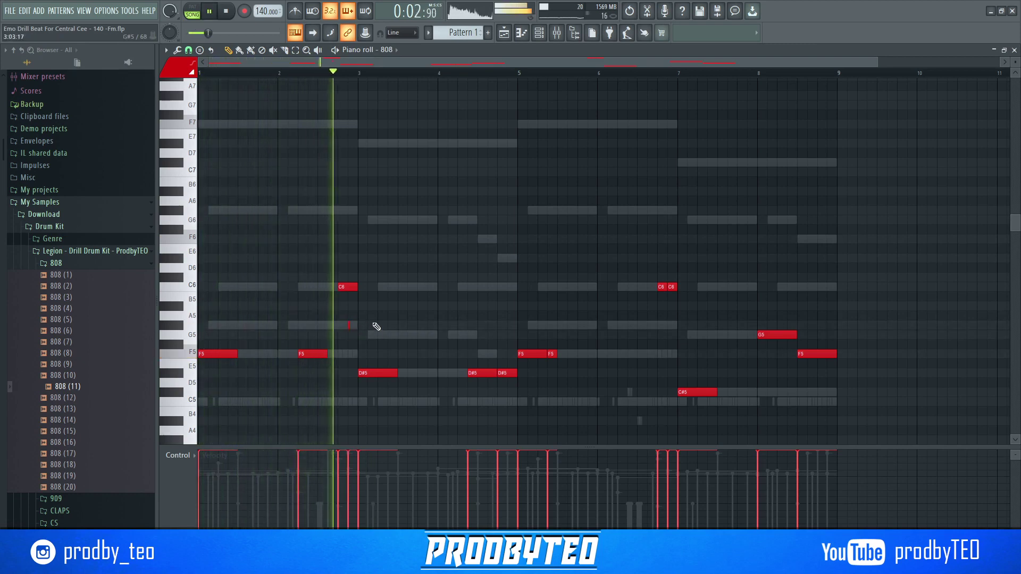
Add slide notes at the starts of bar 4's last two D#5 notes, the first at C6 and the second at A#5.
{"action": "left_click", "coordinate": [468, 335]}
{"action": "left_click", "coordinate": [500, 335]}
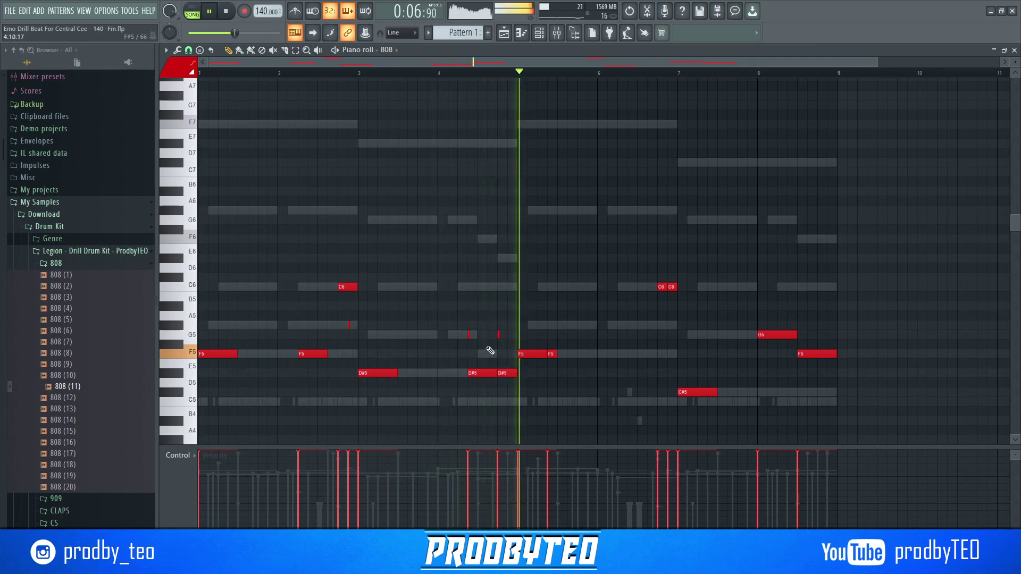
{"action": "key", "text": "space"}
{"action": "scroll", "coordinate": [490, 351], "scroll_direction": "up", "scroll_amount": 4}
{"action": "scroll", "coordinate": [490, 351], "scroll_direction": "down", "scroll_amount": 4}
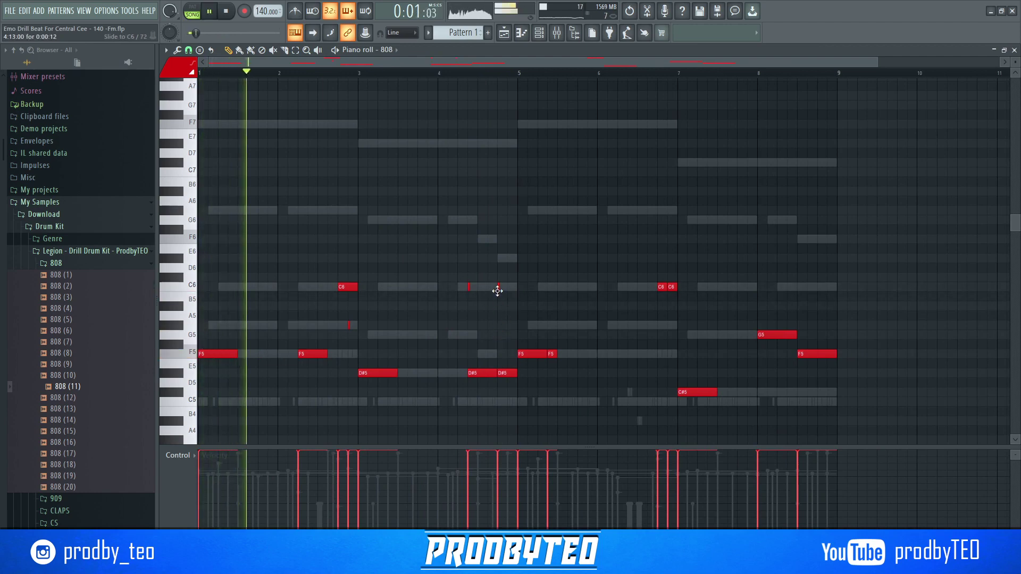
{"action": "left_click_drag", "start_coordinate": [498, 287], "coordinate": [497, 306]}
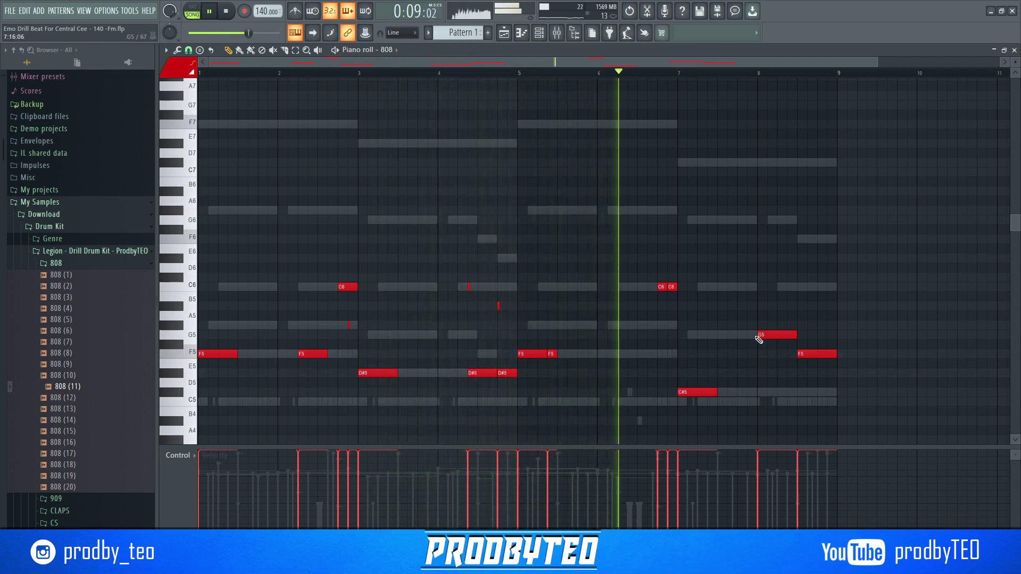
Add a G6 slide note at the start of bar 8, try an F6 one mid-bar, and close the piano roll.
{"action": "left_click", "coordinate": [759, 220]}
{"action": "left_click", "coordinate": [798, 239]}
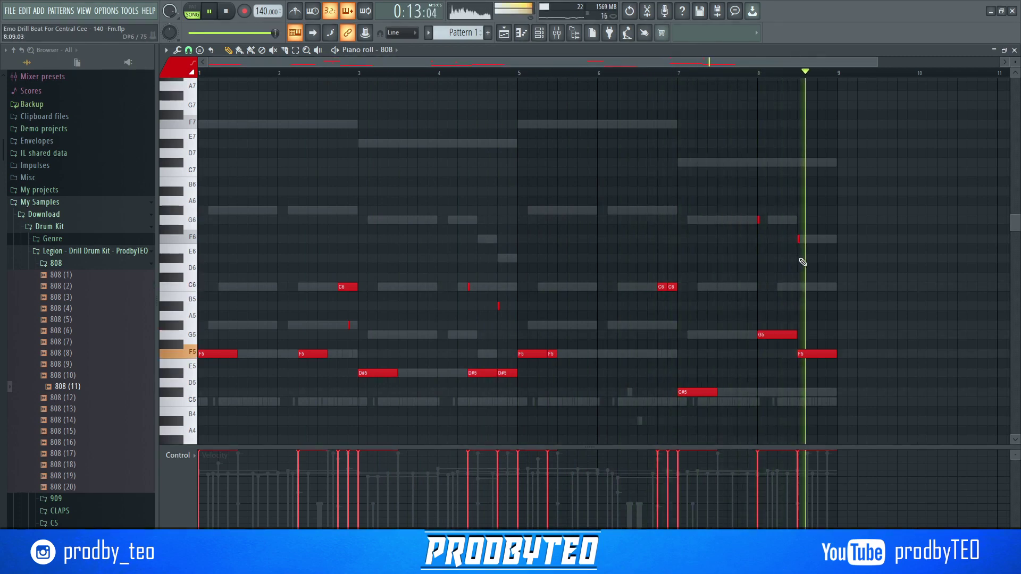
{"action": "right_click", "coordinate": [798, 239]}
{"action": "left_click", "coordinate": [1014, 50]}
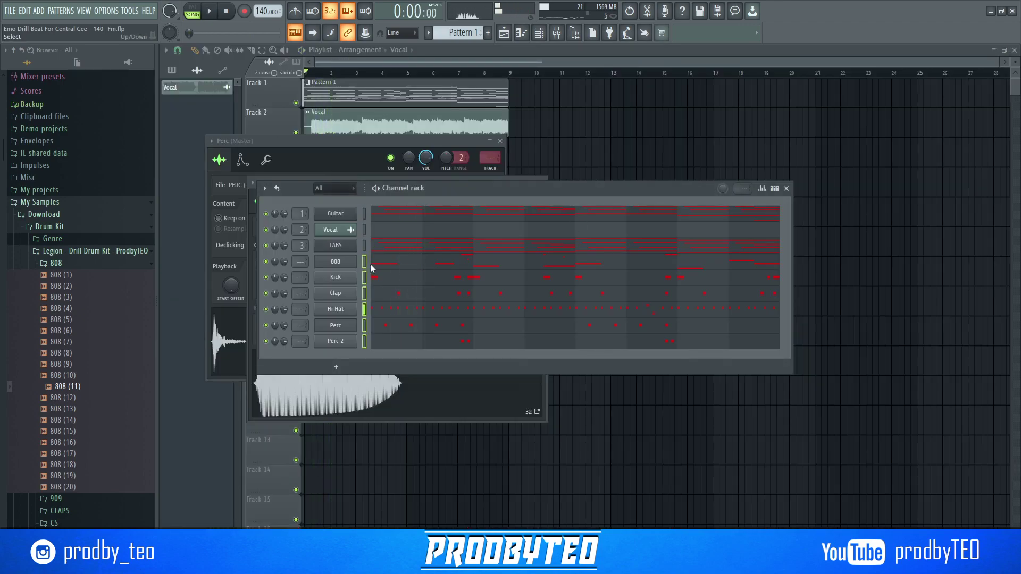
Route the selected 808, Kick, Clap, Hi Hat, Perc and Perc 2 channels to mixer tracks 4 to 9.
{"action": "key", "text": "ctrl+l"}
{"action": "key", "text": "alt+Tab"}
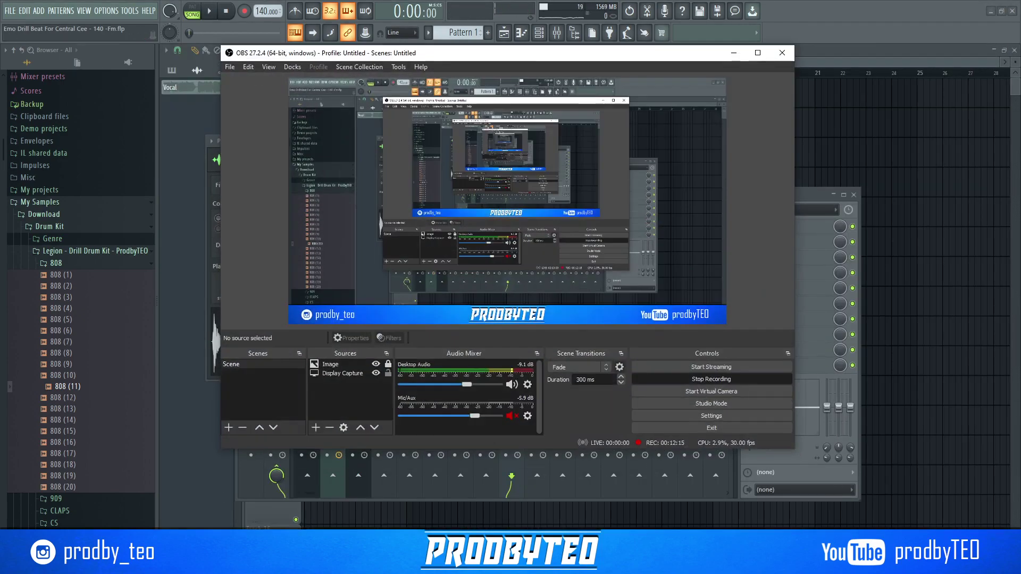
{"action": "key", "text": "alt+Tab"}
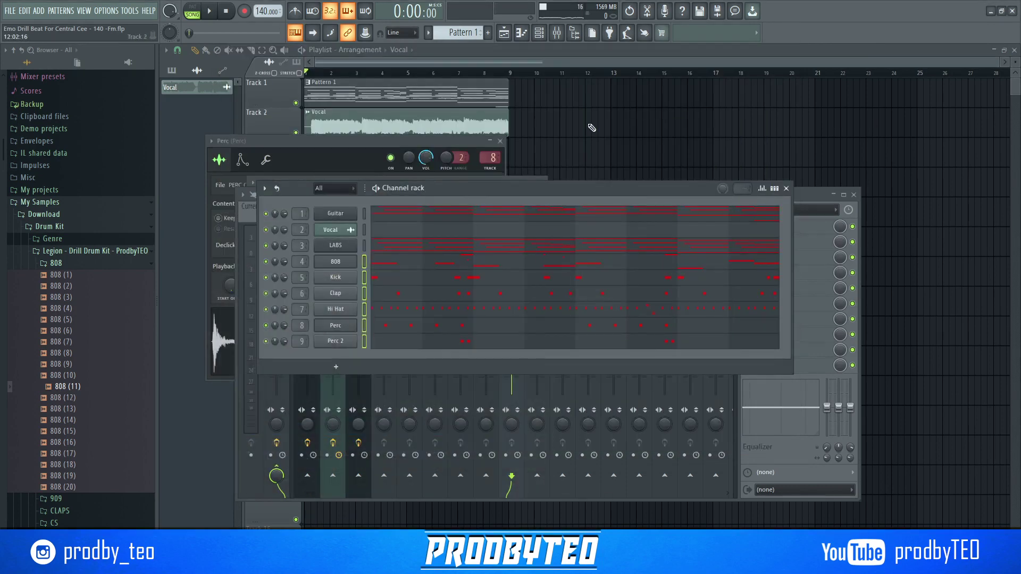
Close the open windows, remove the Pattern 1 clip from the playlist and move the Vocal clip to Track 1.
{"action": "key", "text": "F12"}
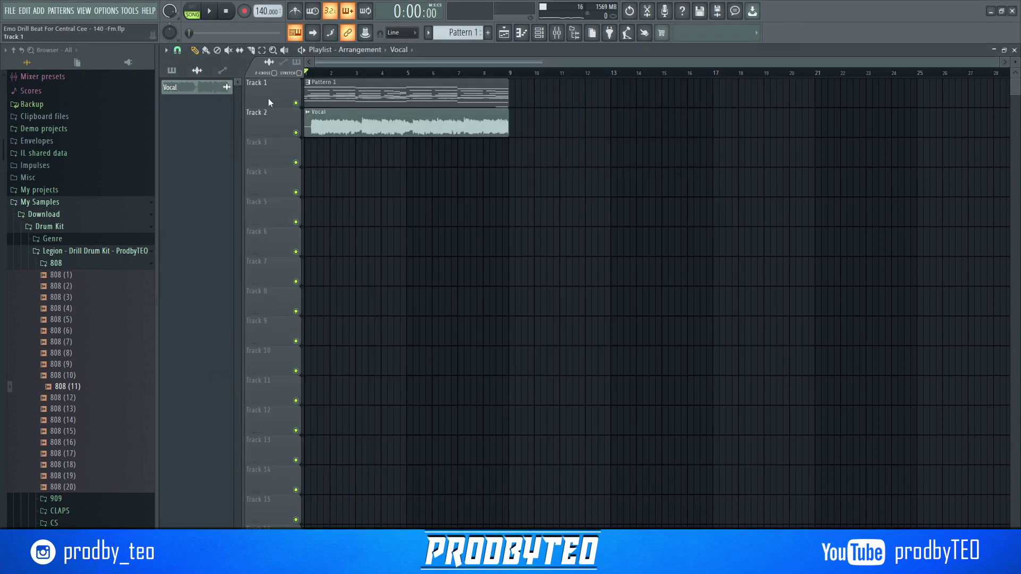
{"action": "right_click", "coordinate": [369, 86]}
{"action": "left_click_drag", "start_coordinate": [321, 118], "coordinate": [350, 84]}
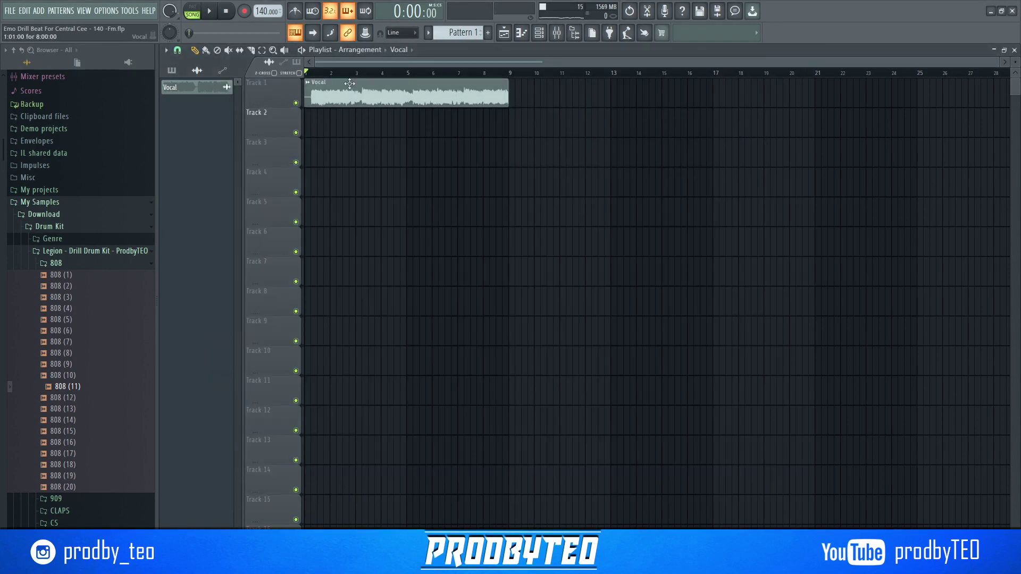
Split Pattern 1 by channel and lay the resulting patterns on Tracks 2 to 9 from bar 1, all extending to bar 9.
{"action": "right_click", "coordinate": [181, 89]}
{"action": "left_click", "coordinate": [223, 263]}
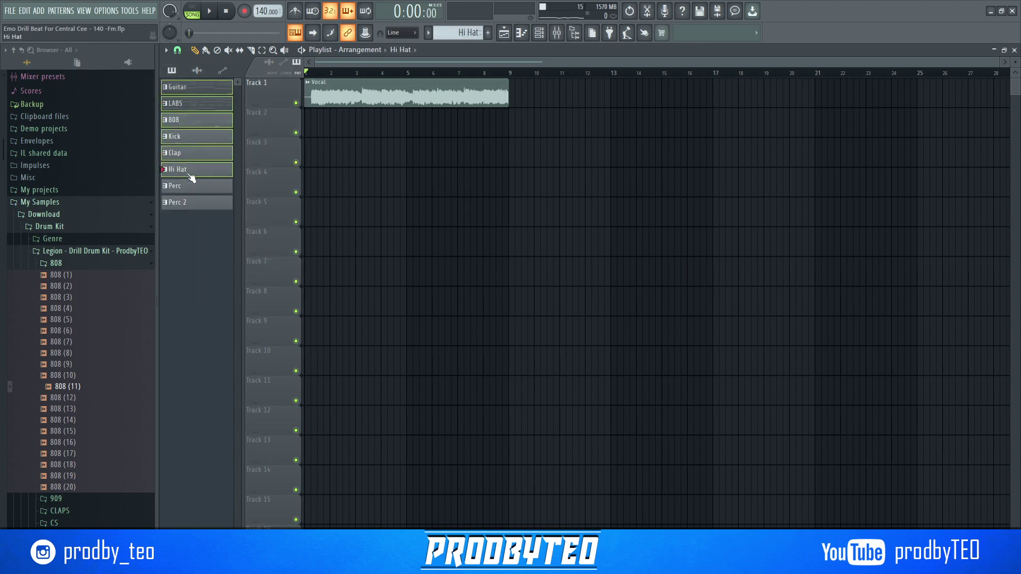
{"action": "left_click_drag", "start_coordinate": [189, 91], "coordinate": [307, 128]}
{"action": "left_click", "coordinate": [553, 332], "text": "ctrl"}
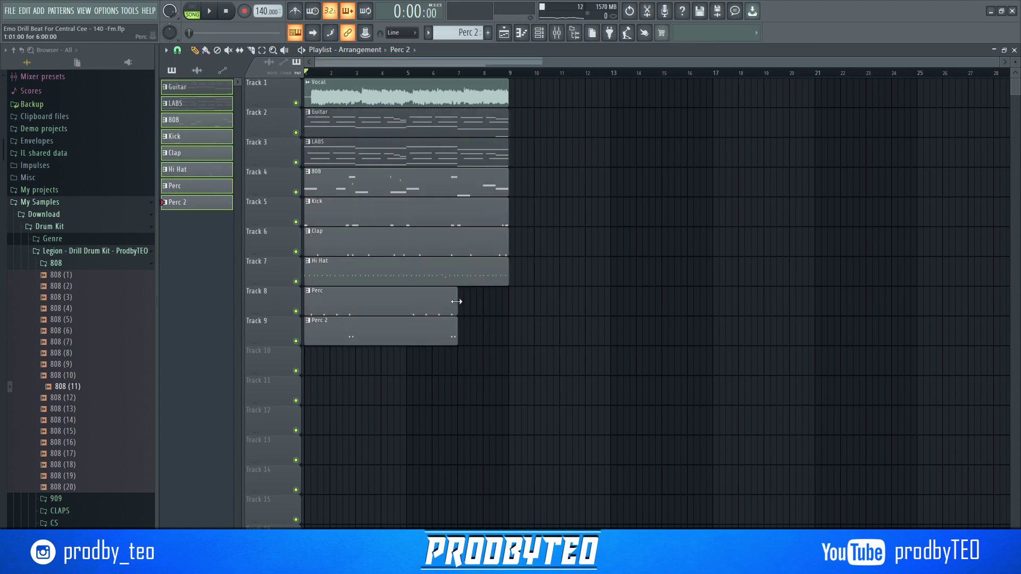
{"action": "left_click_drag", "start_coordinate": [458, 333], "coordinate": [510, 345]}
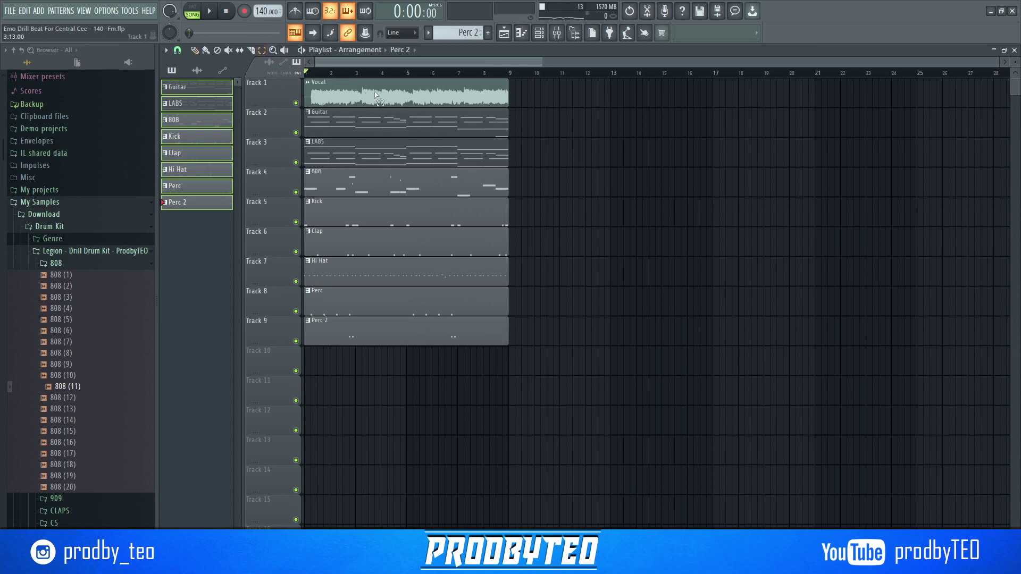
Duplicate all playlist clips to bar 9 and delete the first Vocal, 808, Kick, Clap, Hi Hat, Perc and Perc 2 clips.
{"action": "key", "text": "ctrl+a"}
{"action": "key", "text": "ctrl+b"}
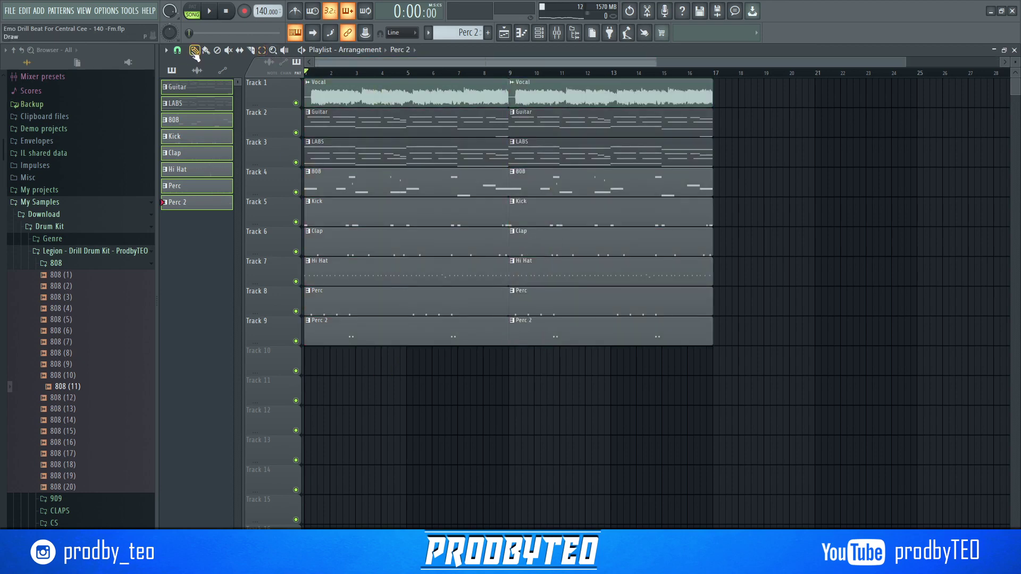
{"action": "right_click", "coordinate": [382, 97]}
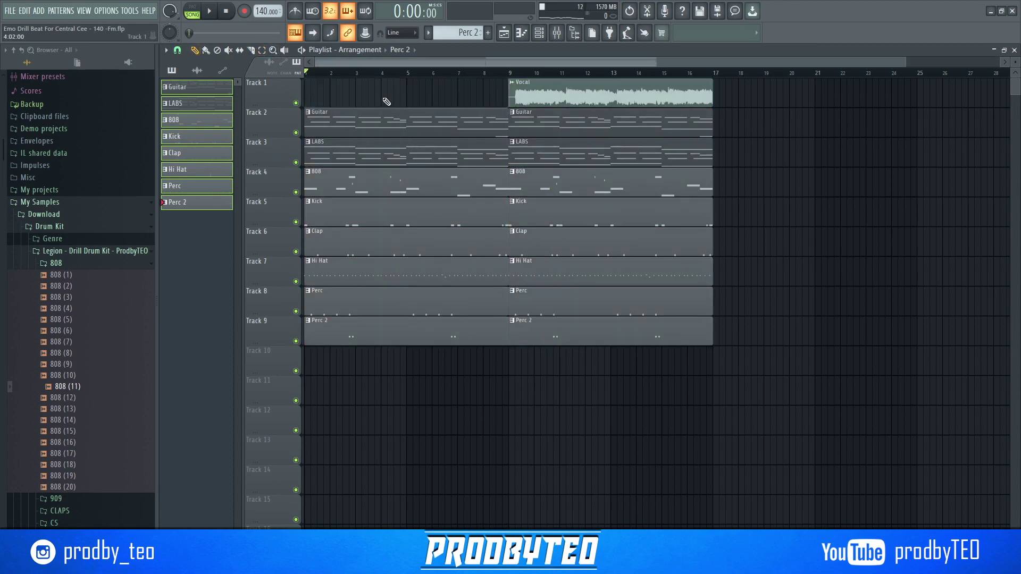
{"action": "right_click", "coordinate": [351, 190]}
{"action": "right_click", "coordinate": [352, 216]}
{"action": "right_click", "coordinate": [354, 245]}
{"action": "right_click", "coordinate": [355, 274]}
{"action": "right_click", "coordinate": [357, 303]}
{"action": "right_click", "coordinate": [360, 335]}
Add PERC FILL (3) from the drill kit's PERC FILLS folder to Track 10, starting at bar 7.
{"action": "left_click", "coordinate": [66, 268]}
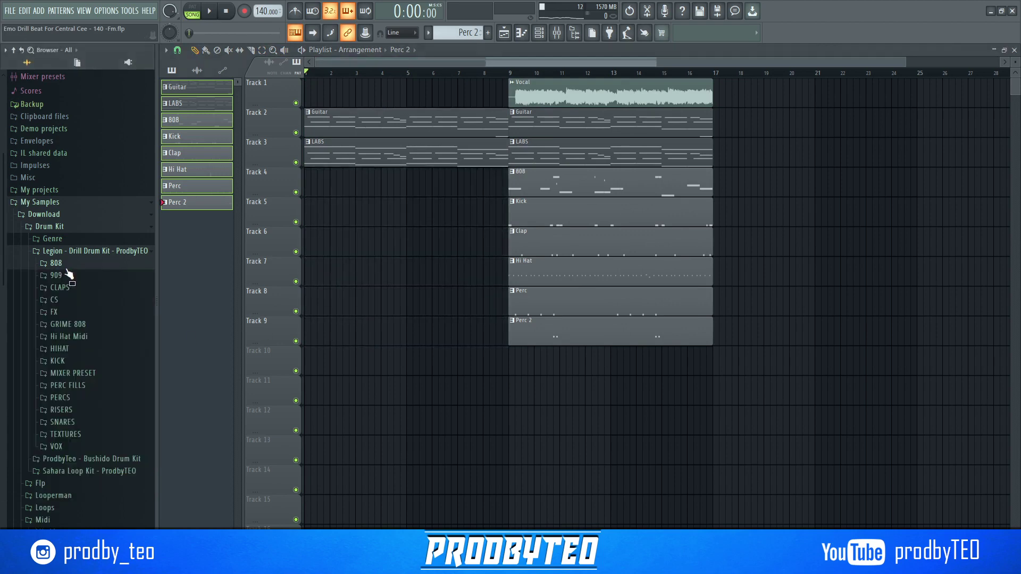
{"action": "left_click", "coordinate": [68, 385]}
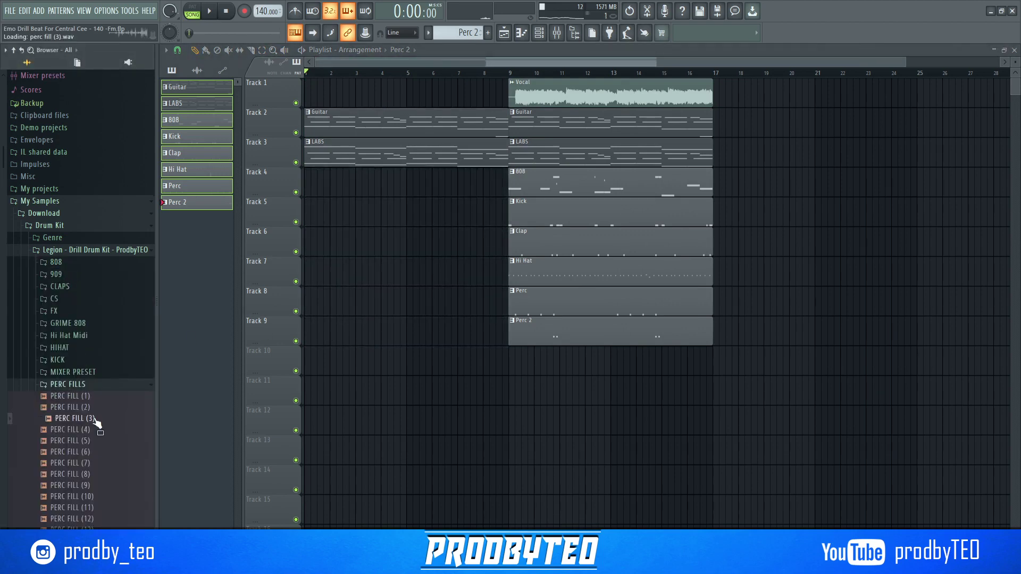
{"action": "left_click_drag", "start_coordinate": [504, 368], "coordinate": [492, 358]}
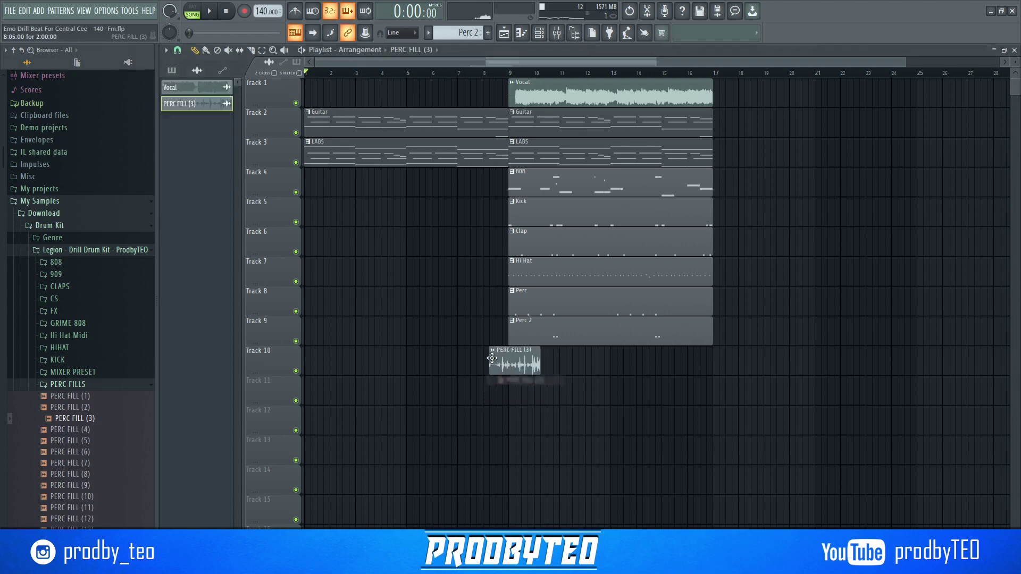
Time-stretch the PERC FILL (3) clip to two bars in Stretch mode and rename it Perc Fill.
{"action": "double_click", "coordinate": [465, 358]}
{"action": "left_click", "coordinate": [523, 254]}
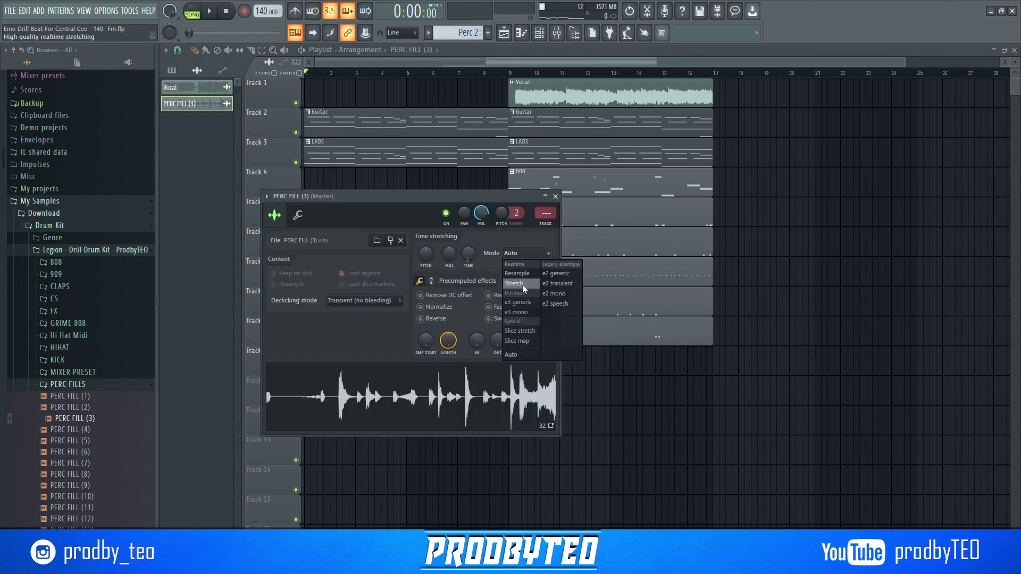
{"action": "left_click", "coordinate": [522, 285]}
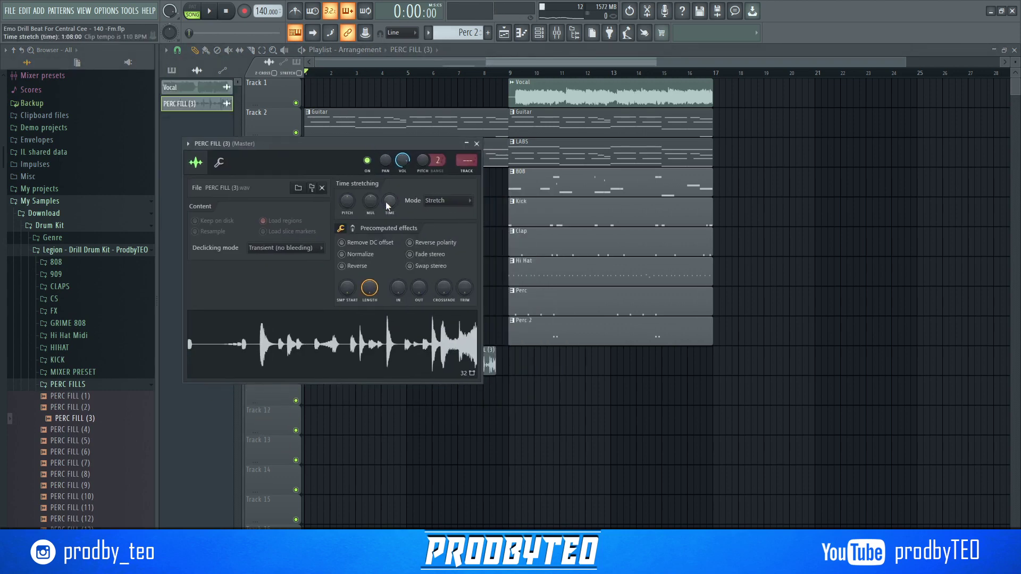
{"action": "left_click_drag", "start_coordinate": [386, 202], "coordinate": [385, 192]}
{"action": "key", "text": "Escape"}
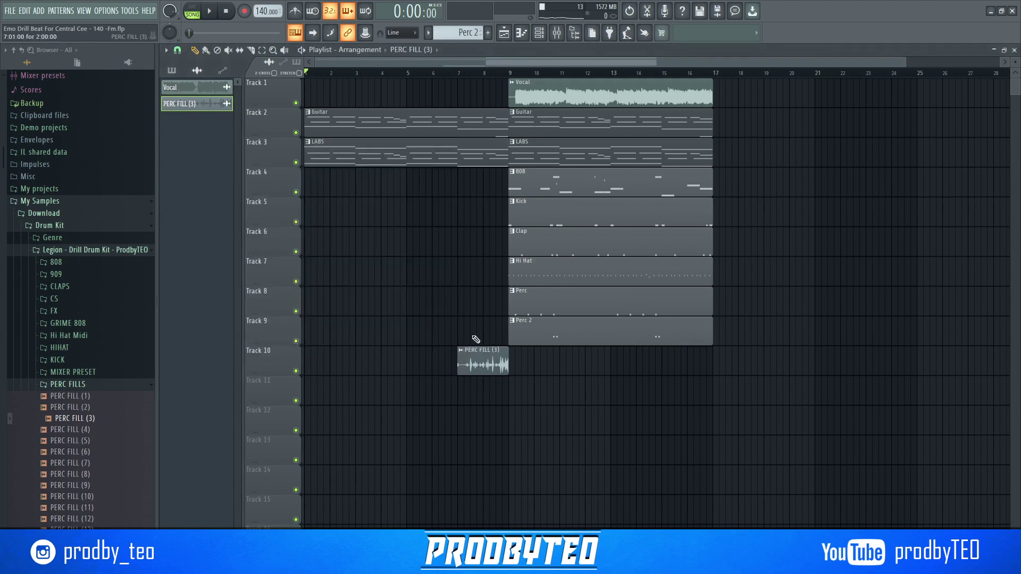
{"action": "right_click", "coordinate": [197, 106]}
{"action": "left_click", "coordinate": [237, 142]}
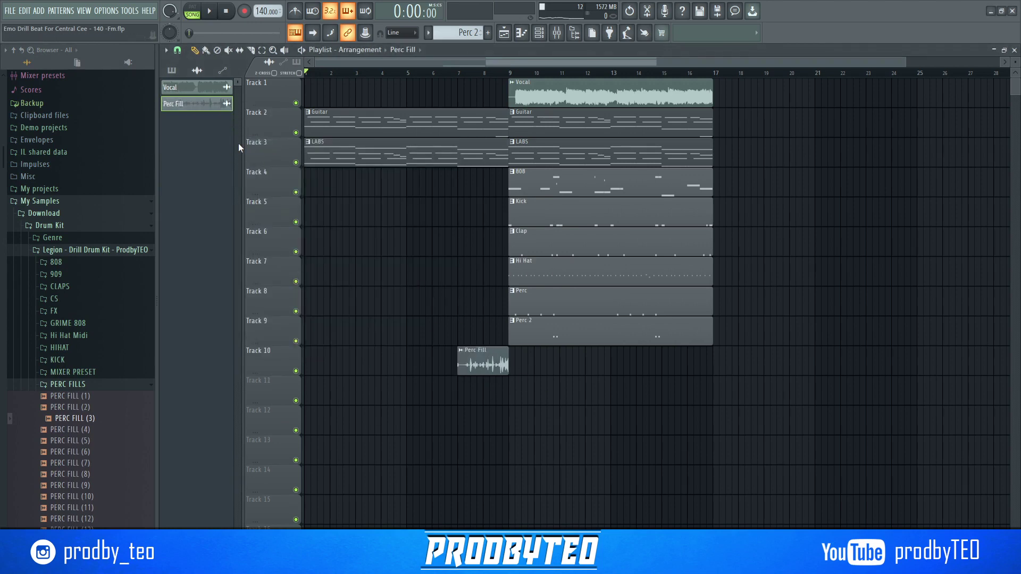
Play the arrangement and duplicate the bar 9 to 17 clips on Tracks 1 to 9 so the copies start at bar 17.
{"action": "key", "text": "space"}
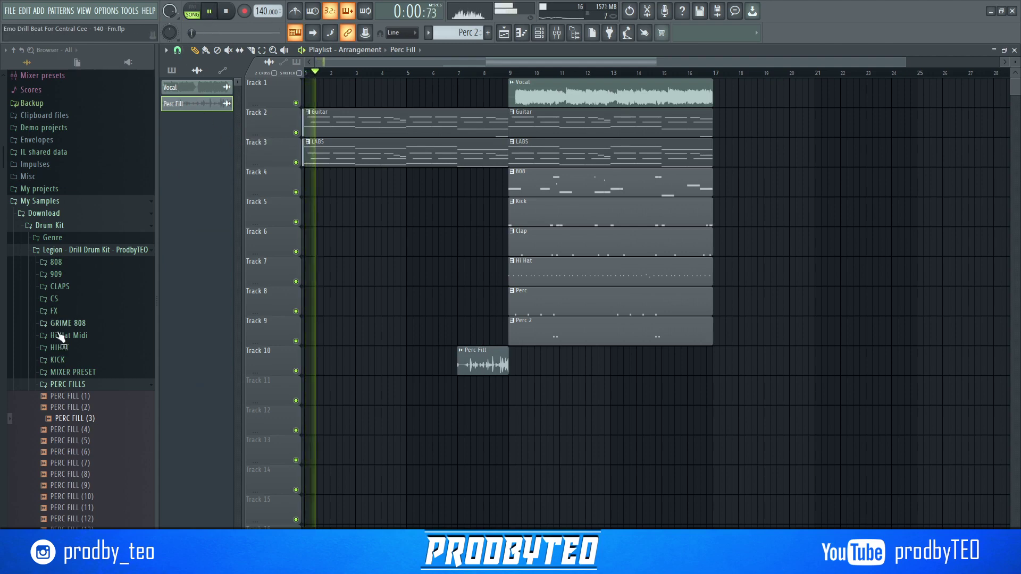
{"action": "left_click", "coordinate": [61, 386]}
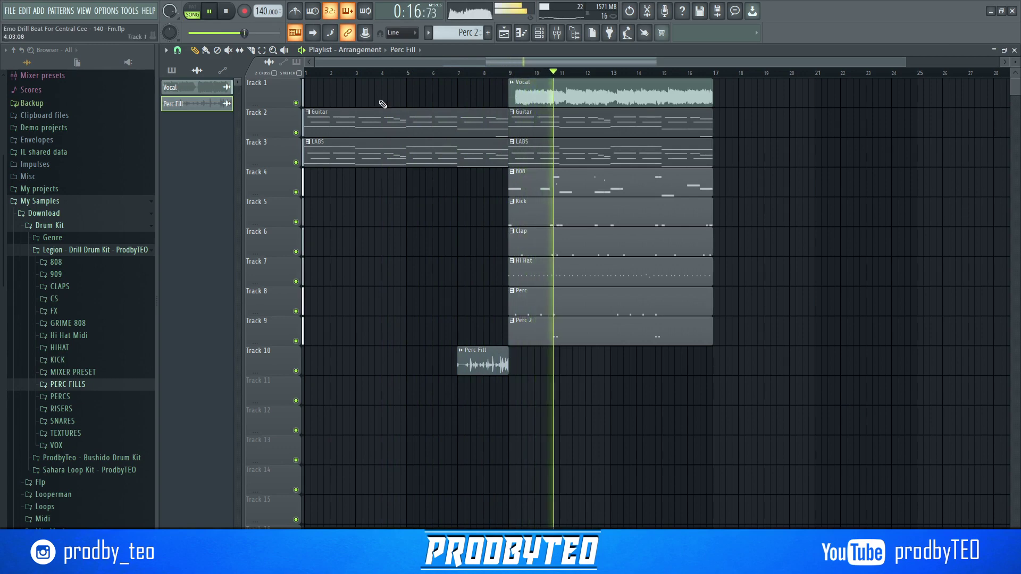
{"action": "left_click_drag", "start_coordinate": [592, 81], "coordinate": [597, 332]}
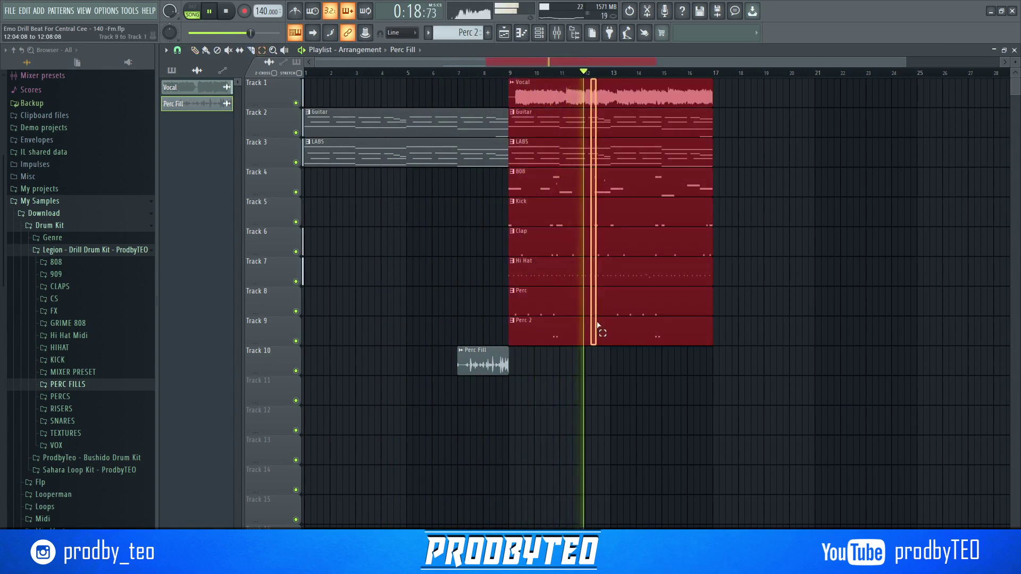
{"action": "key", "text": "ctrl+b"}
{"action": "left_click", "coordinate": [694, 429]}
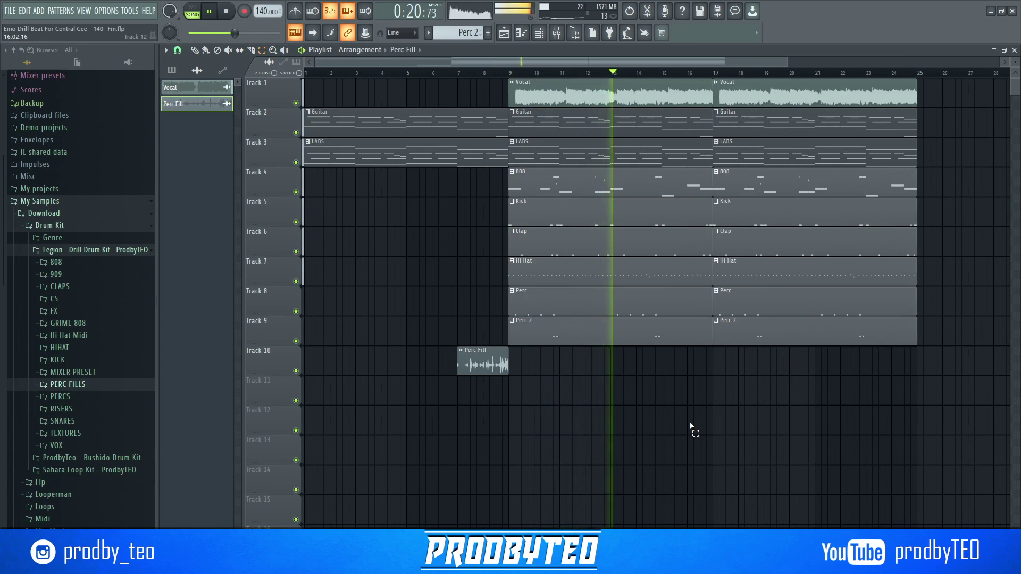